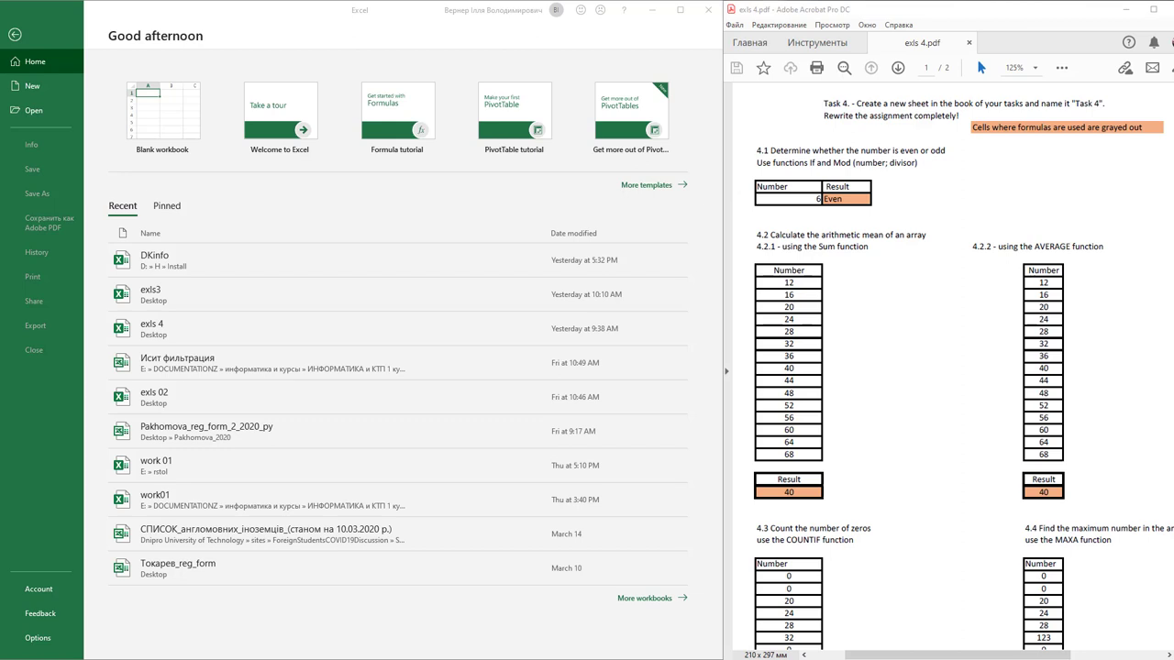
- Create a blank workbook and rename its sheet "Task 4"
left_click(158, 131)
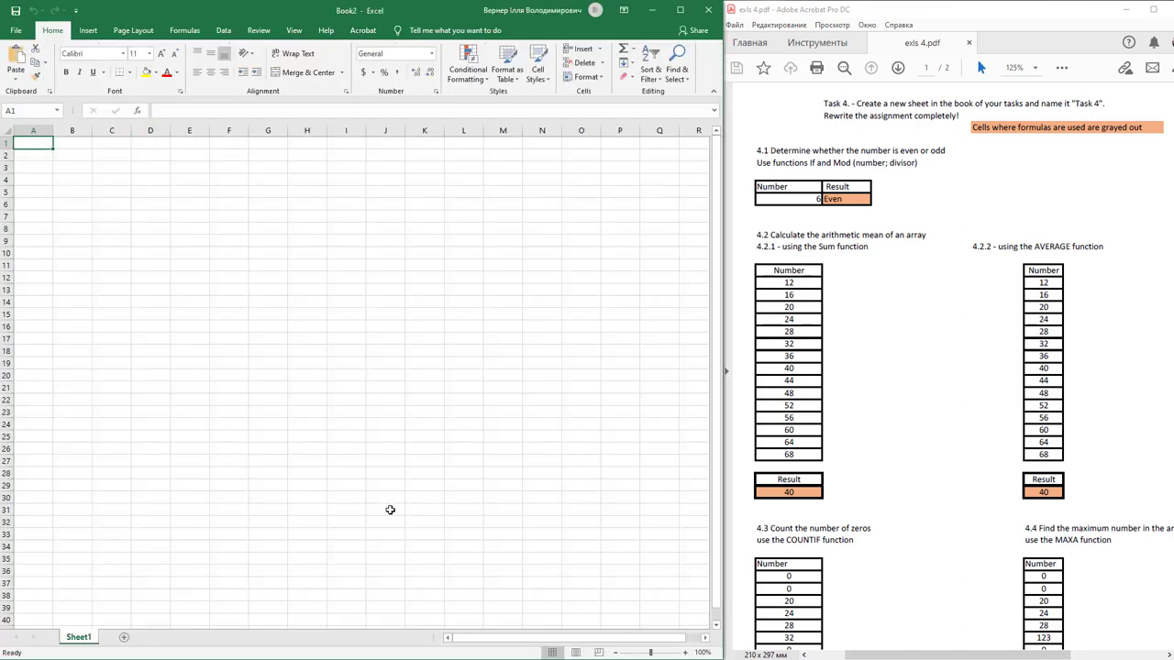
double_click(81, 637)
type("Ефыл")
double_click(81, 638)
type("Task 4")
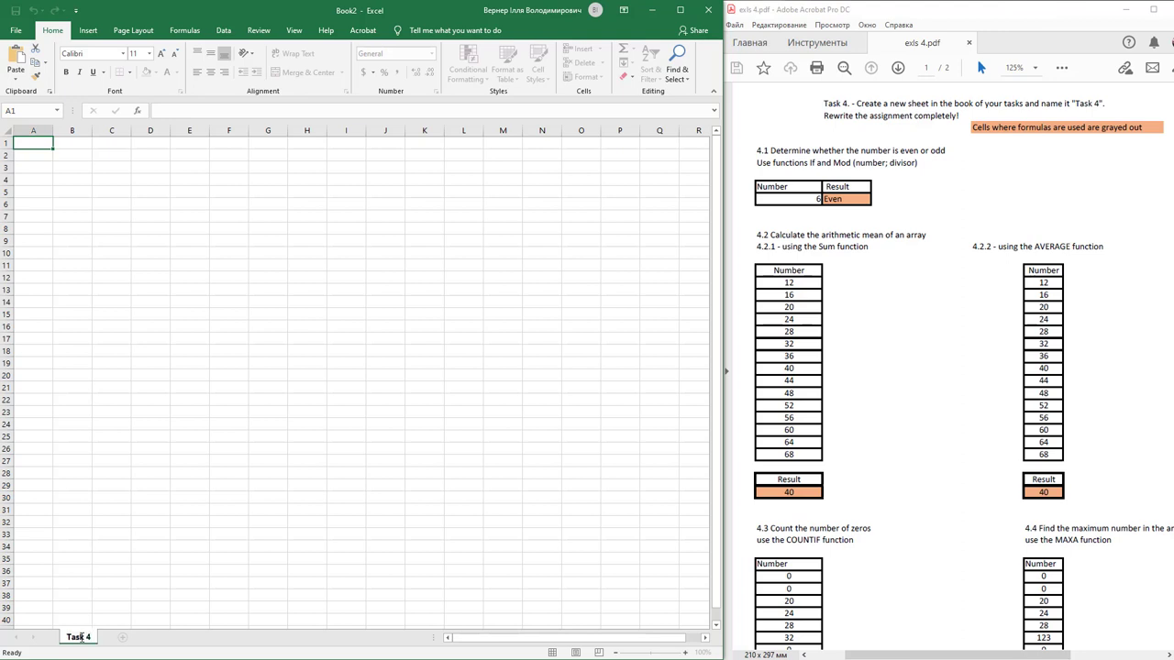
key("Return")
- Set the font size of all cells on the sheet to 14
left_click(197, 275)
key("ctrl+a")
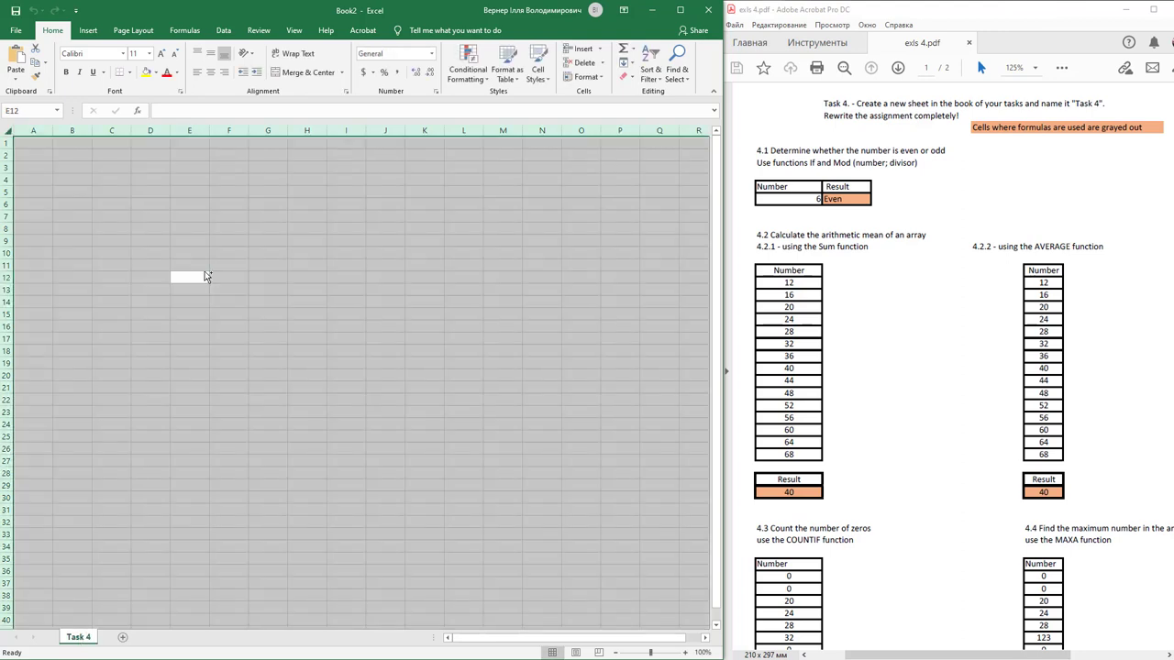
left_click(149, 53)
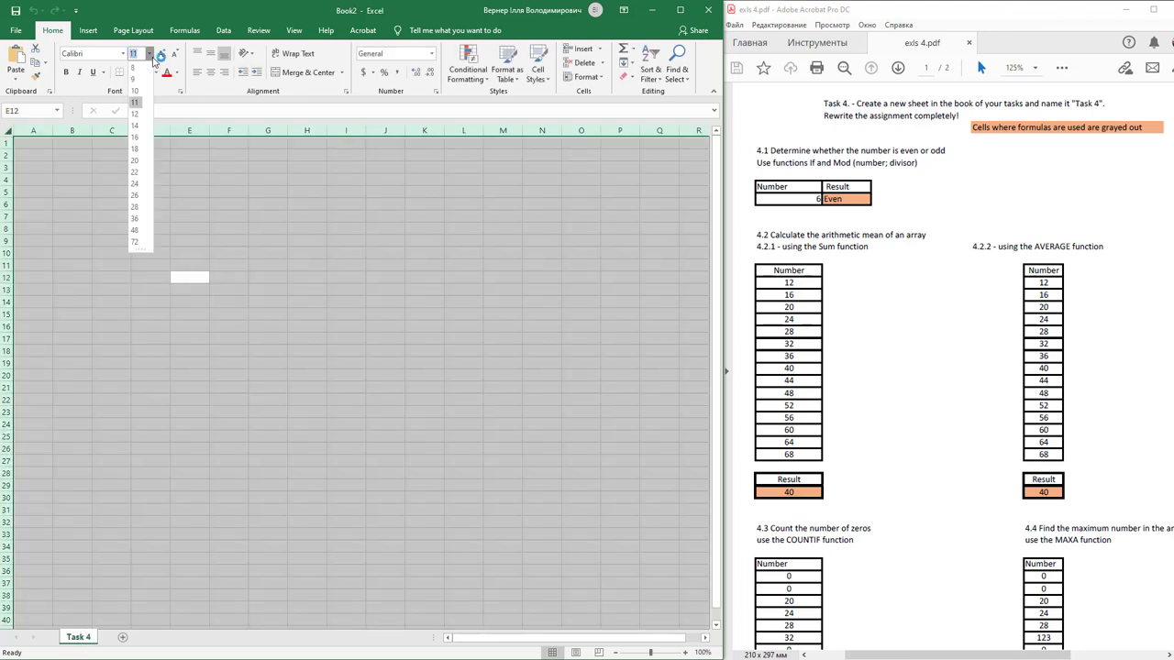
left_click(134, 128)
left_click(109, 205)
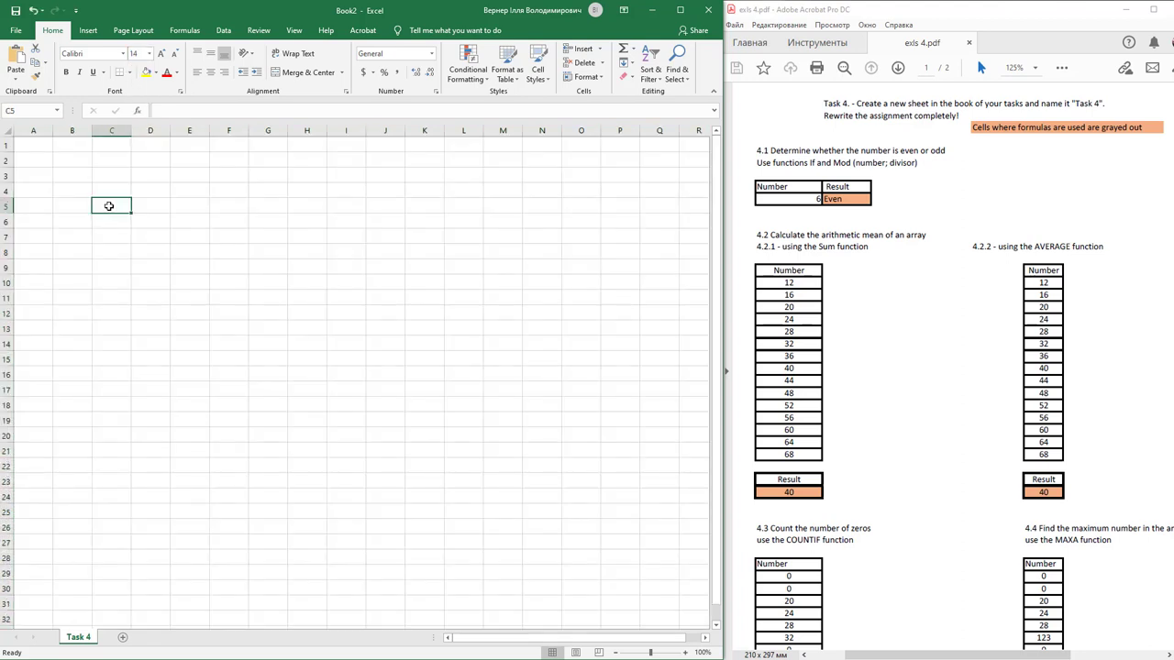
- Copy the two-line heading of task 4.1 from the assignment PDF into the sheet, starting at cell B3
left_click(75, 174)
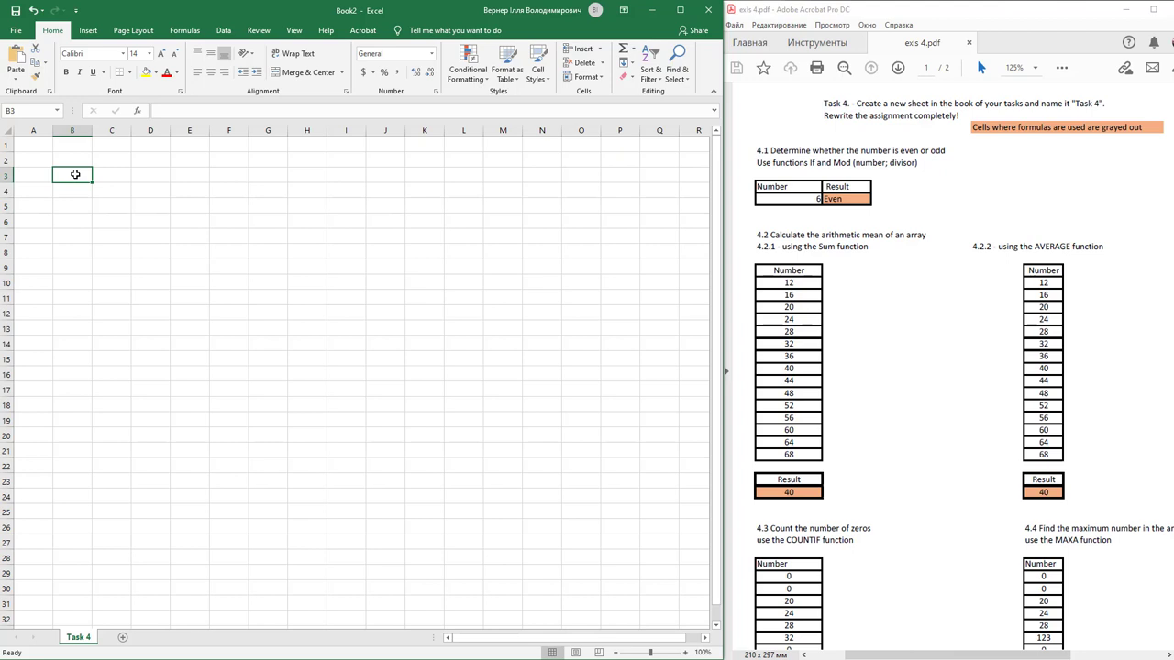
left_click(919, 156)
mouse_move(919, 155)
left_mouse_down()
mouse_move(763, 151)
mouse_move(918, 163)
left_mouse_up()
key("ctrl+c")
left_click(83, 174)
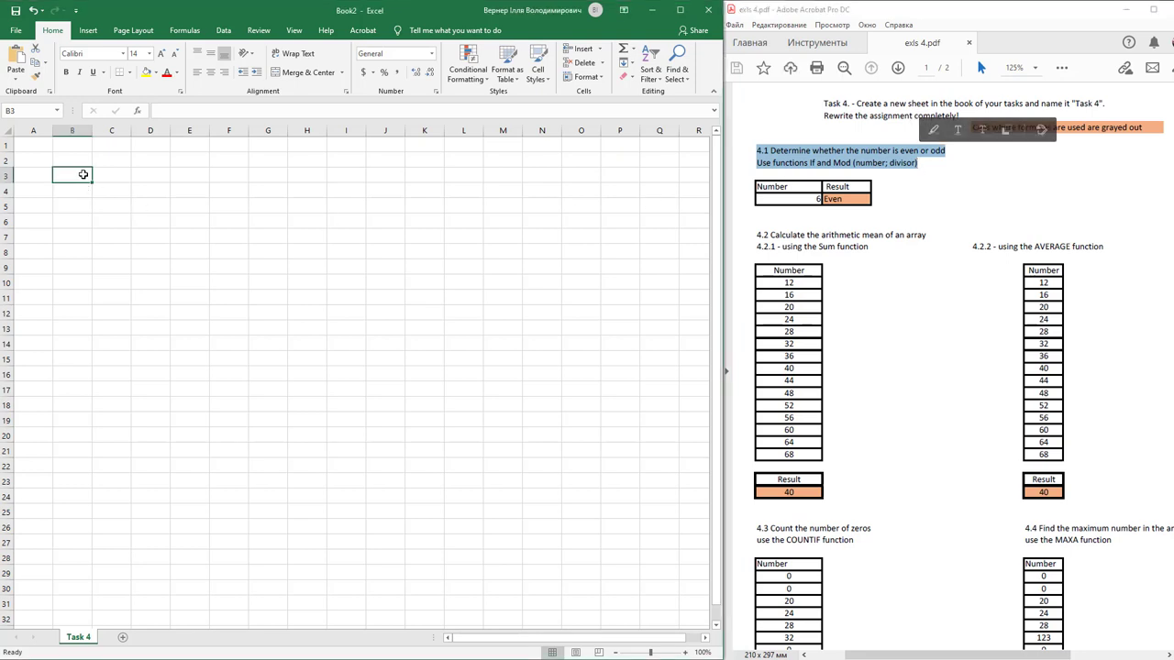
key("ctrl+v")
left_click(99, 225)
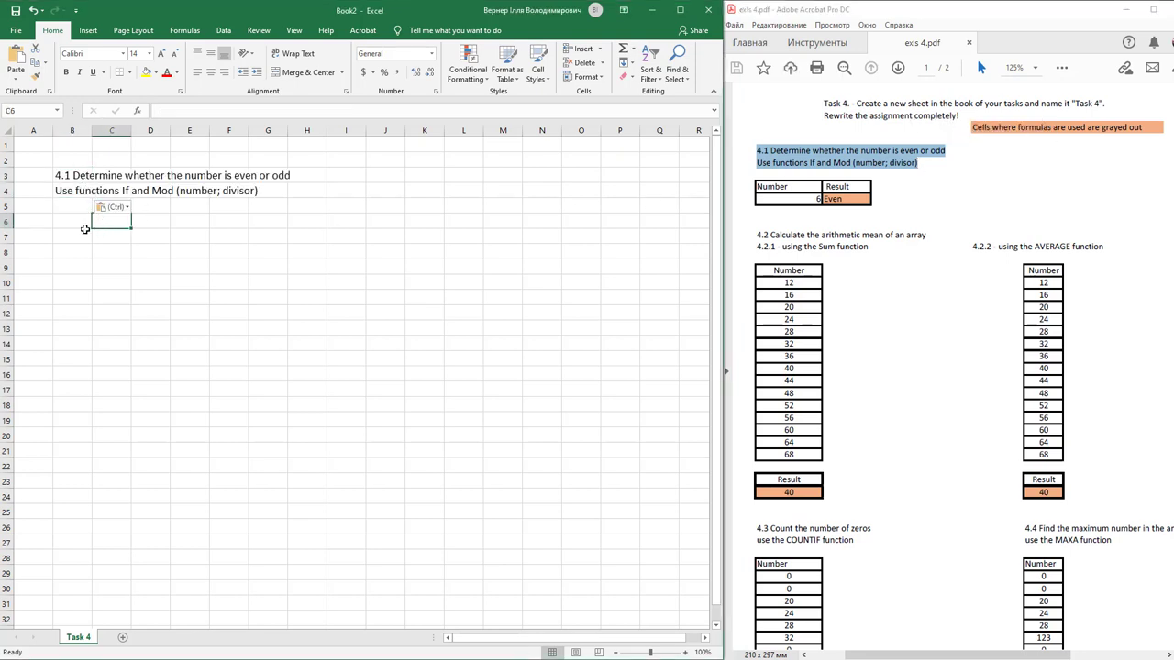
left_click(86, 235)
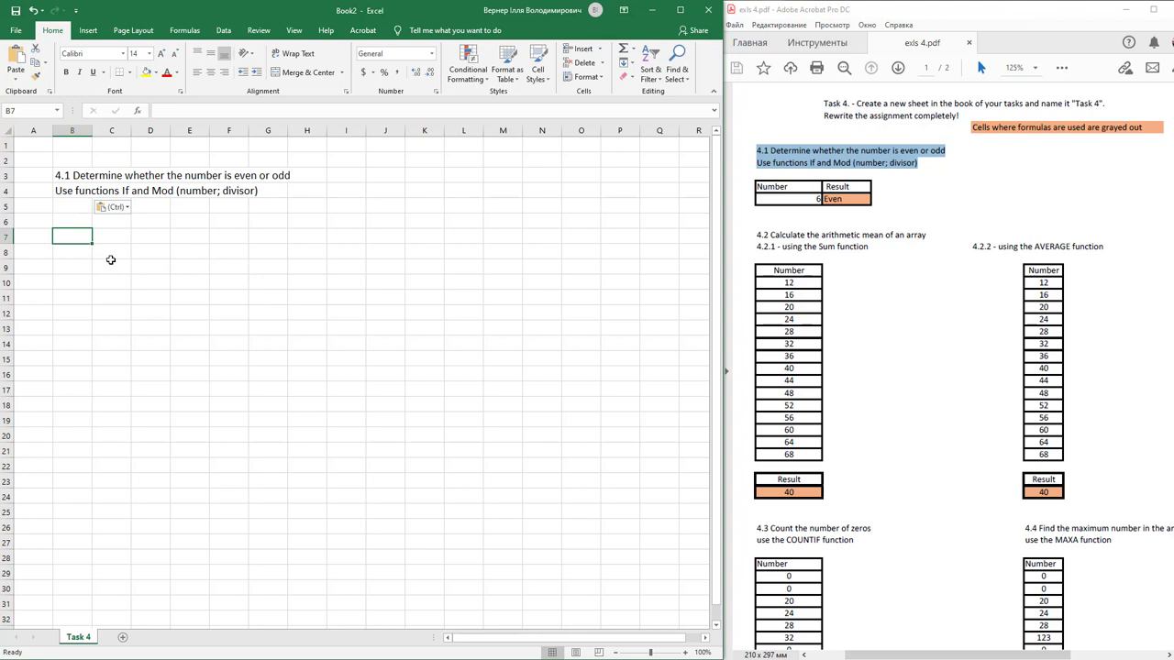
- Look through the remaining tasks of the assignment PDF, including those on its second page
left_click(864, 241)
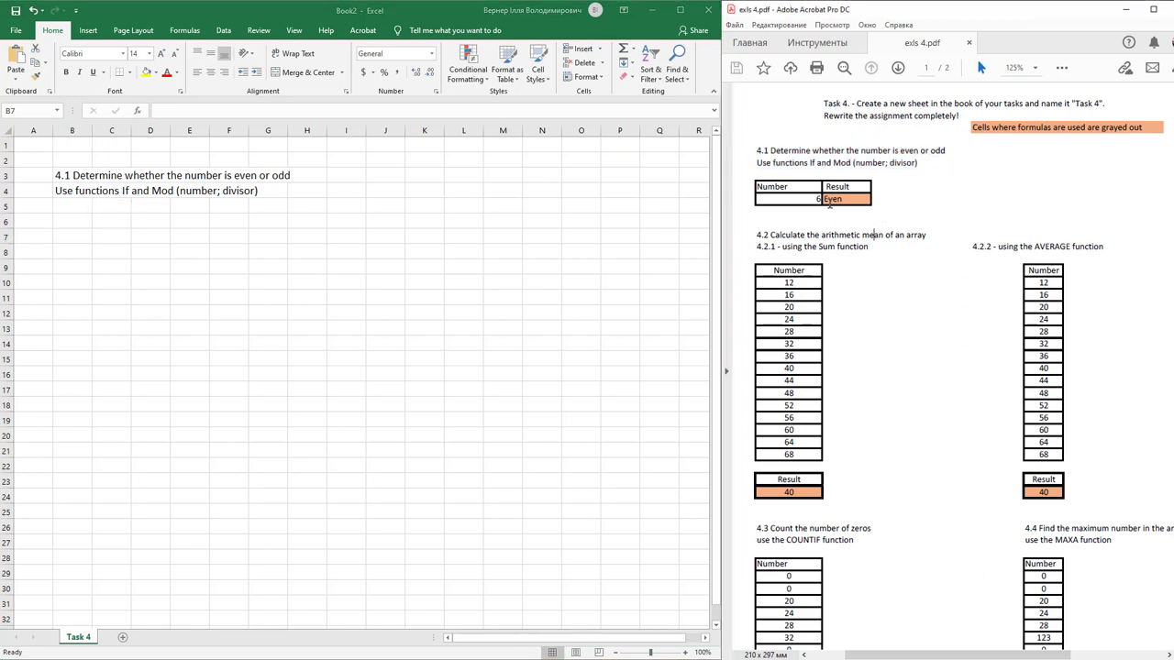
scroll(894, 275, "down", 5)
scroll(901, 232, "down", 20)
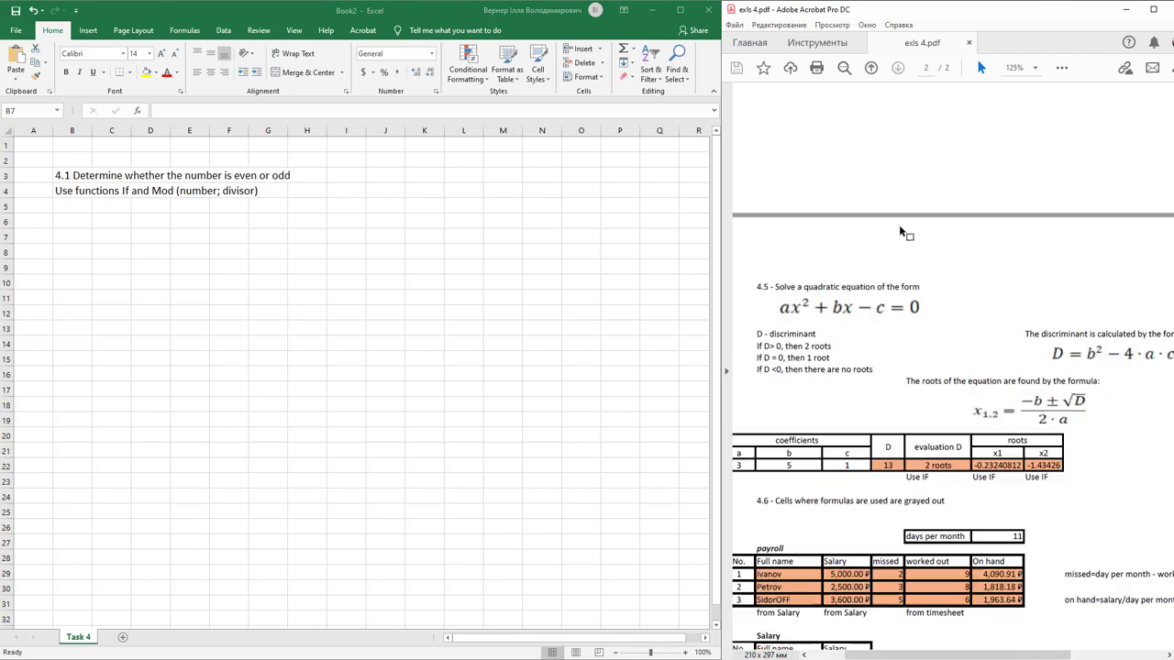
scroll(902, 237, "up", 20)
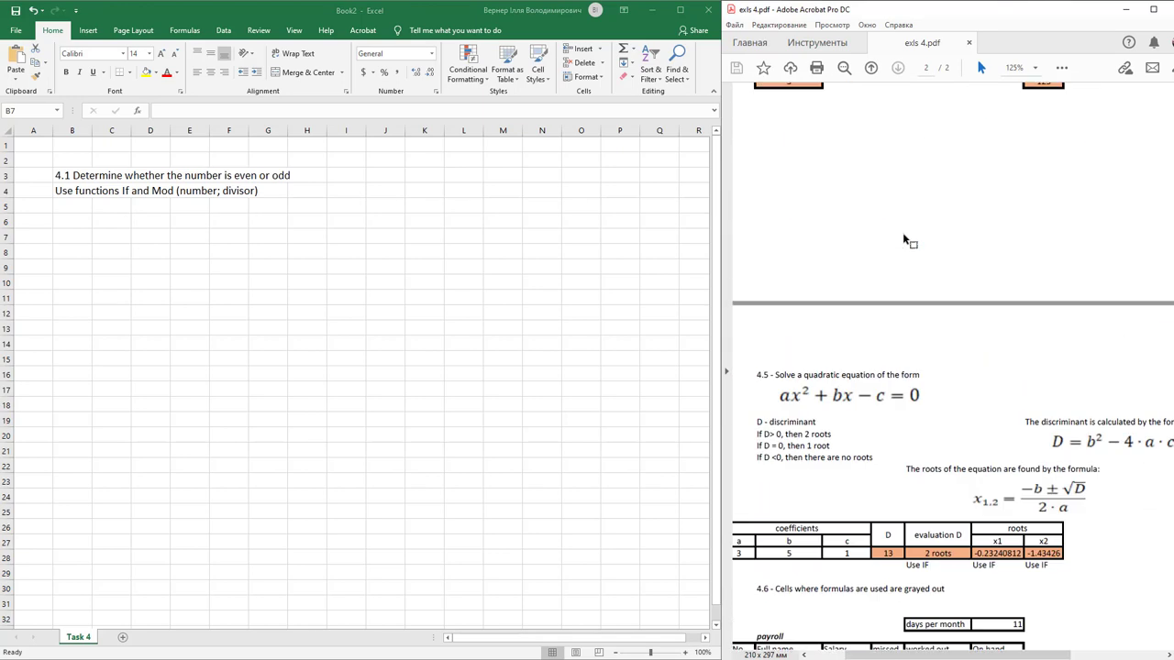
scroll(902, 232, "up", 5)
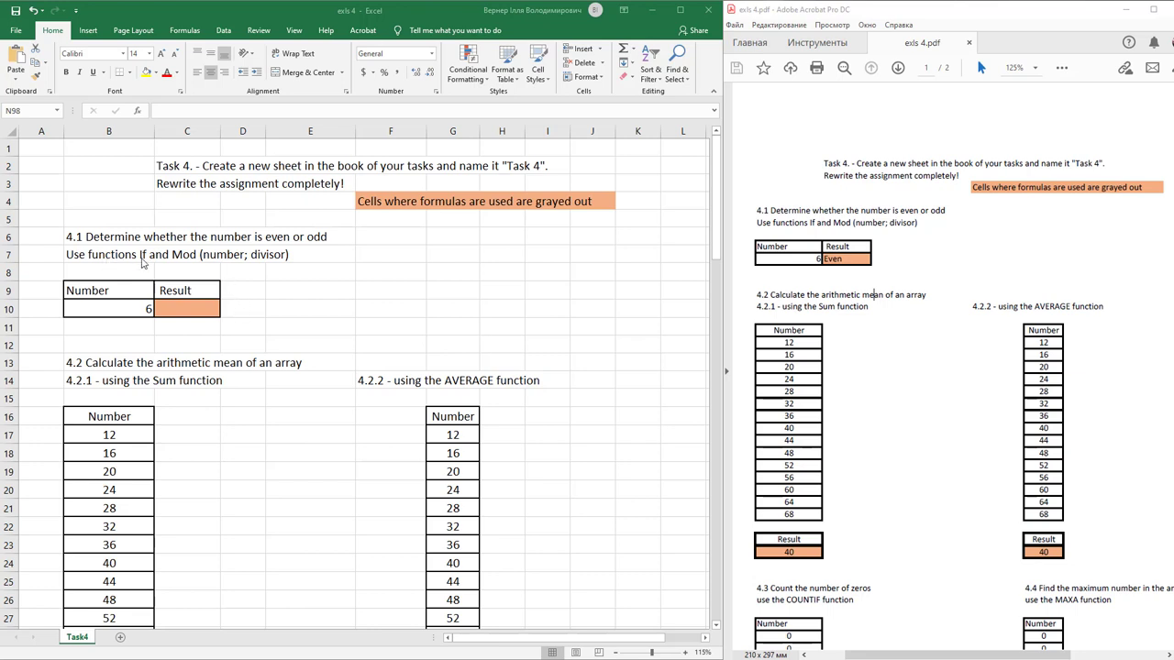
- Insert the MOD function into cell F10 of the exls 4 workbook, choosing it from the category of all functions
left_click(321, 305)
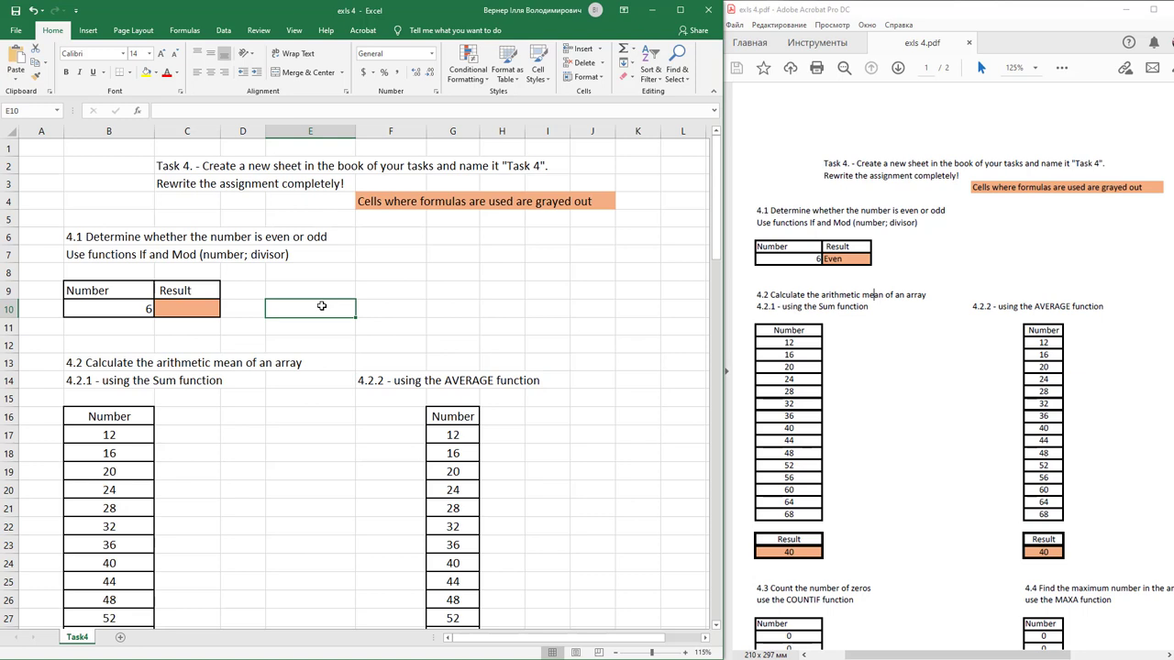
left_click(383, 314)
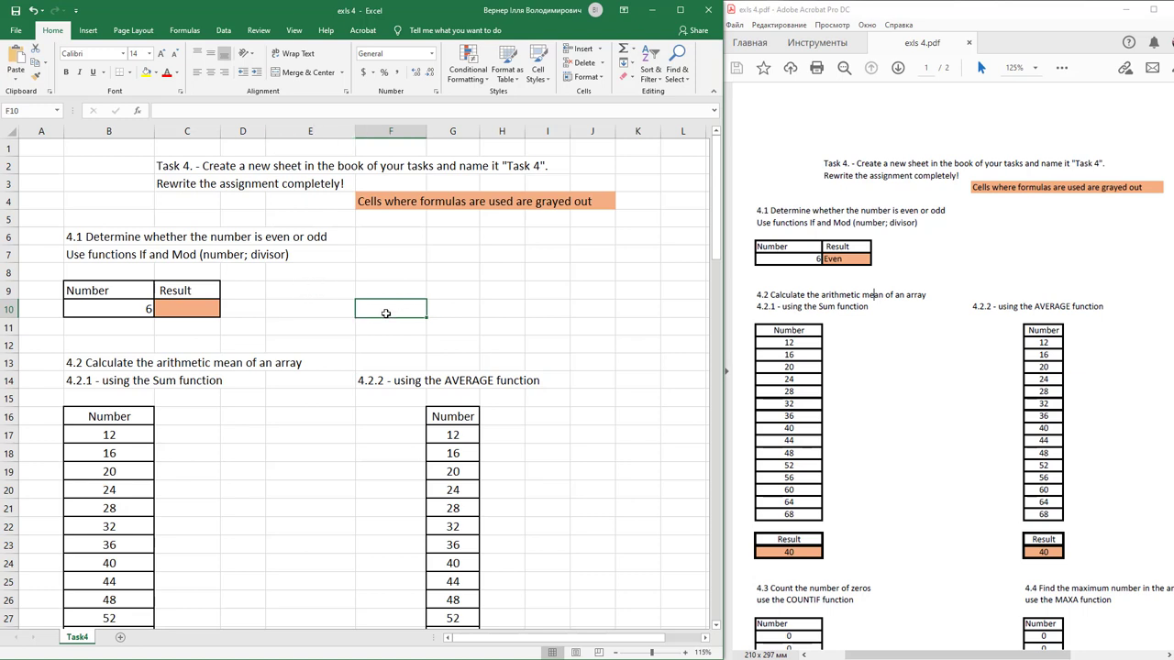
left_click(139, 111)
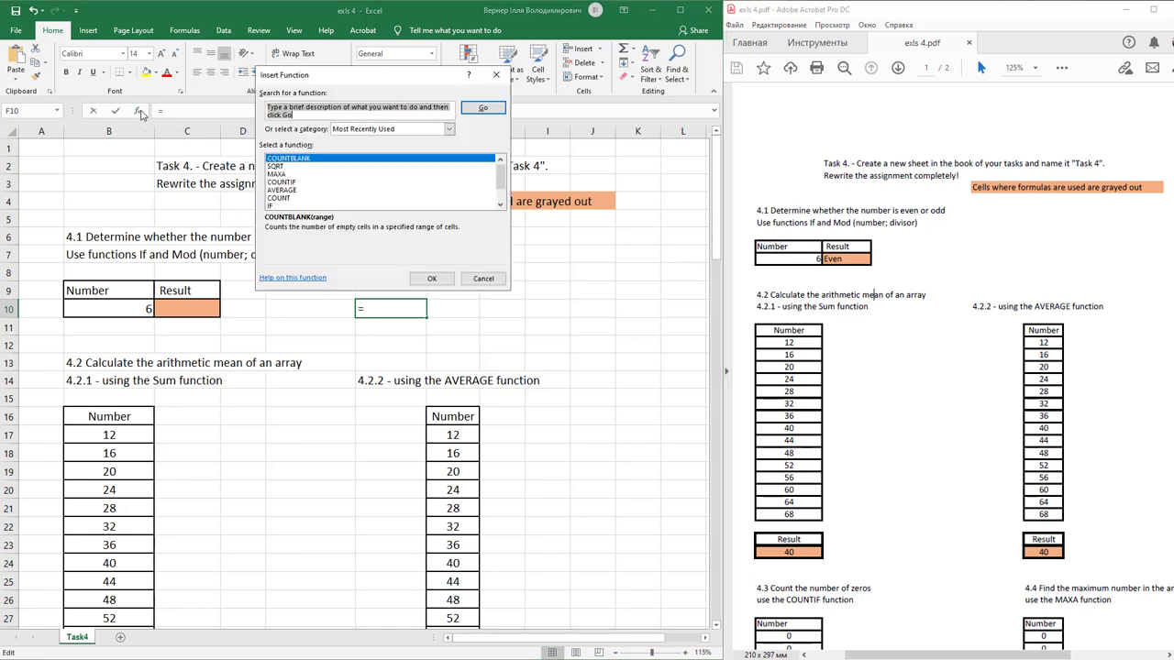
left_click_drag(392, 77, 535, 165)
left_click(543, 218)
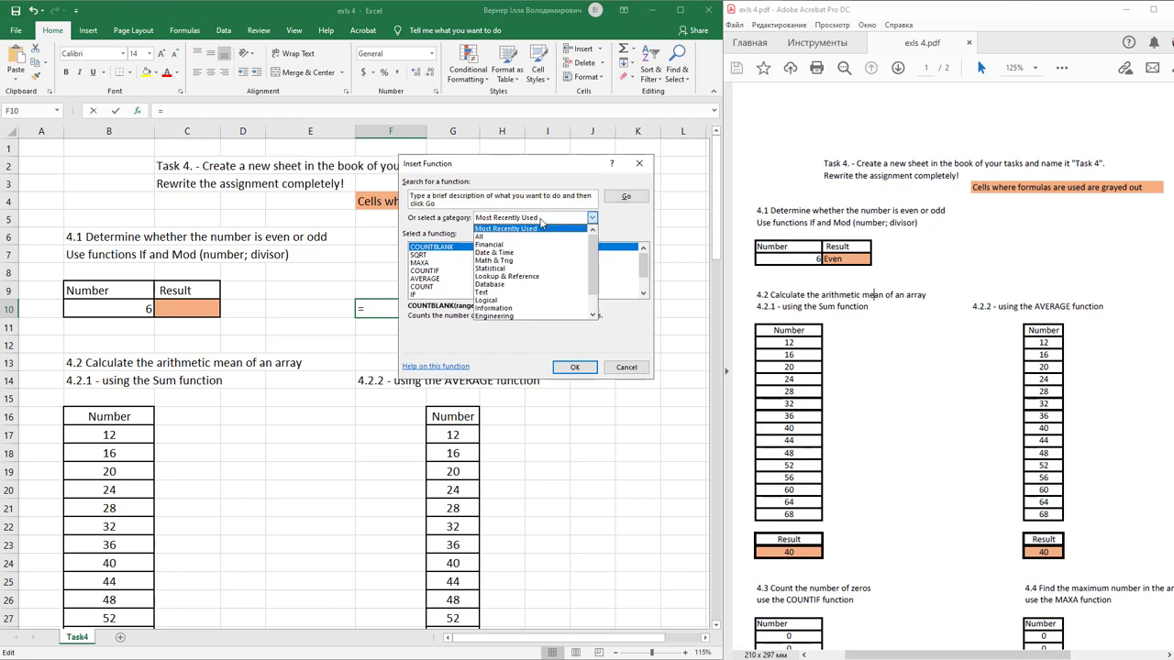
left_click(489, 240)
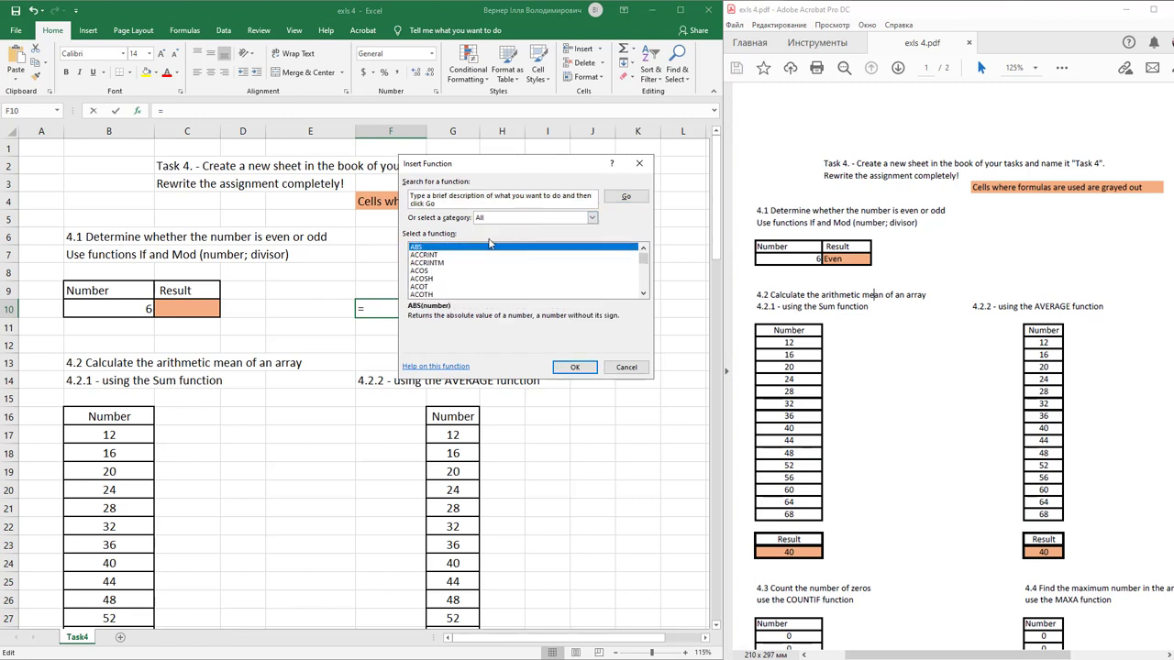
left_click(465, 272)
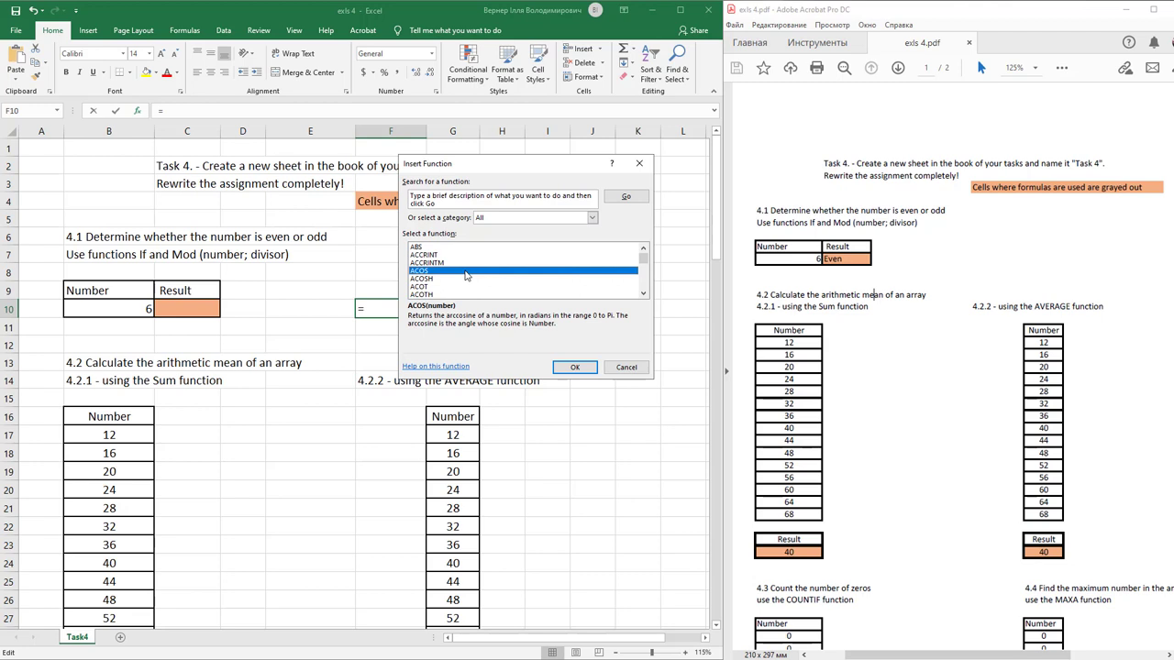
type("mod")
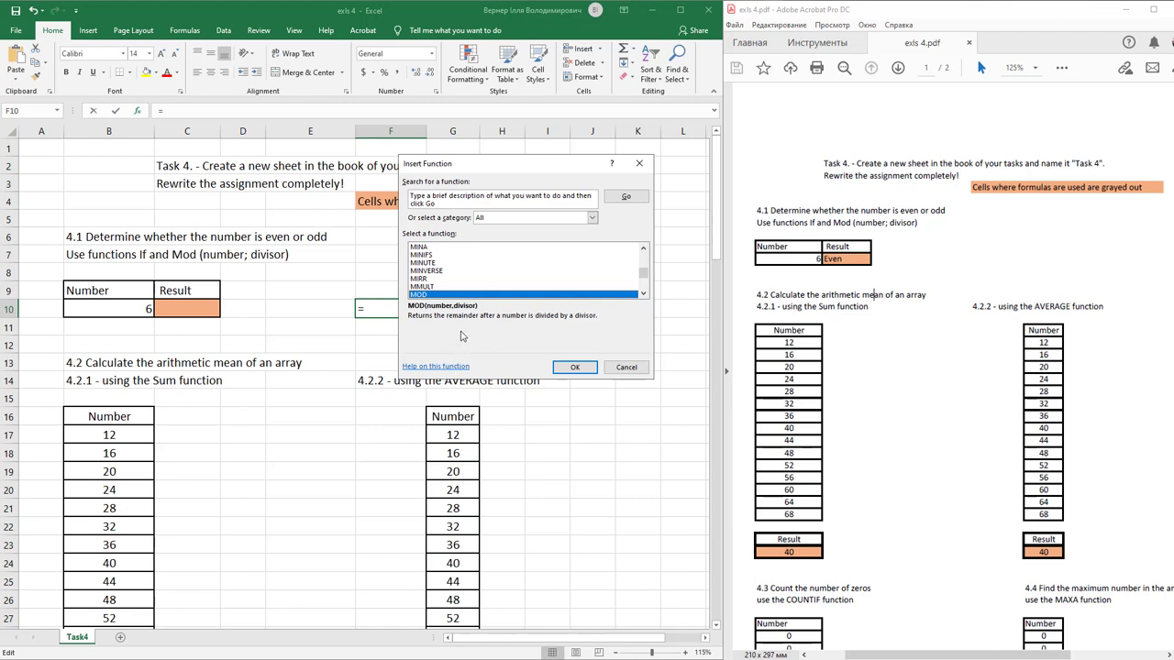
left_click(573, 369)
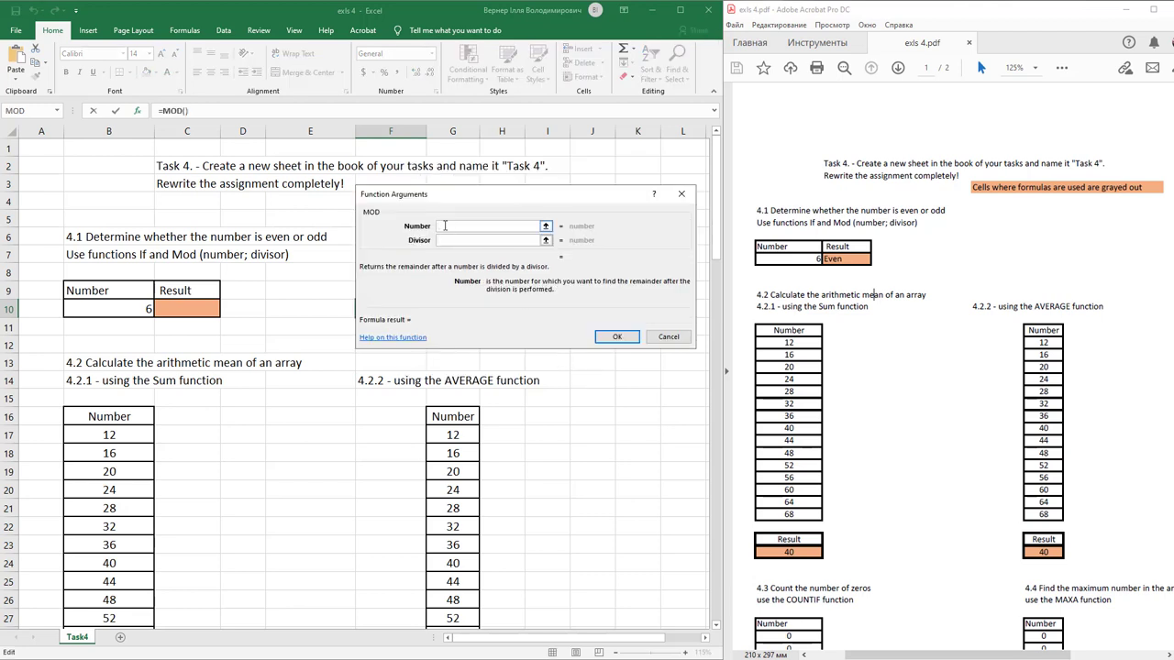
- Give the MOD function cell B10 as its number and 2 as its divisor, and accept the formula
left_click(116, 307)
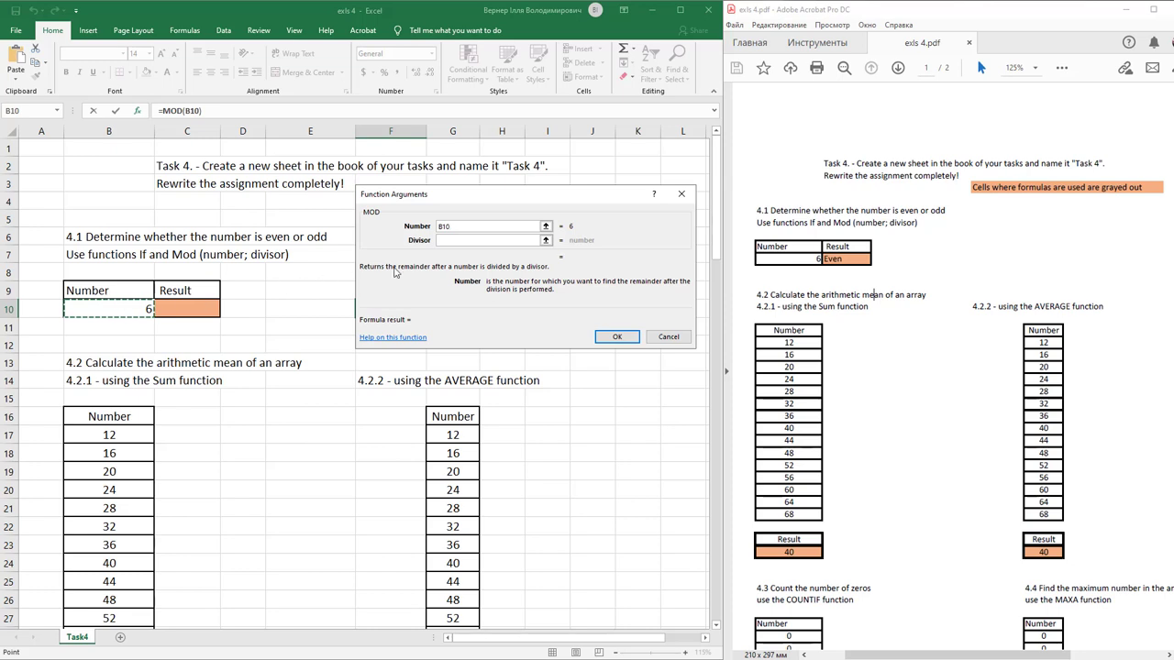
left_click(457, 240)
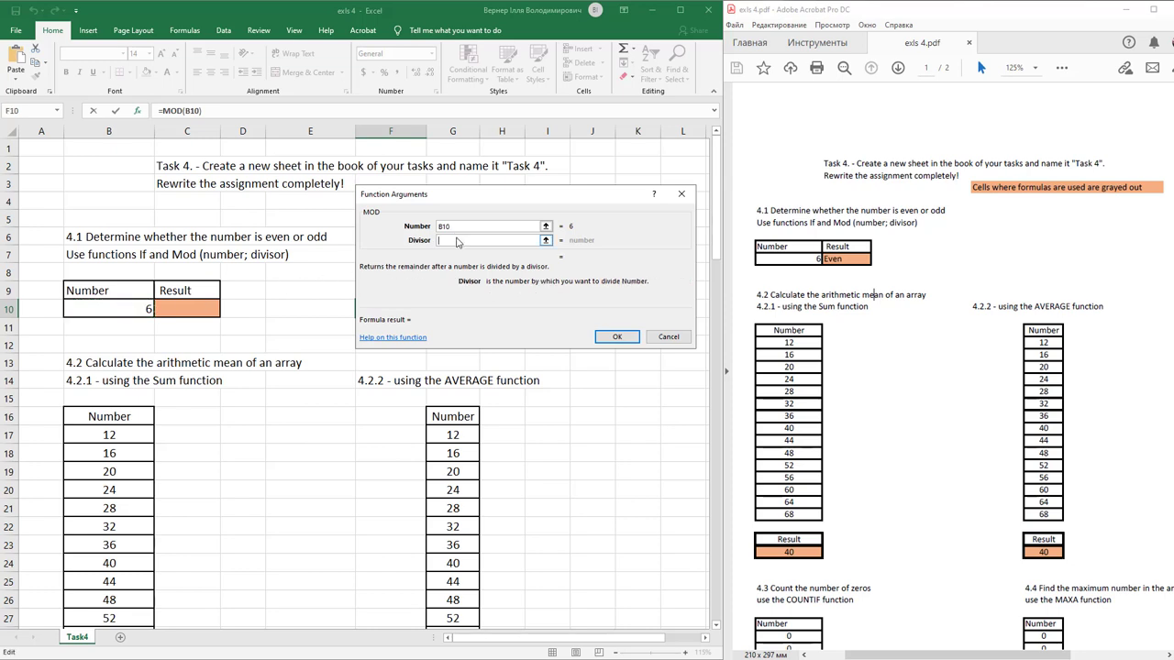
type("2")
left_click(617, 337)
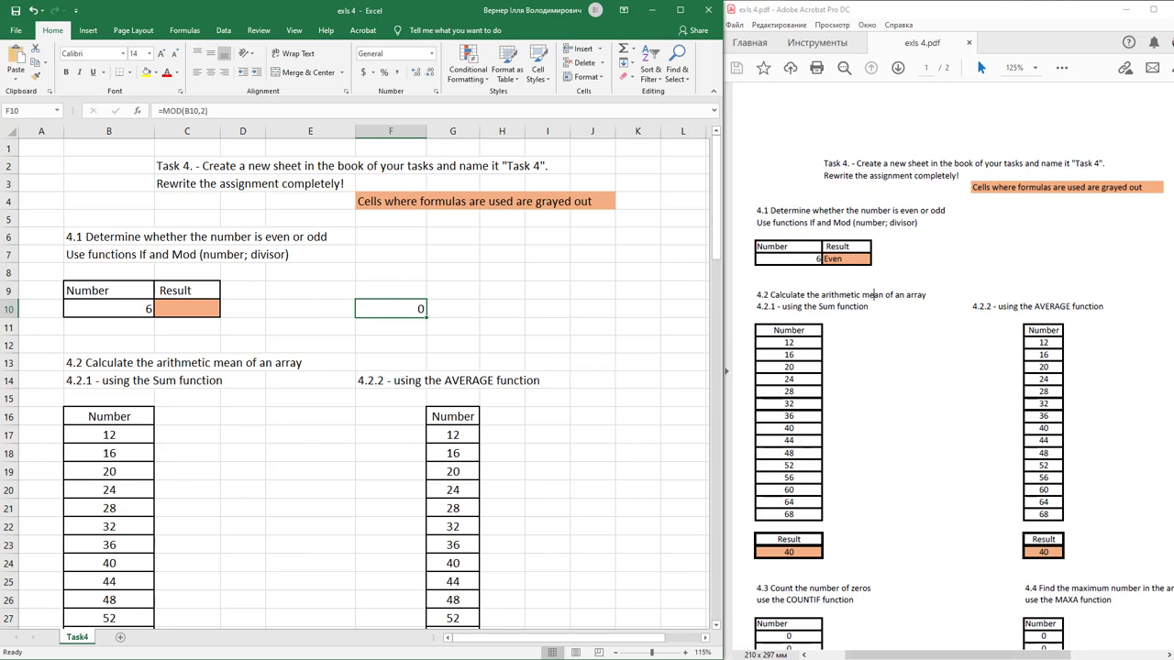
- Change the number in cell B10 to 5 to test the MOD formula
left_click(1014, 550)
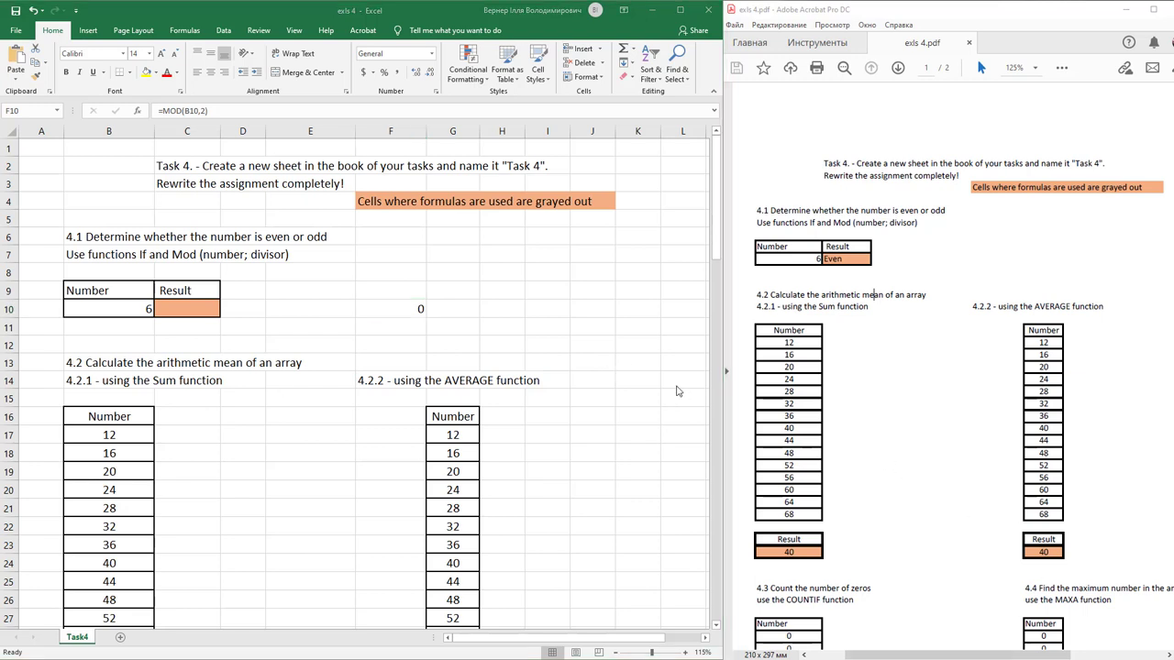
left_click(392, 310)
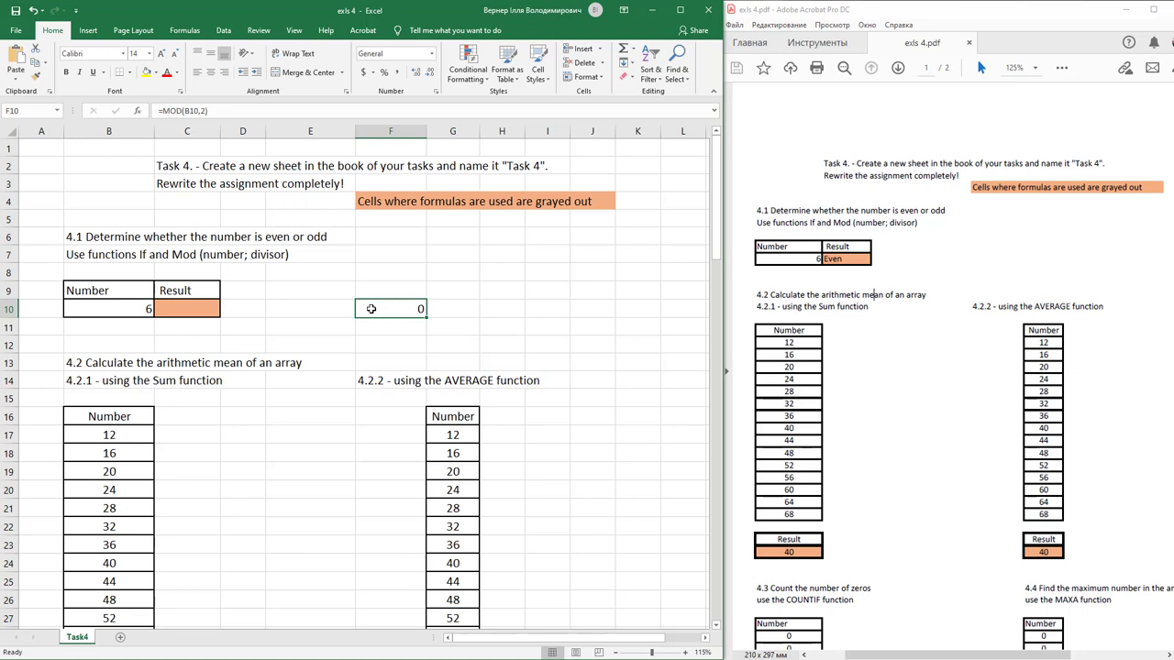
left_click(131, 311)
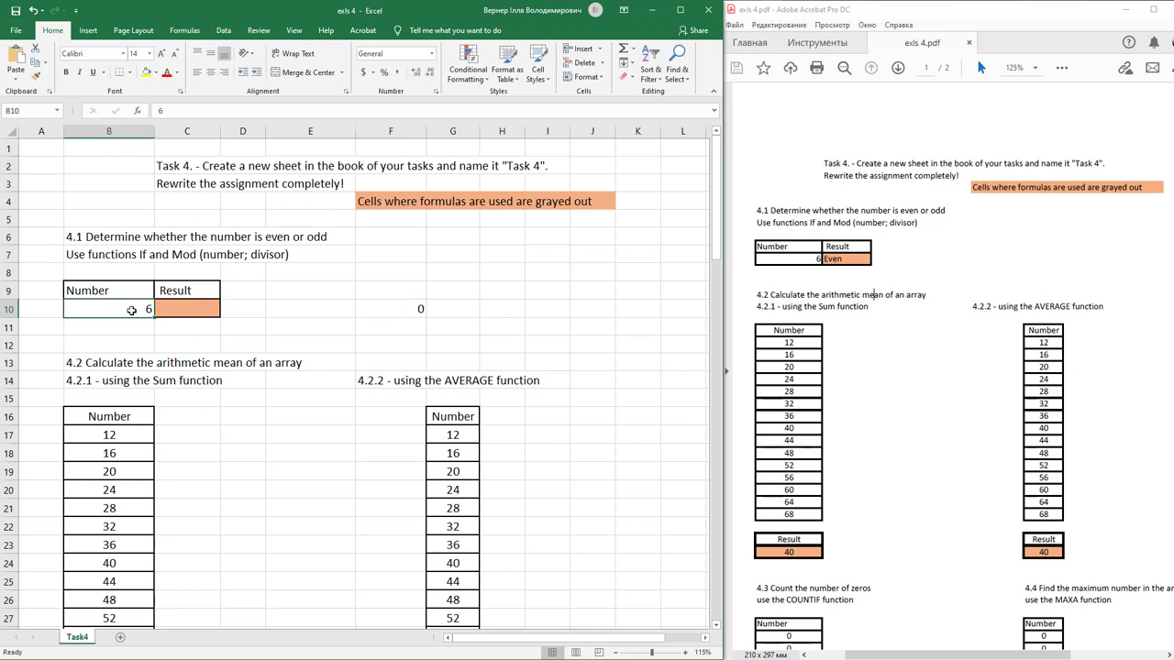
type("5")
key("Return")
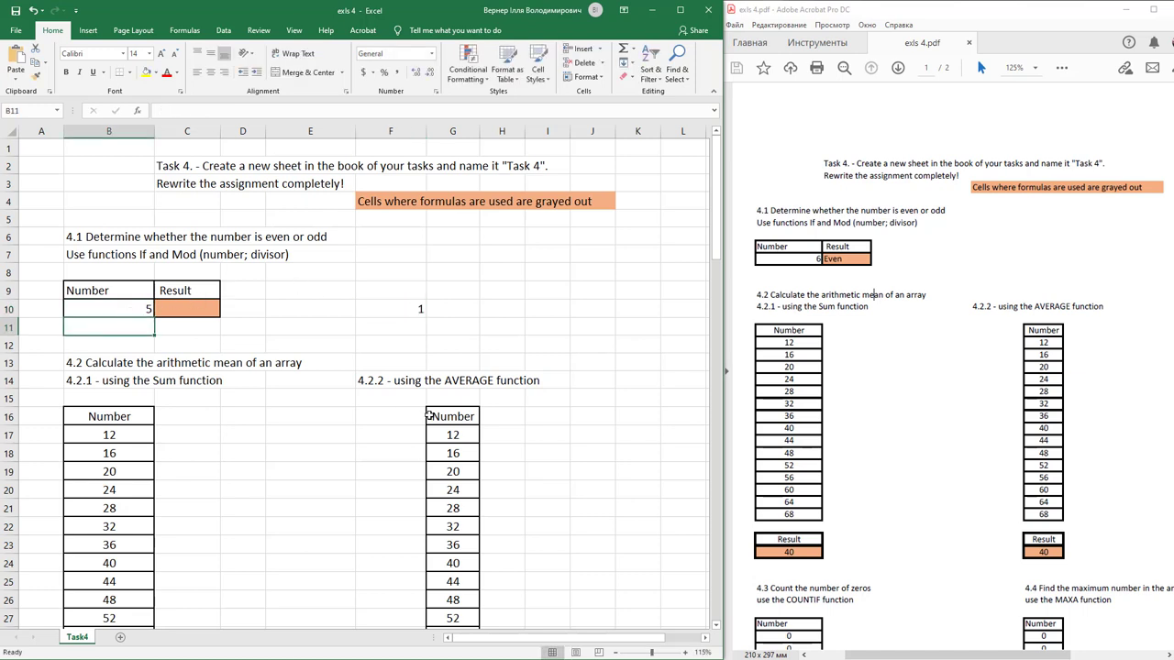
- Copy the expression MOD(B10,2) from the formula in F10 without its equals sign, leaving the cell's formula intact
left_click(398, 312)
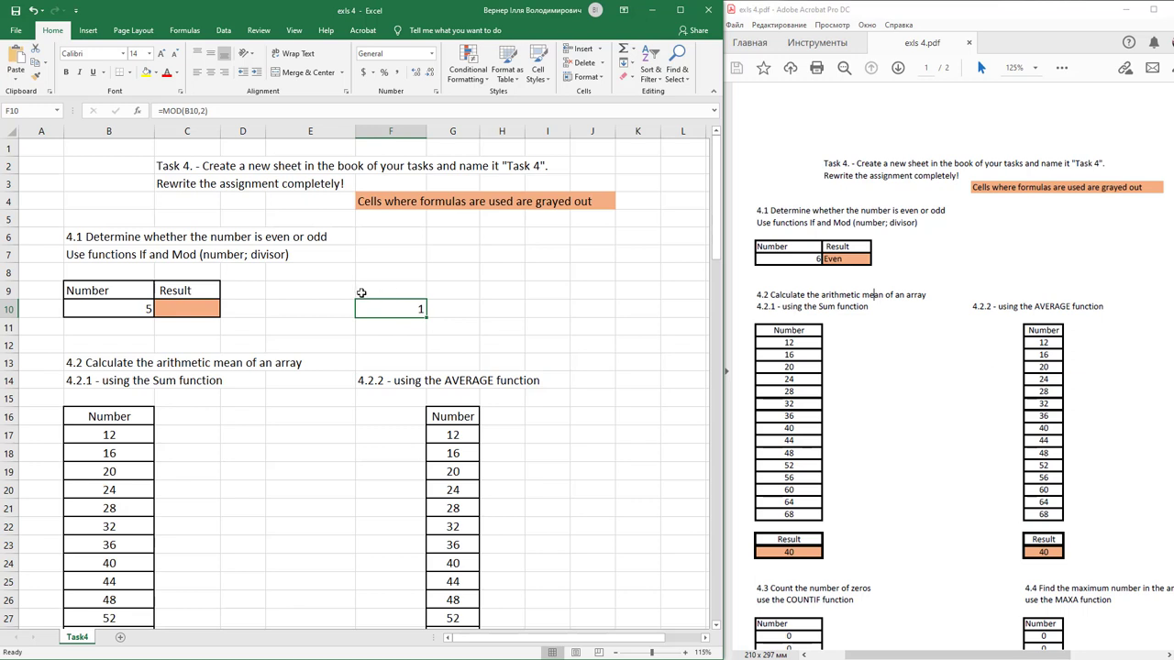
left_click(202, 110)
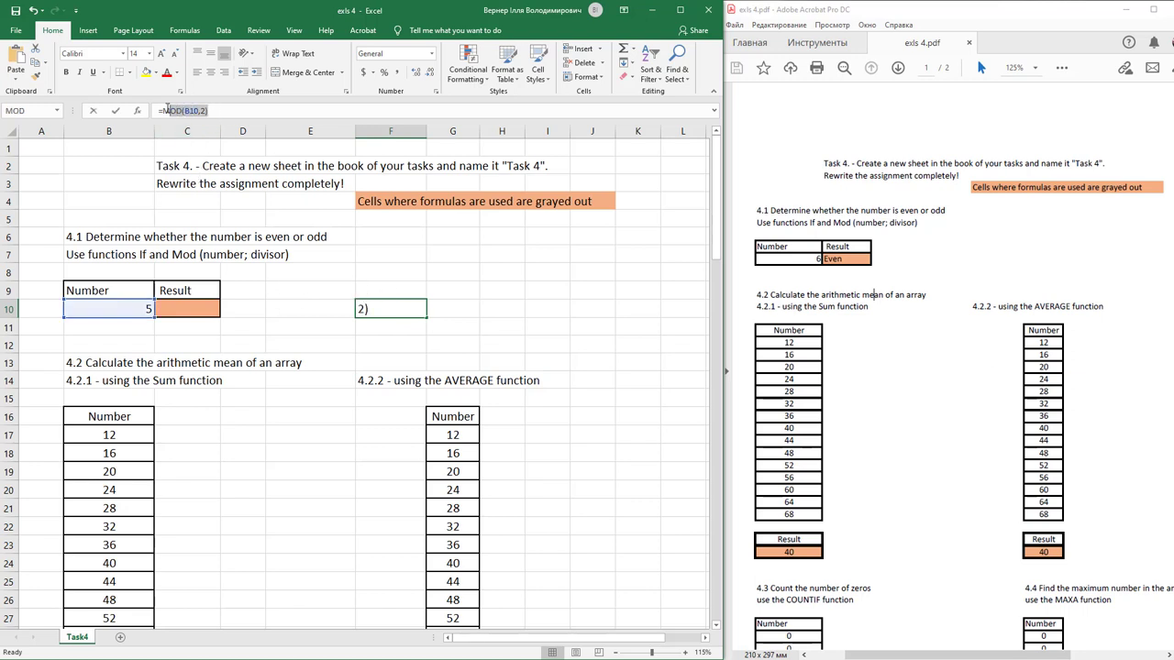
right_click(171, 112)
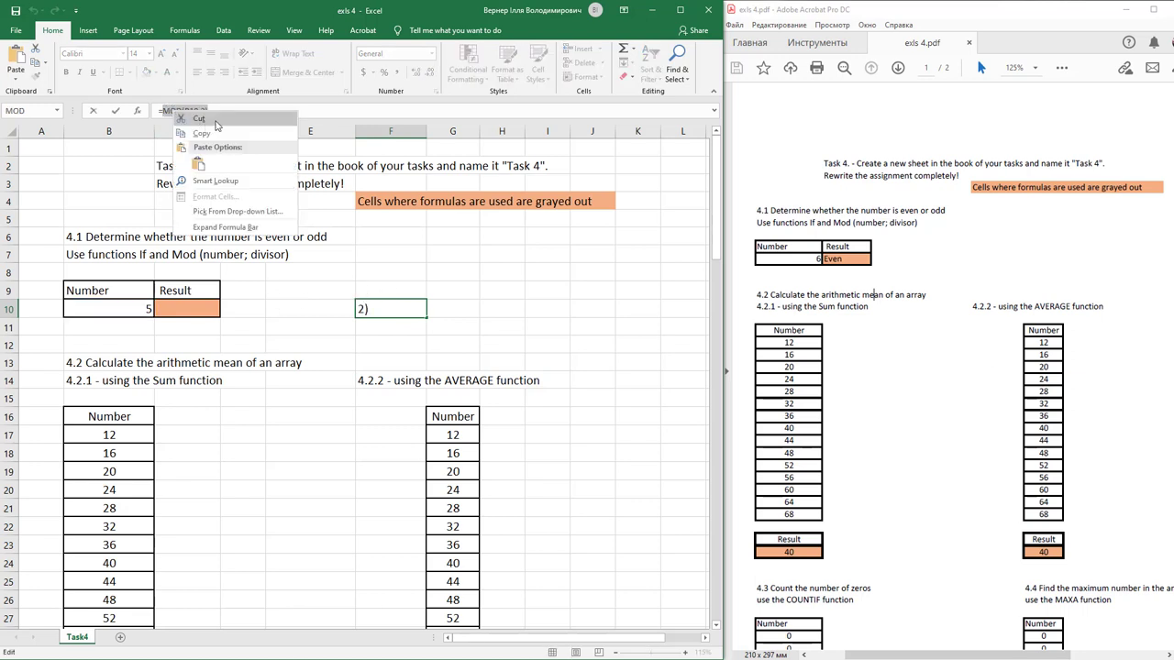
left_click(269, 204)
left_click(306, 296)
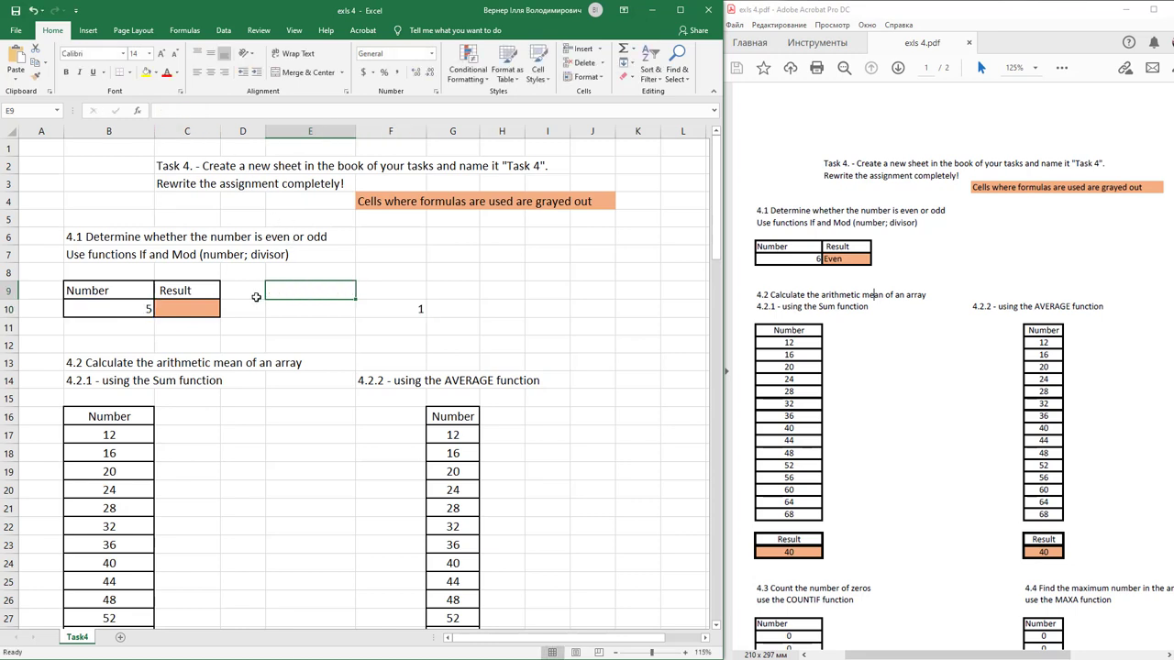
- Insert the IF function into result cell C10, choosing it from the category of all functions
left_click(189, 306)
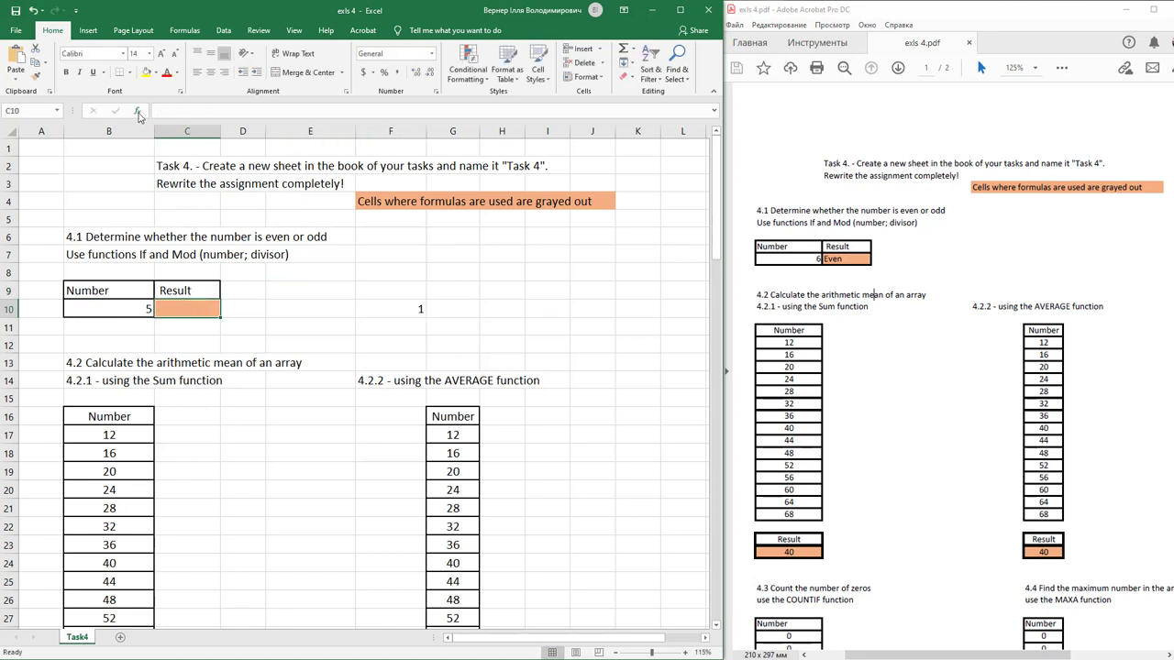
left_click(138, 111)
left_click(467, 279)
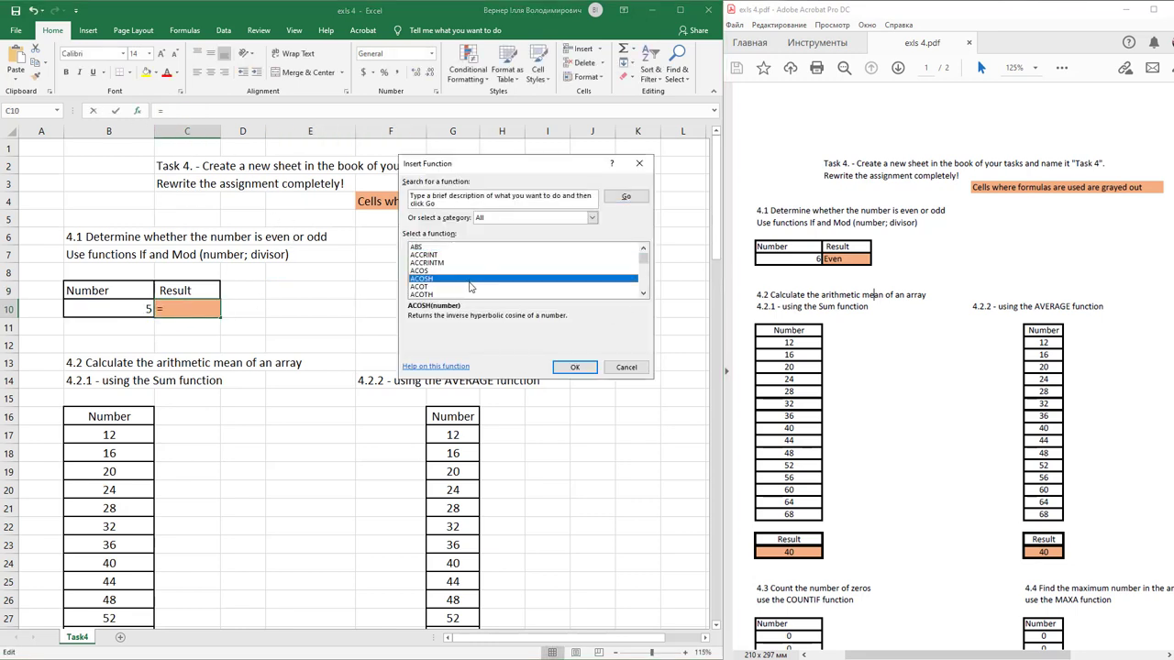
key("i")
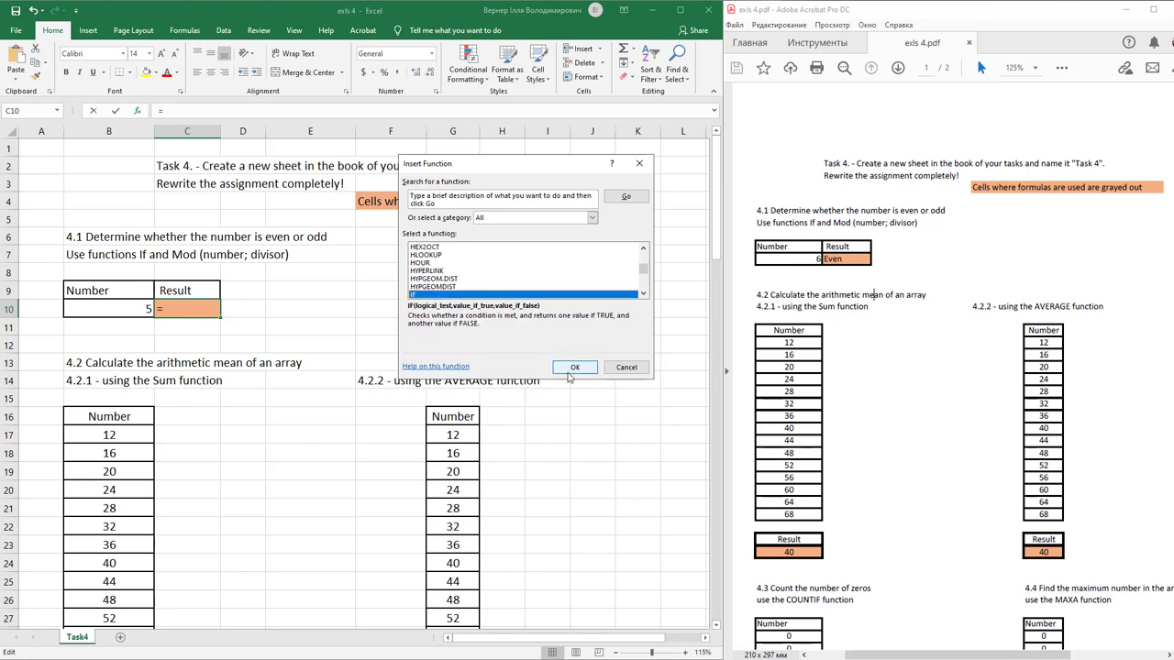
left_click(575, 367)
- Enter the copied expression MOD(B10,2) as the logical test of the IF function
left_click_drag(482, 187, 430, 206)
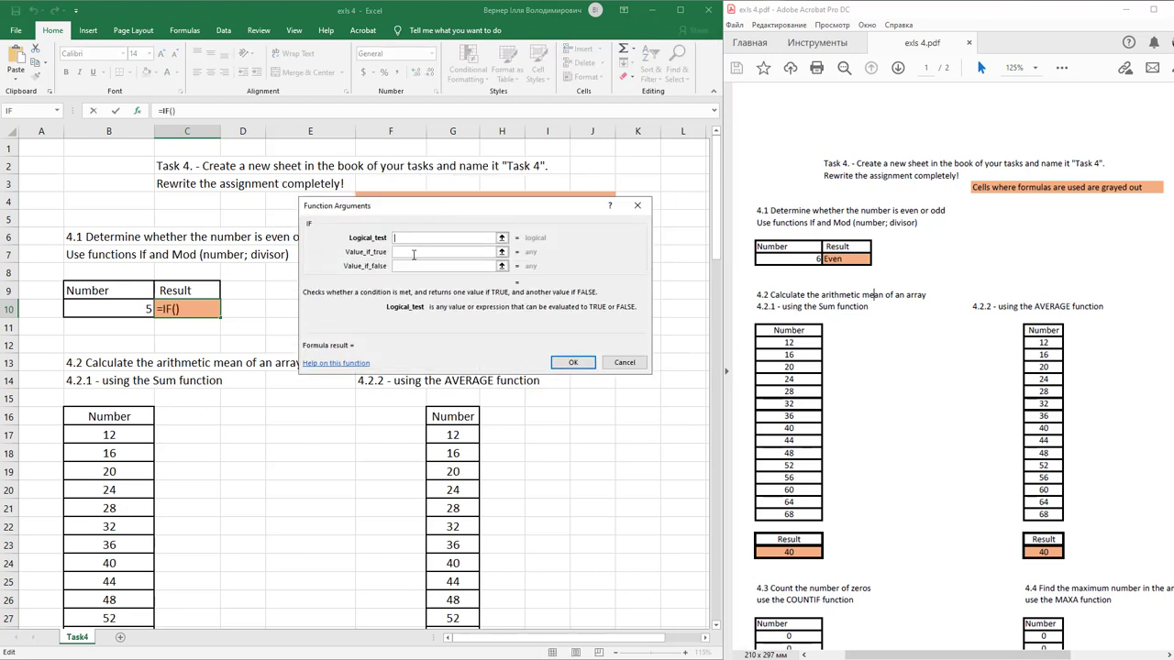
type("MOD(B10,2)")
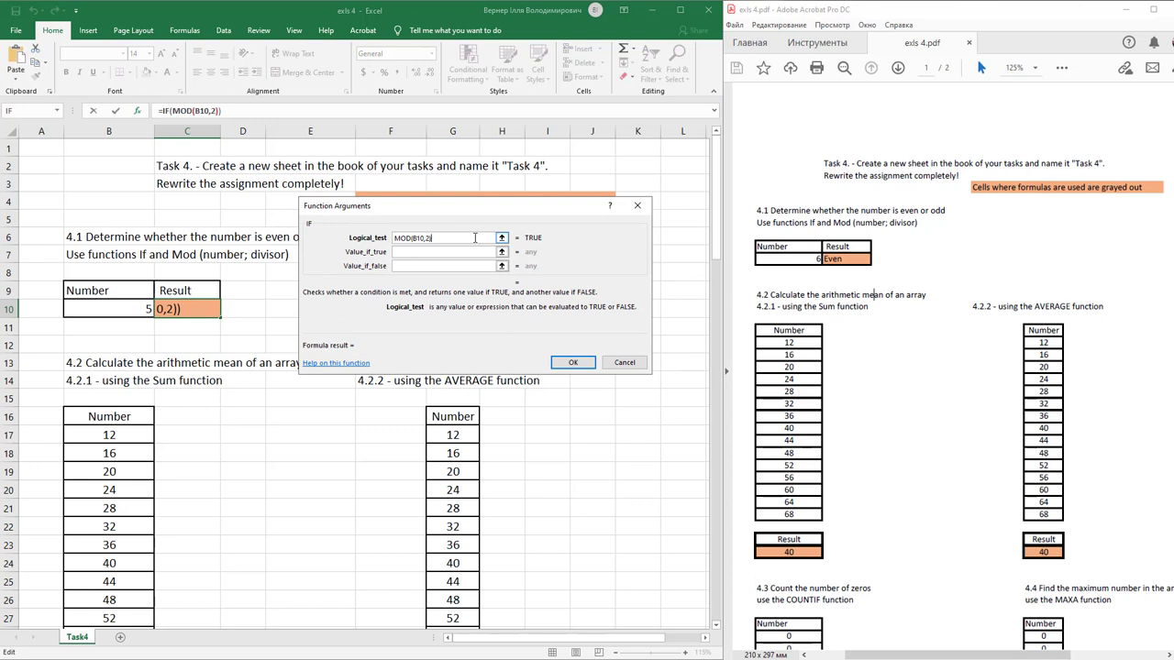
left_click_drag(484, 207, 465, 254)
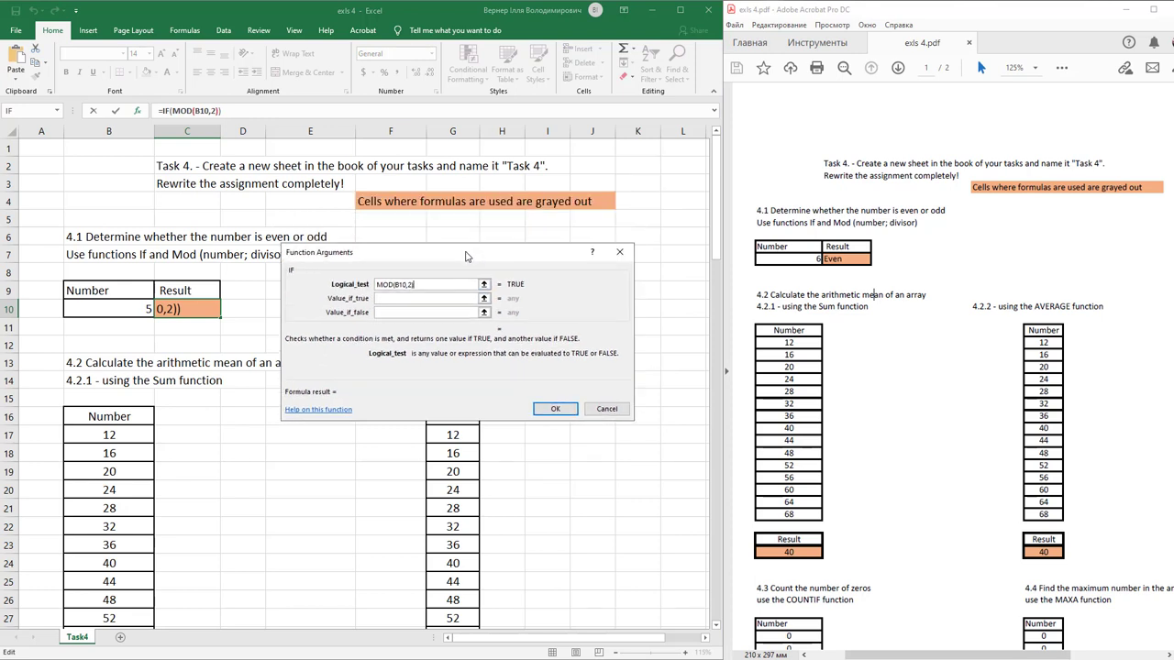
- Make the IF function return "Odd" when the test is true and "Even" when it is false, and accept the formula
left_click(427, 298)
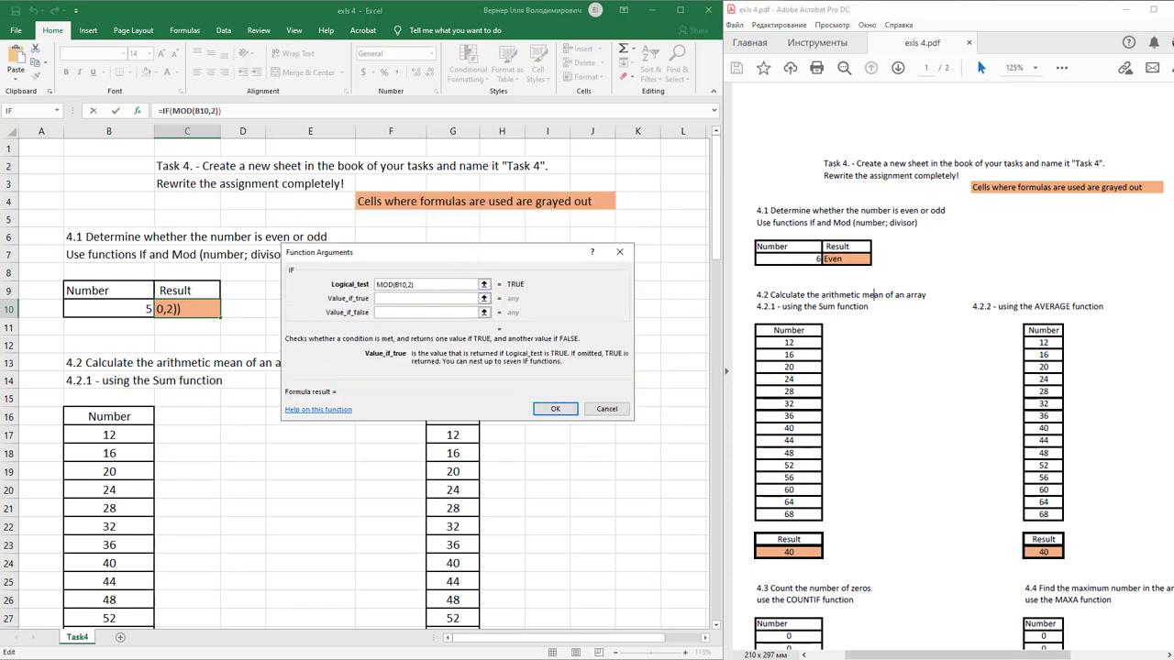
left_click(431, 300)
type("odd")
key("Tab")
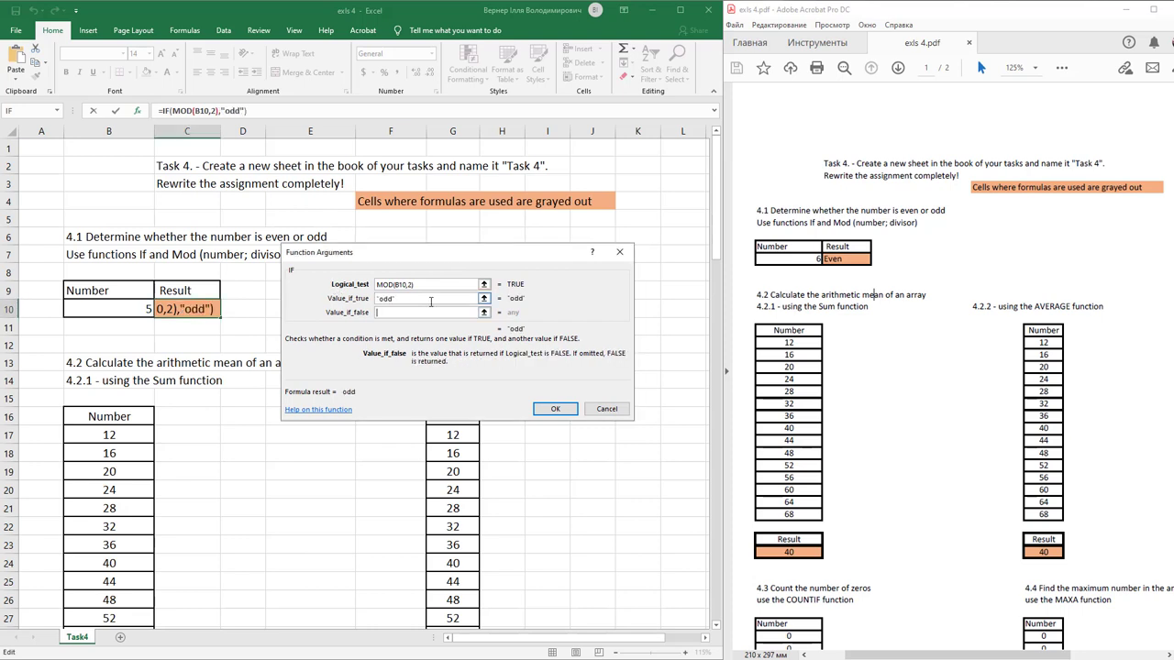
type("Even")
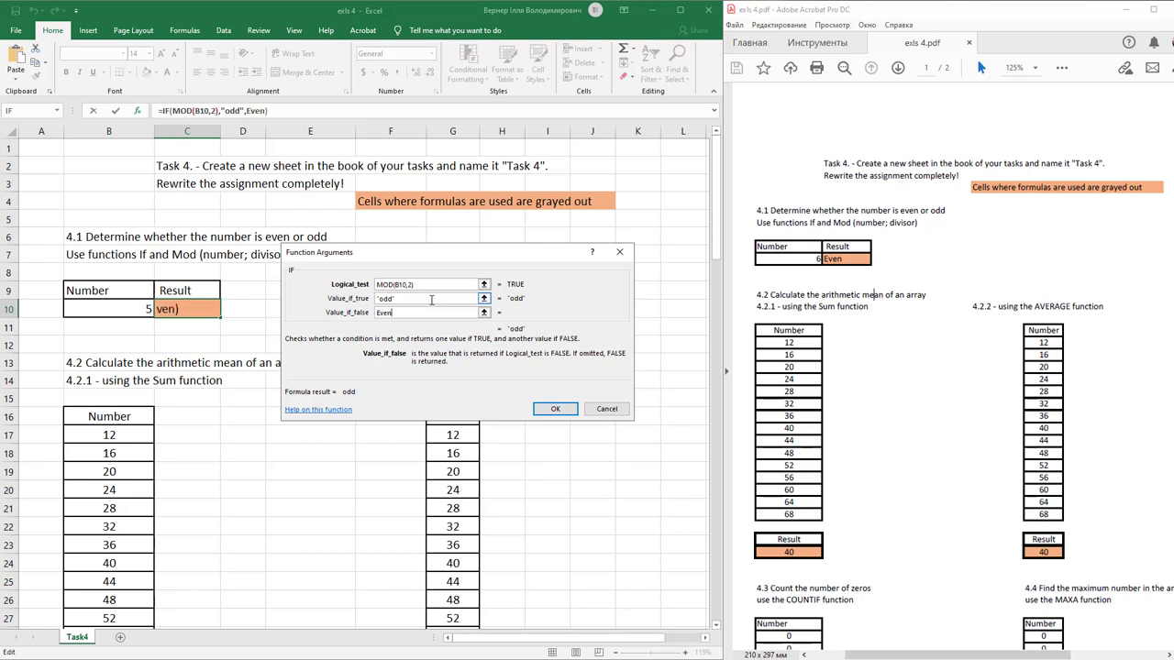
left_click(386, 299)
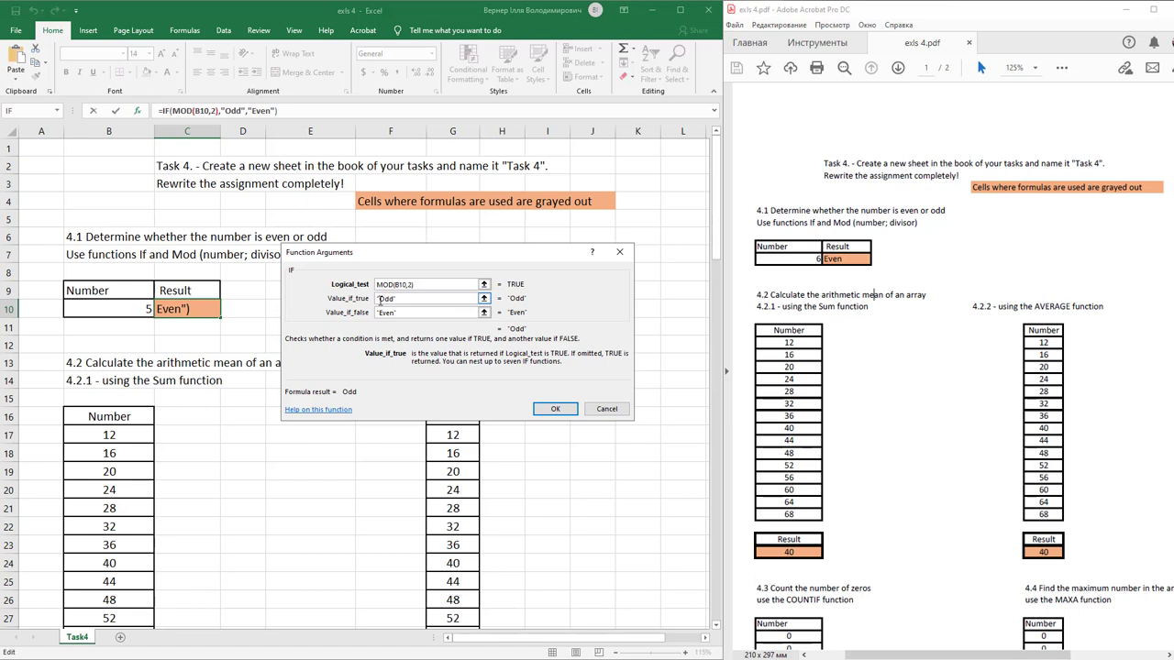
left_click(561, 409)
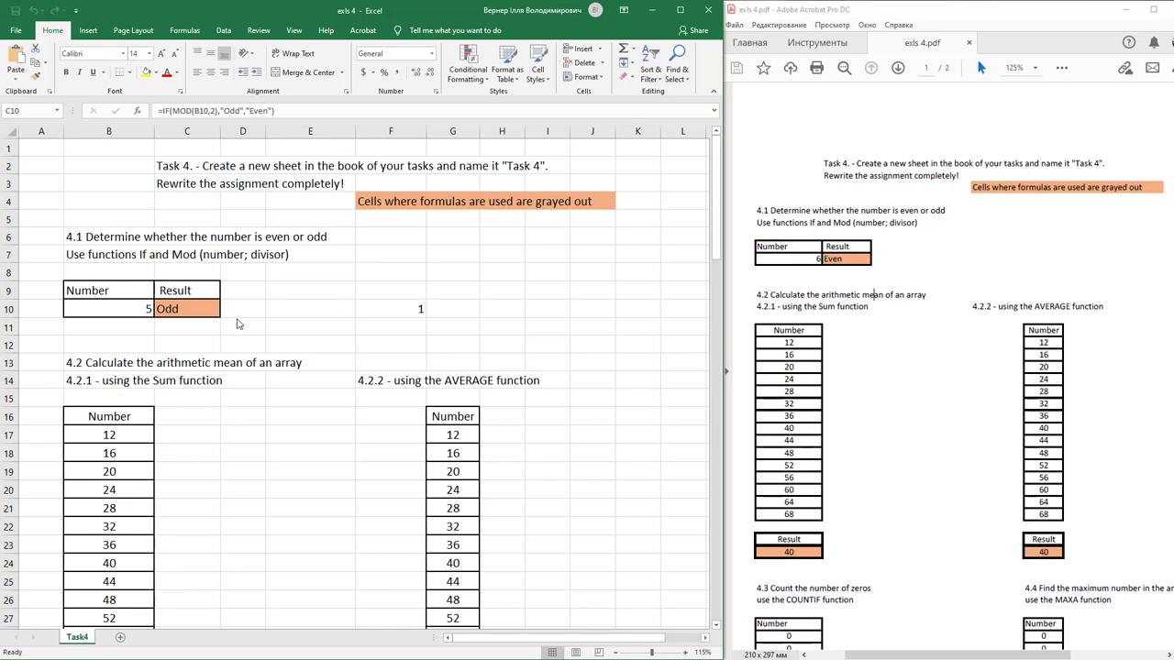
- Test the even/odd formula with the number 10 in cell B10, and undo that change
left_click(125, 306)
type("10")
key("Return")
key("ctrl+z")
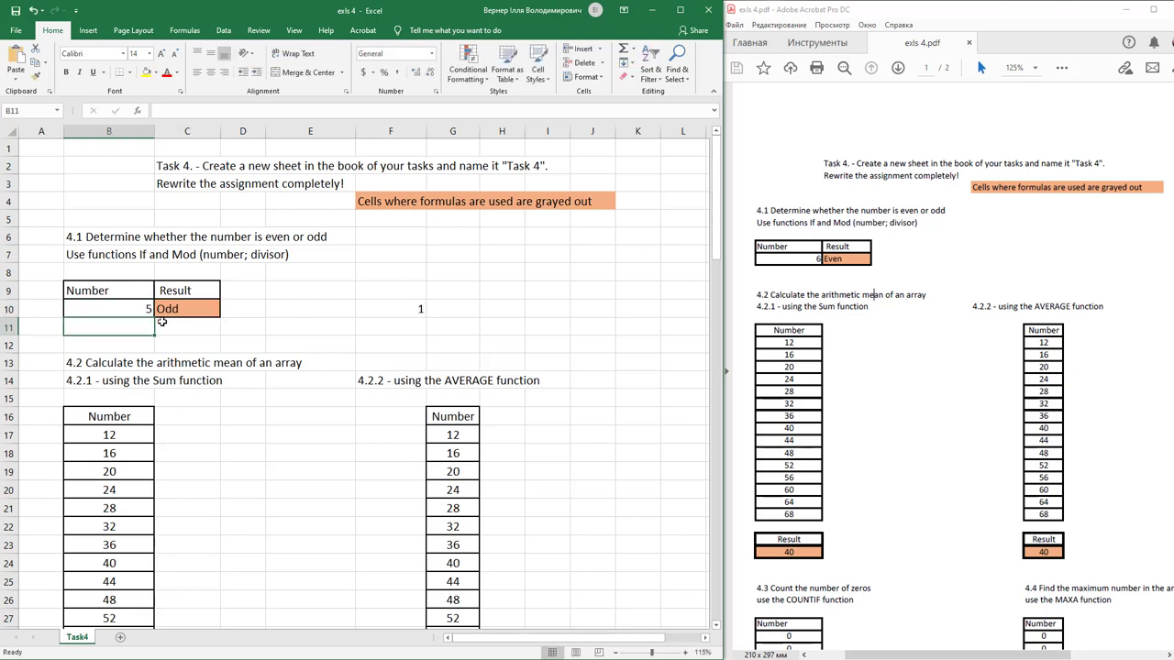
- Delete the auxiliary MOD formula from cell F10
left_click(400, 311)
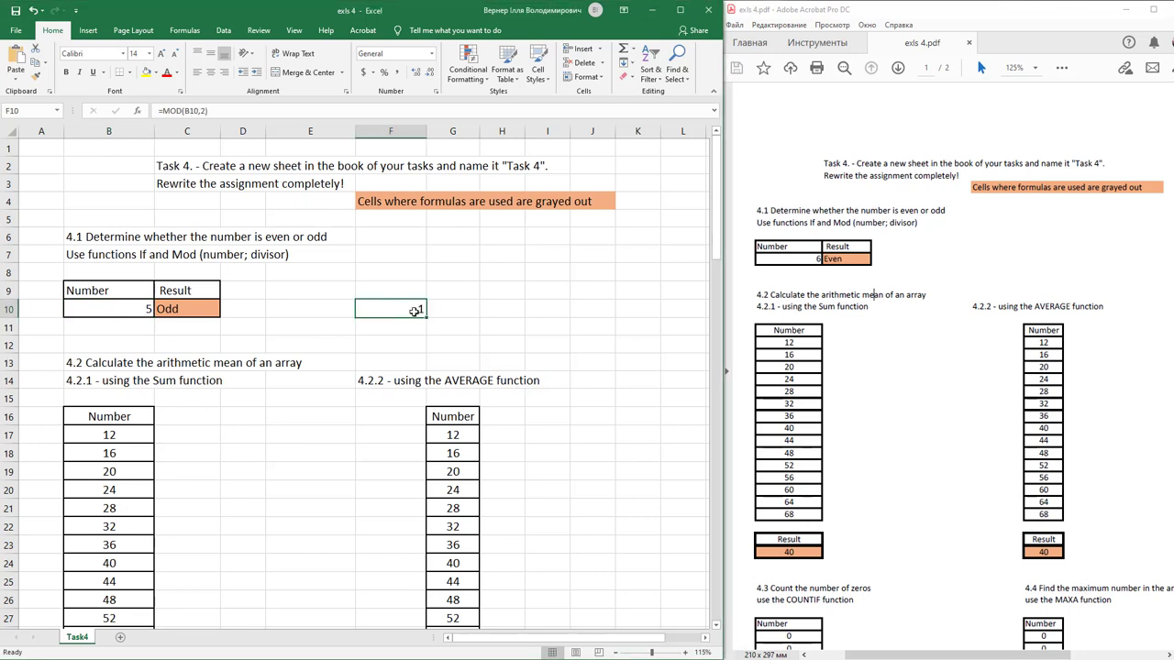
key("Delete")
left_click(259, 341)
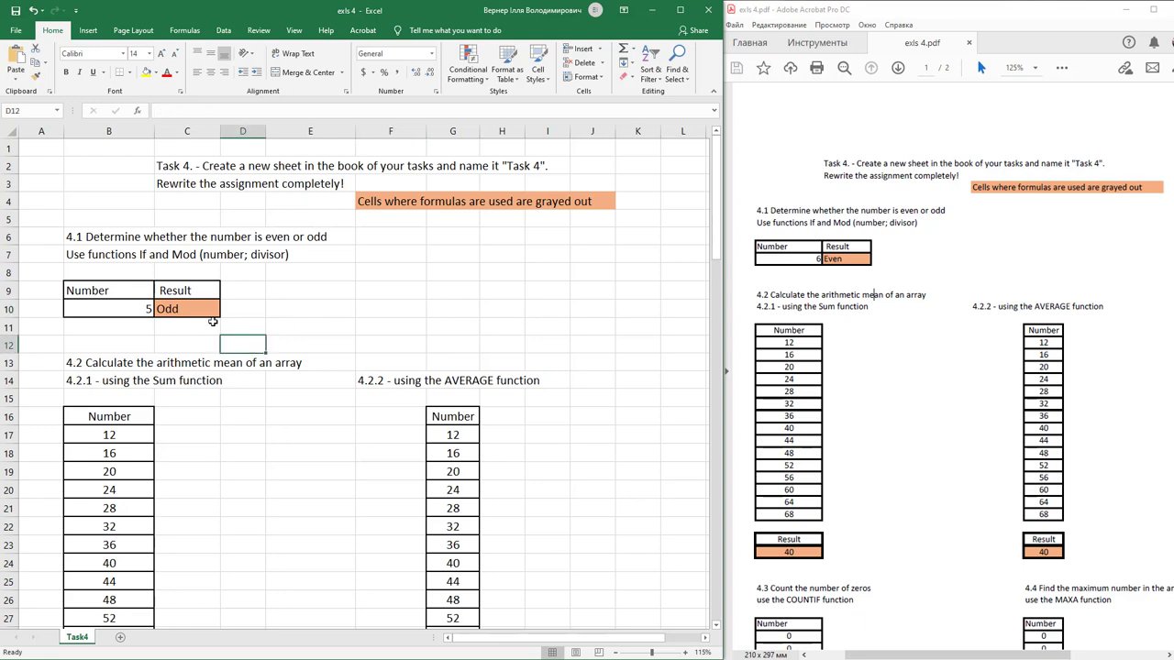
- Sum the task 4.2.1 number column in result cell B34 with AutoSum, accepting the suggested range B17:B33
scroll(212, 320, "down", 3)
scroll(213, 322, "up", 1)
scroll(224, 328, "down", 1)
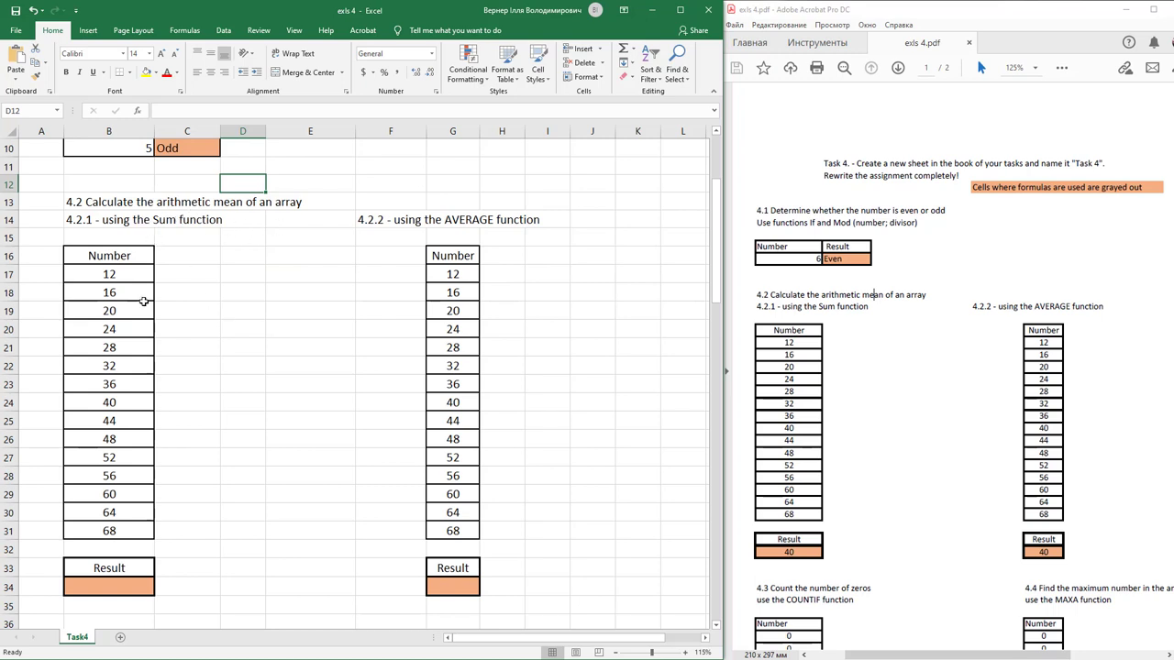
left_click_drag(133, 276, 133, 533)
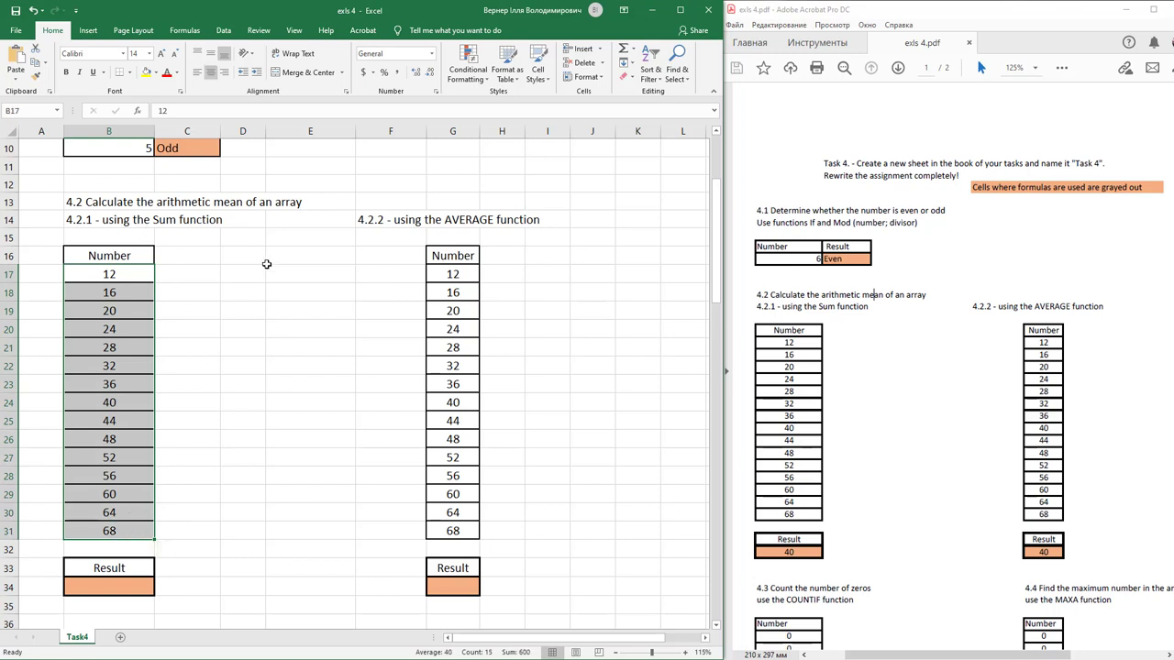
left_click(103, 586)
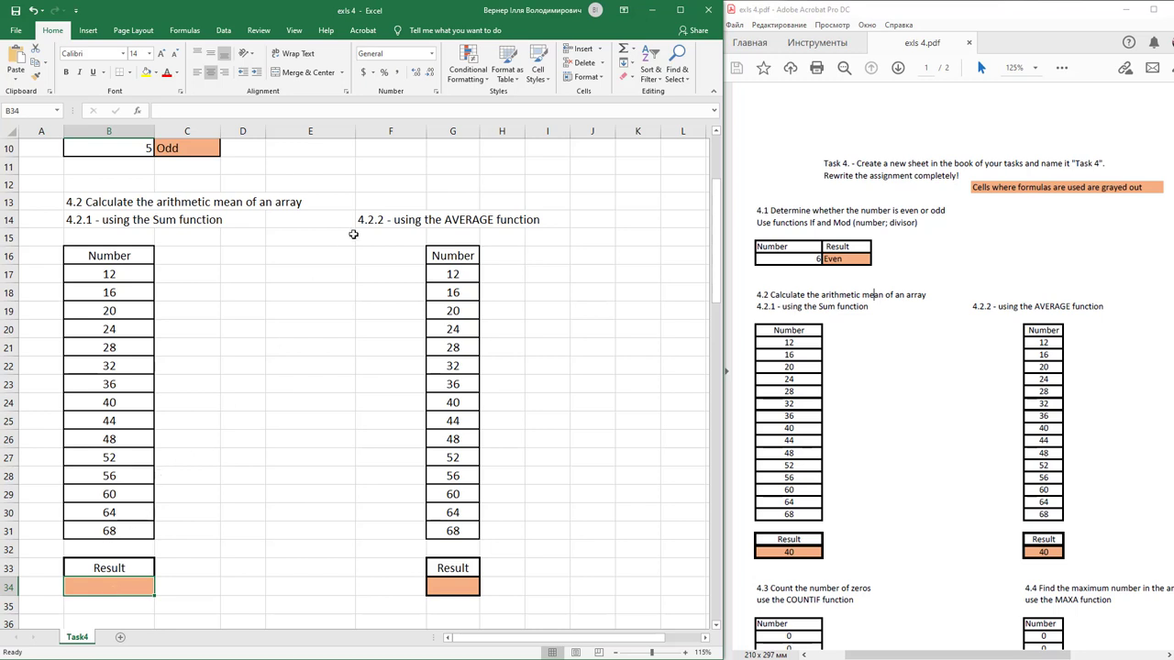
left_click(625, 51)
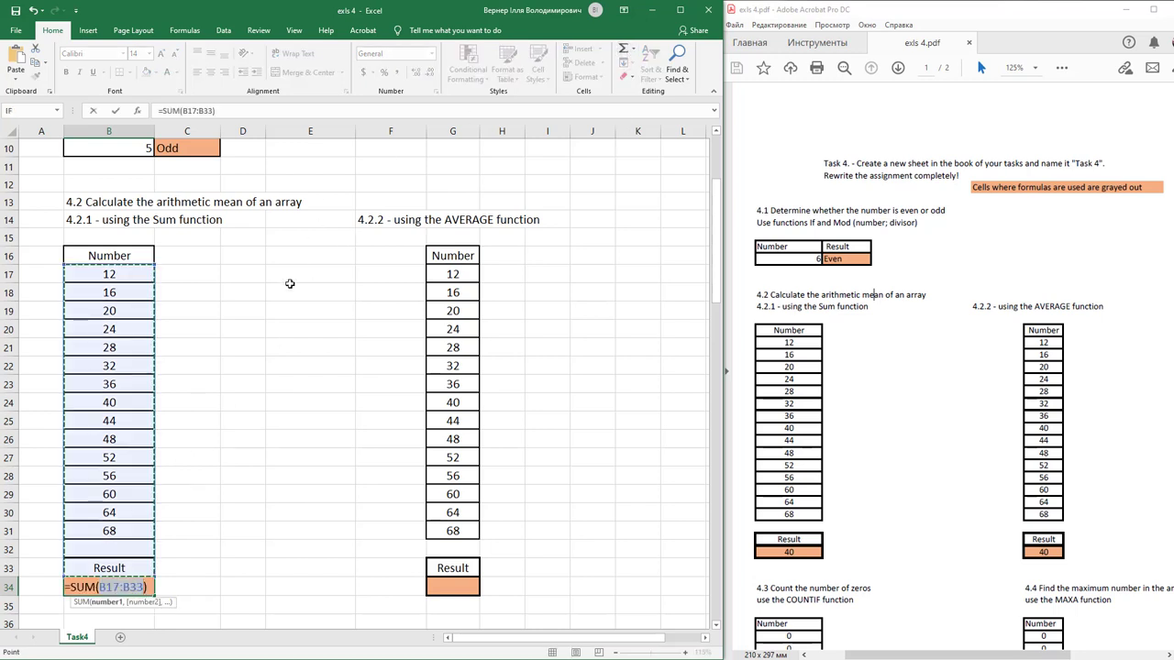
key("ctrl+Return")
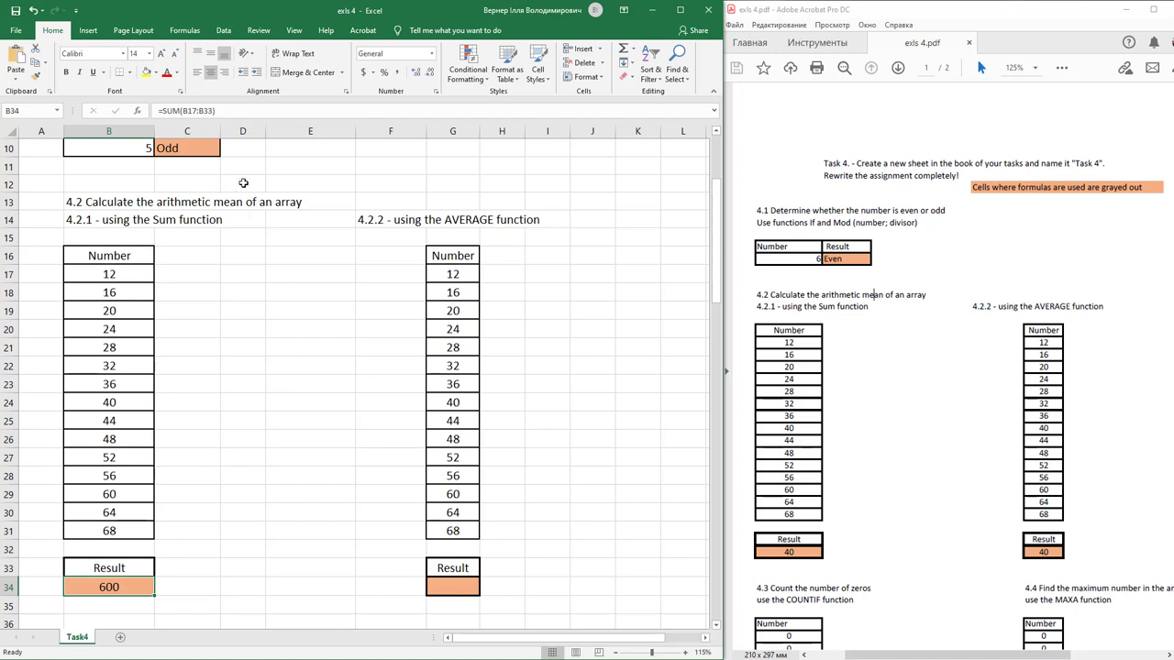
- Divide the SUM formula in cell B34 by the COUNT function over the range B17:B31
left_click(231, 111)
type("/")
left_click(140, 111)
left_click(413, 328)
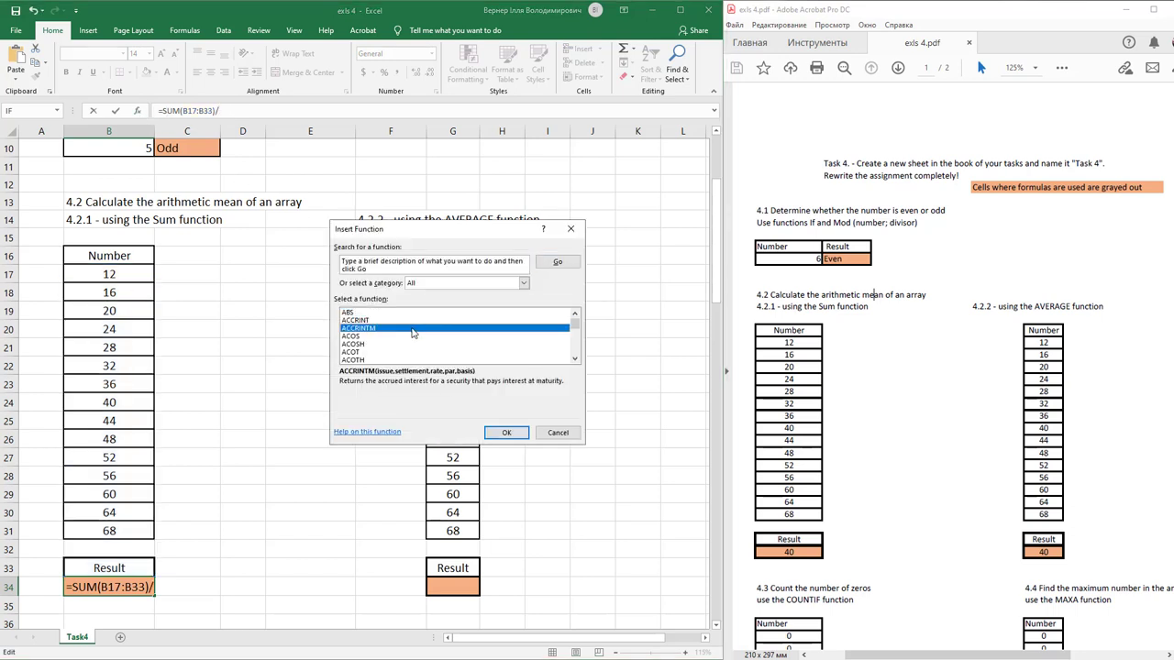
type("count")
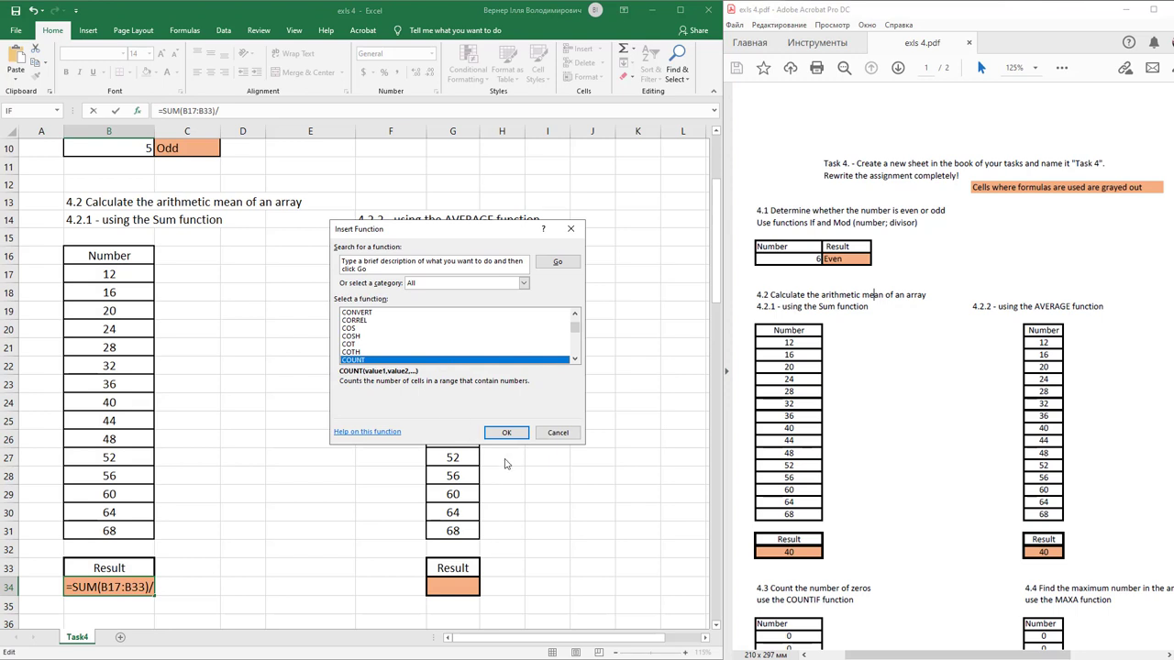
left_click(506, 432)
left_click_drag(106, 274, 109, 527)
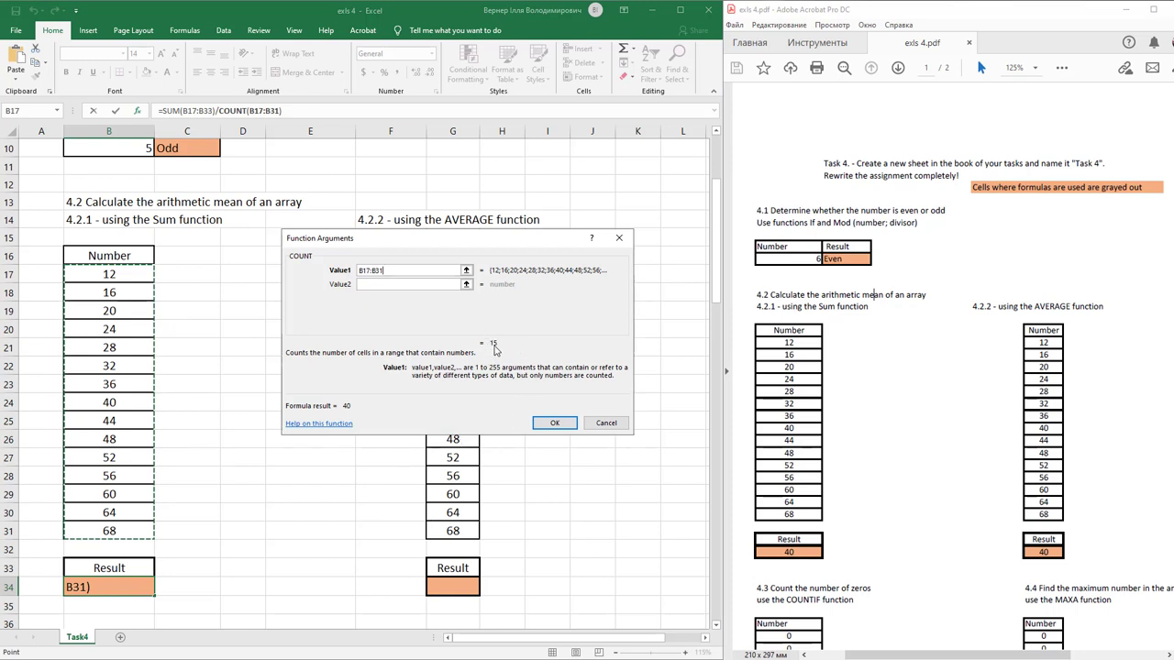
left_click(555, 423)
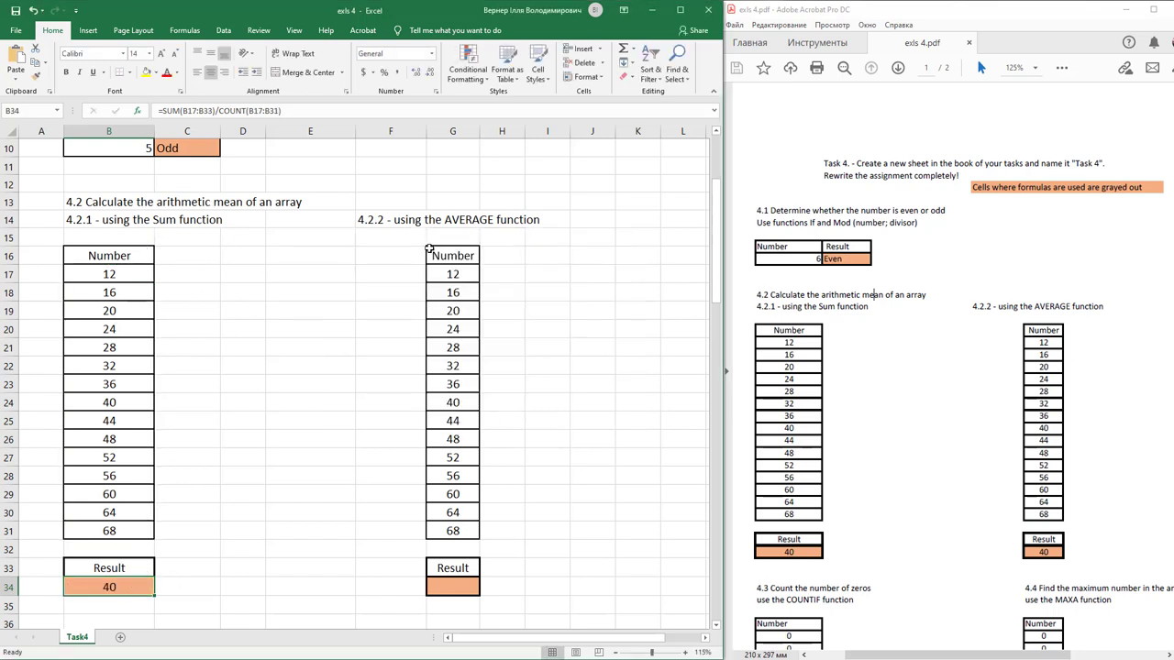
- Insert the AVERAGE function into the task 4.2.2 result cell G34 from the list of all functions
left_click(395, 249)
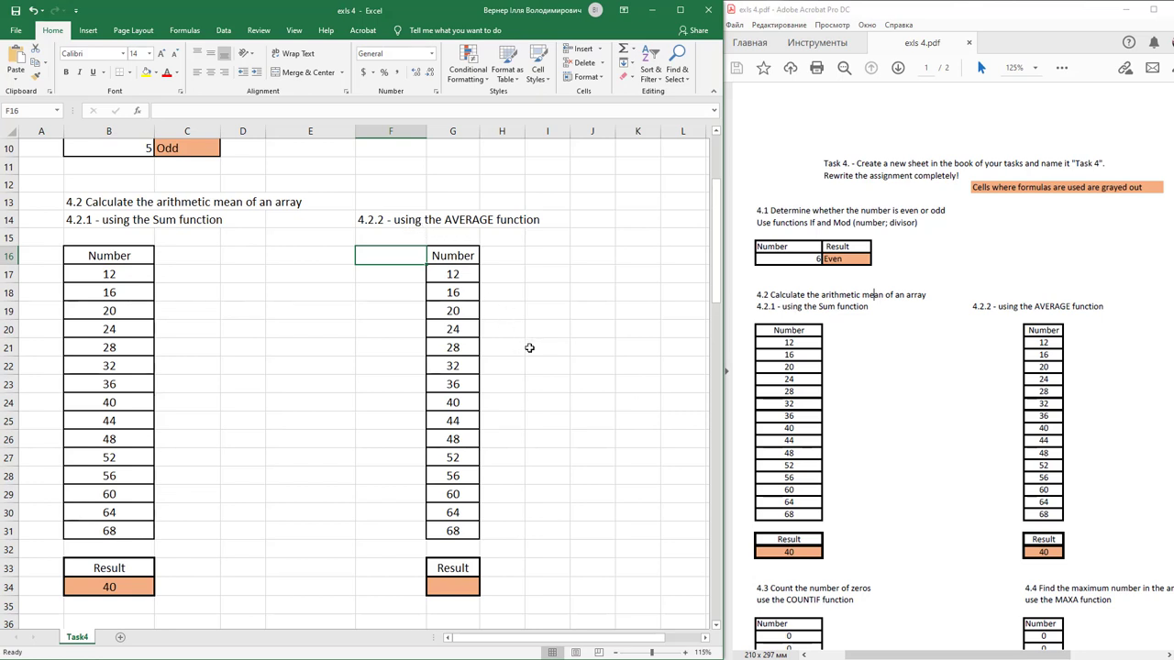
left_click(461, 583)
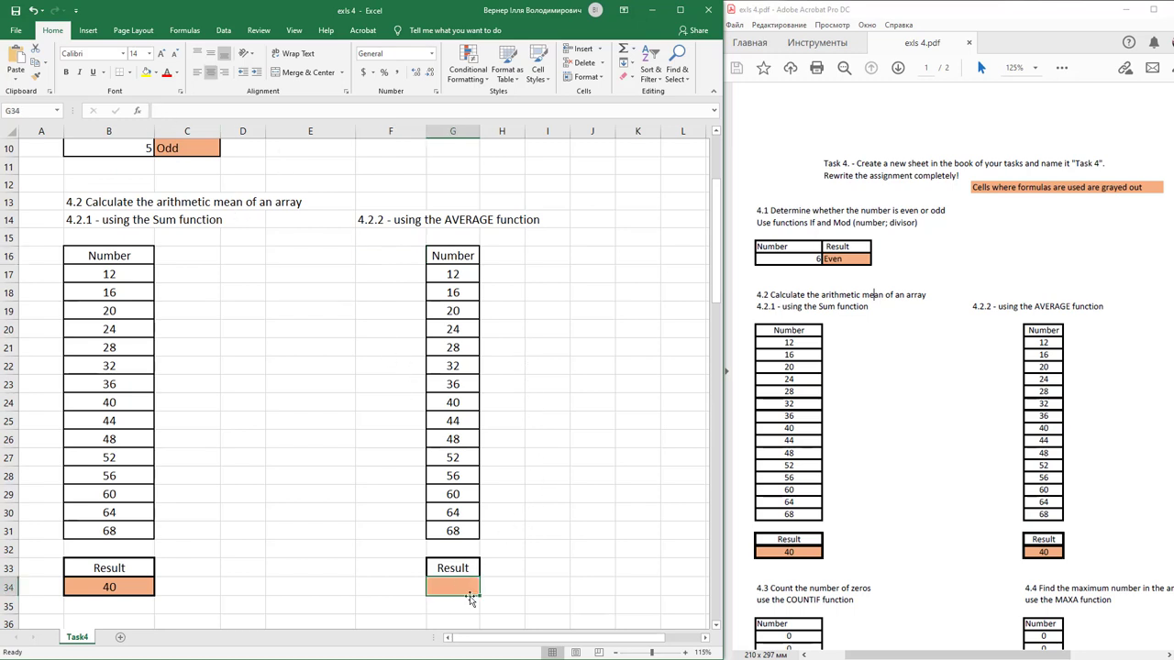
left_click(138, 110)
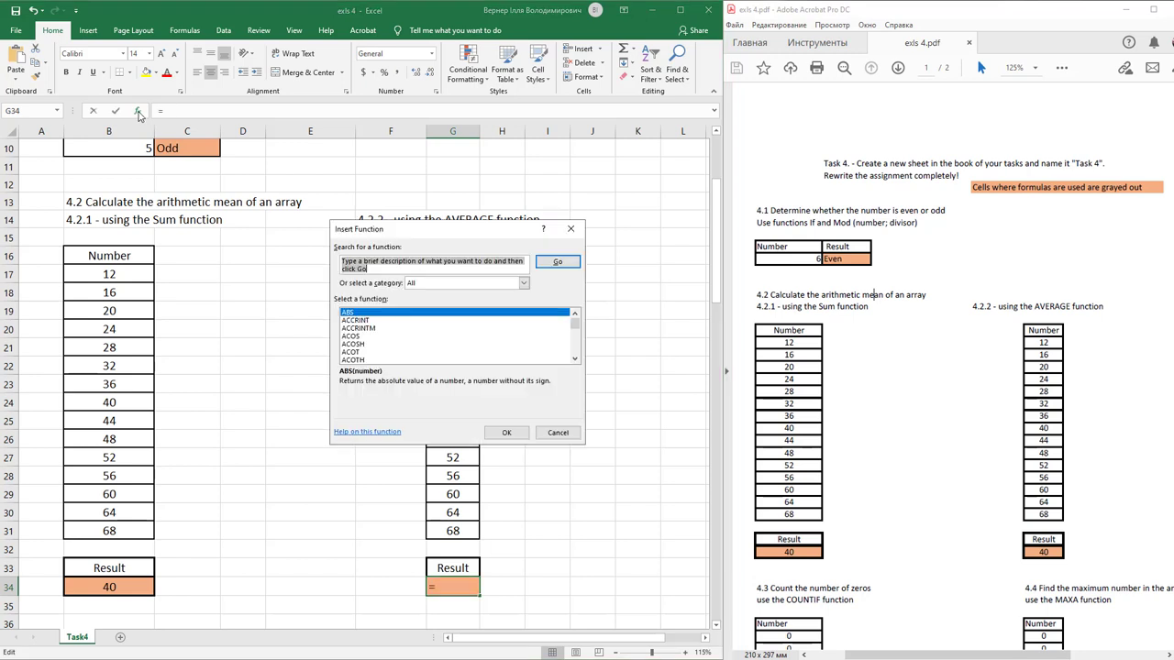
left_click_drag(451, 239, 521, 257)
left_click(511, 370)
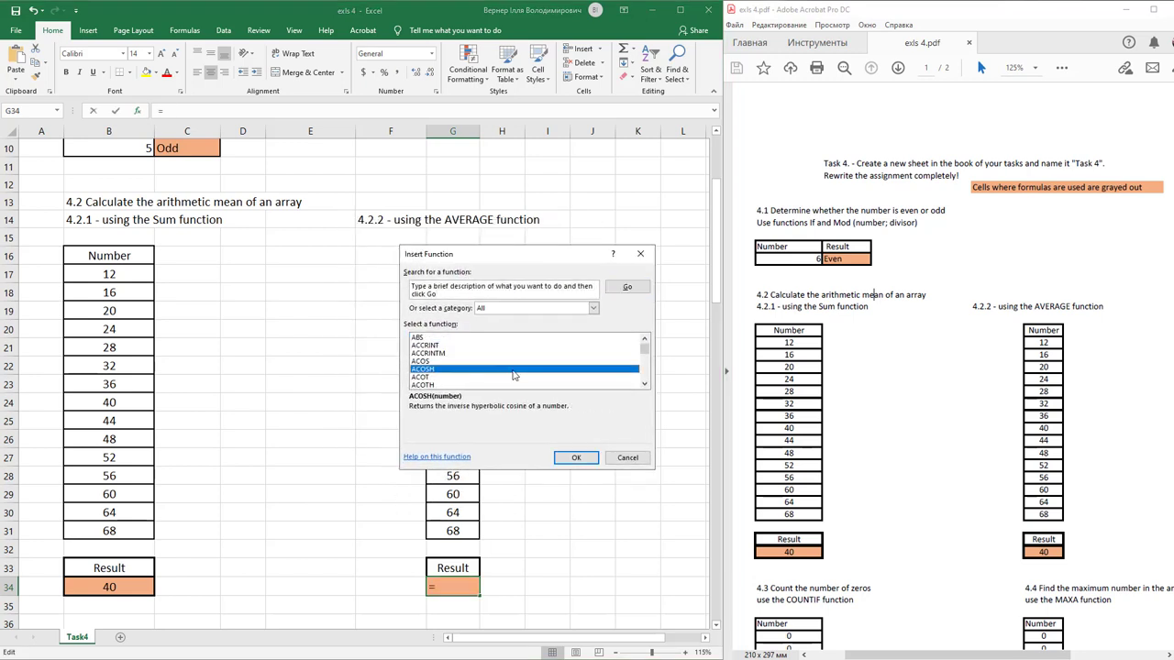
type("av")
key("Down")
left_click(576, 458)
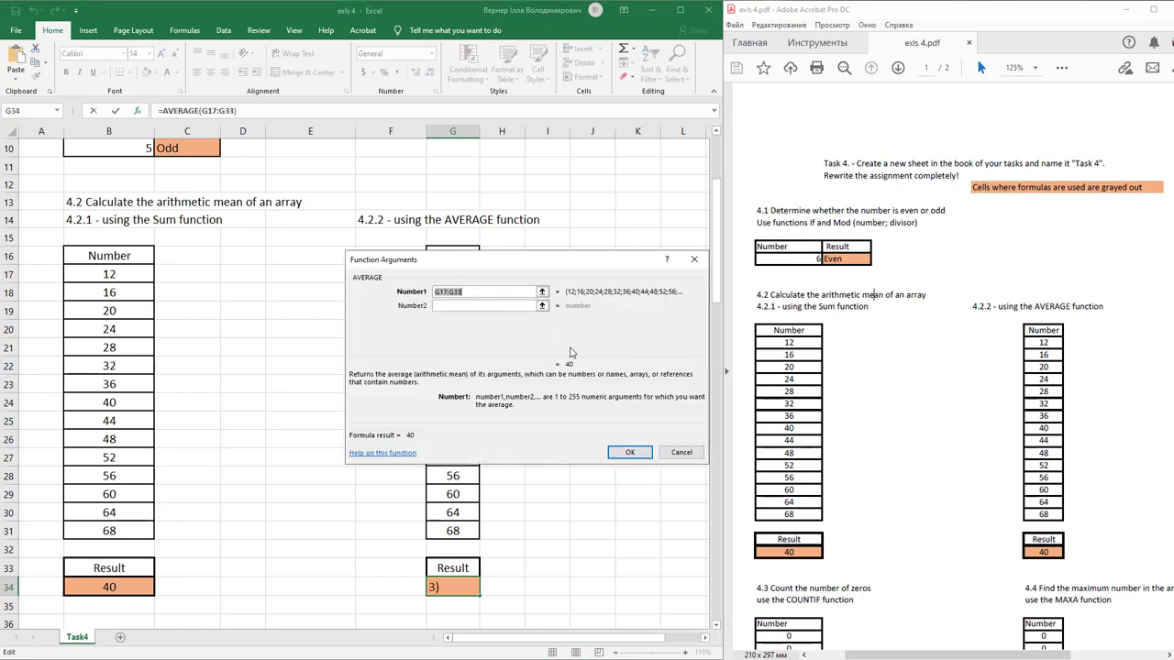
- Set the AVERAGE function's range to G17:G31 and accept the formula
left_click_drag(541, 256, 269, 240)
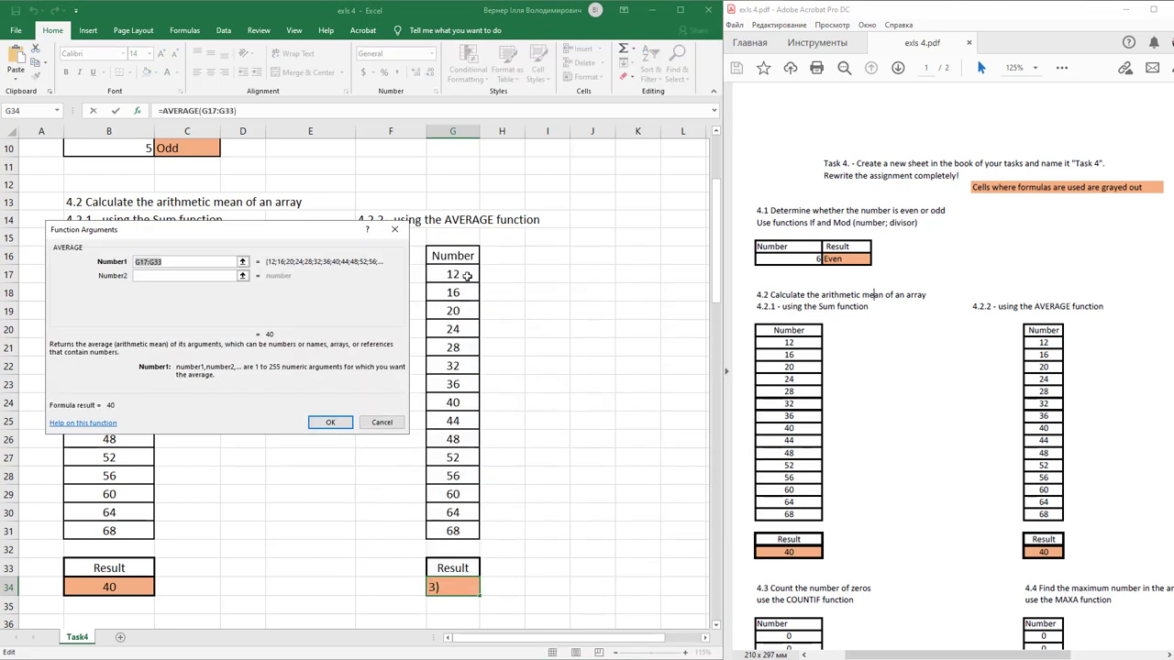
left_click_drag(464, 277, 456, 530)
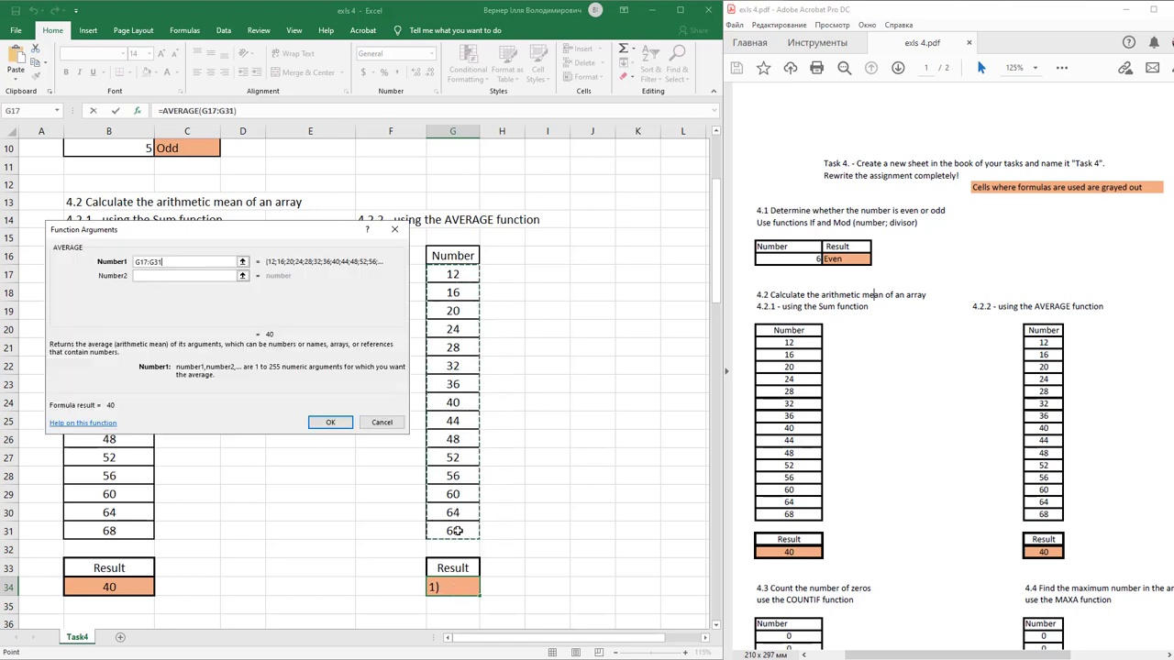
left_click(322, 424)
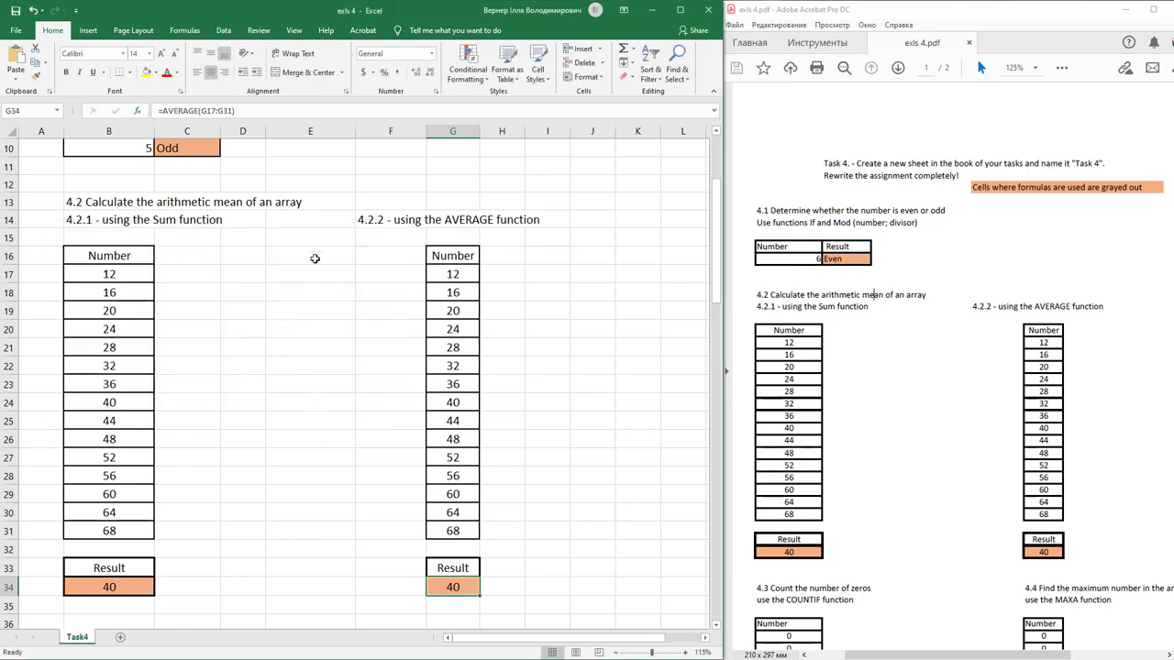
- Compare the arithmetic mean formulas in result cells B34 and G34
left_click(141, 585)
left_click(451, 587)
left_click(116, 584)
- Insert the COUNTIF function into the task 4.3 result cell B58 from the list of all functions
scroll(269, 235, "down", 9)
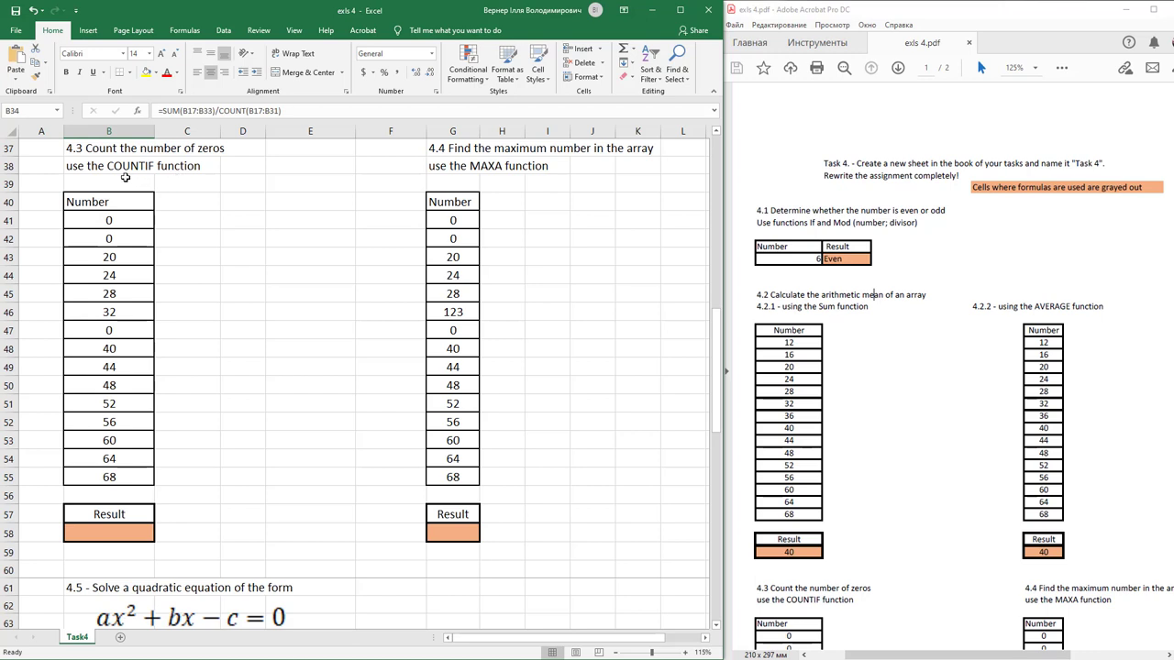
left_click(114, 531)
left_click(138, 111)
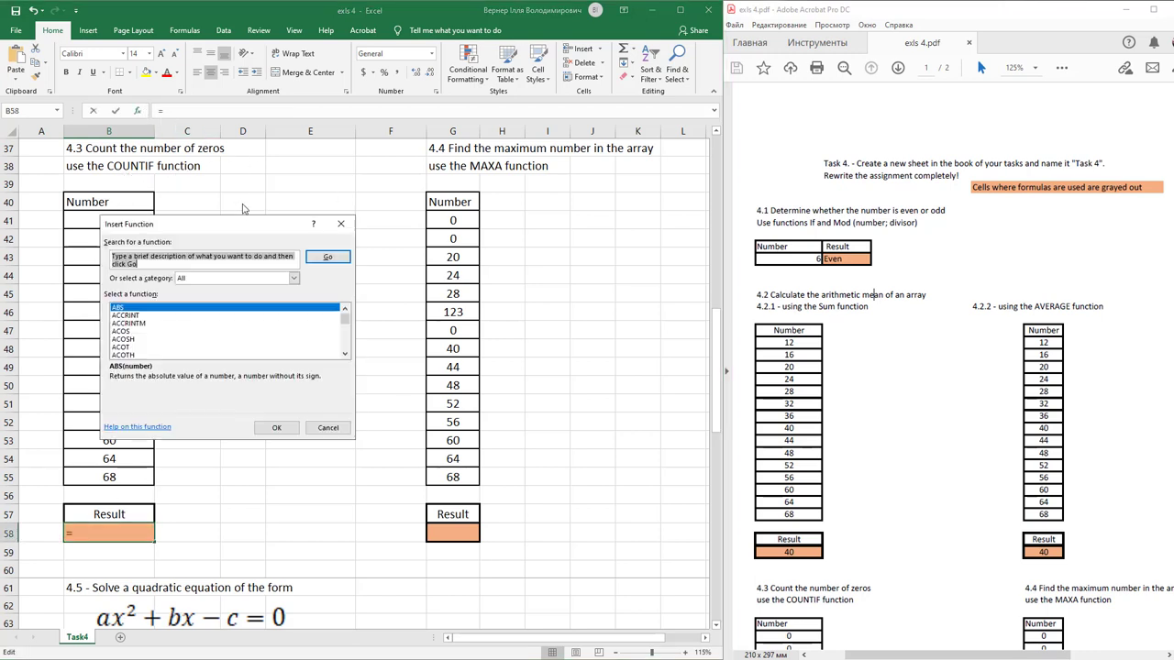
left_click_drag(261, 224, 427, 241)
left_click(332, 349)
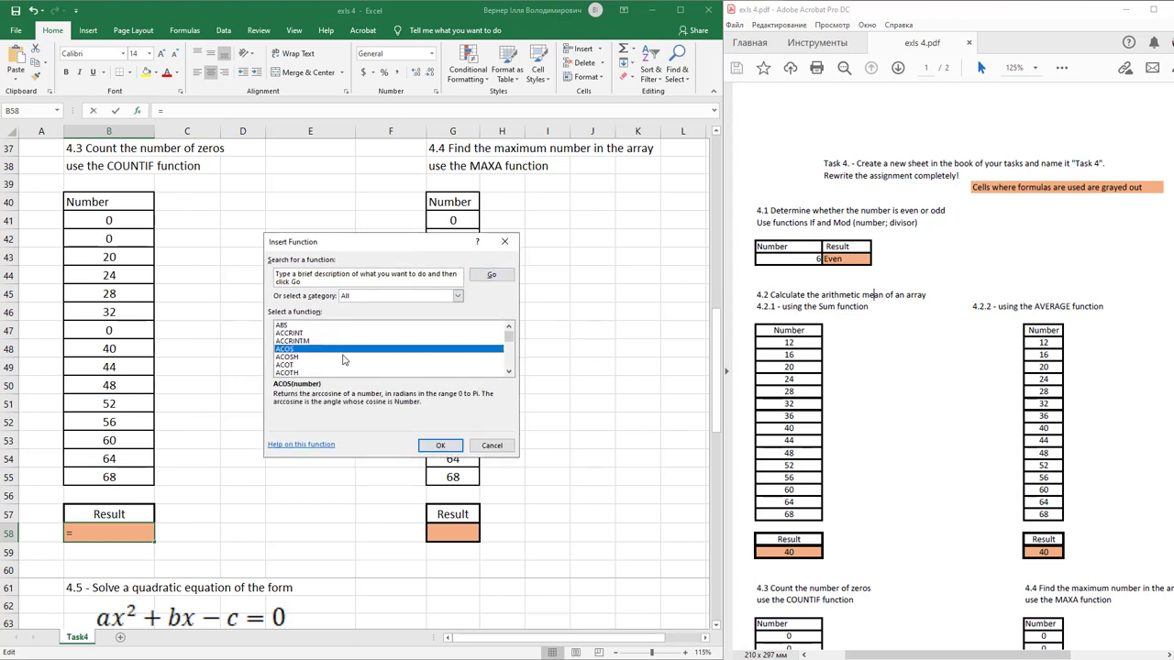
key("c")
key("o")
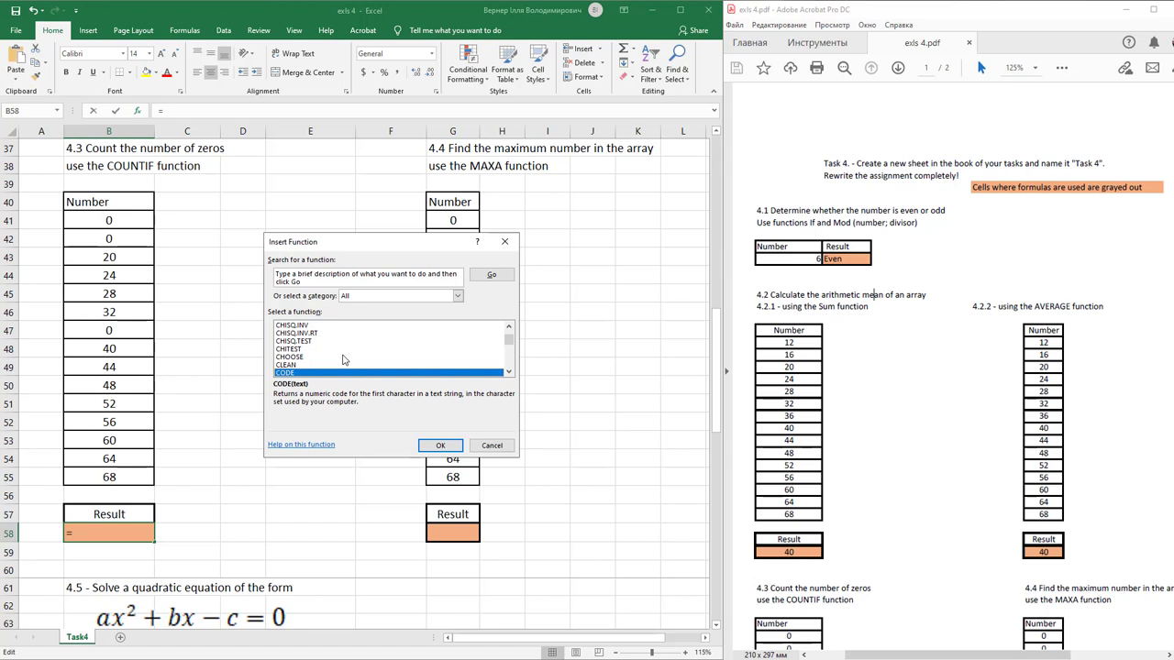
key("Down")
key("Down")
key("Down")
key("Down")
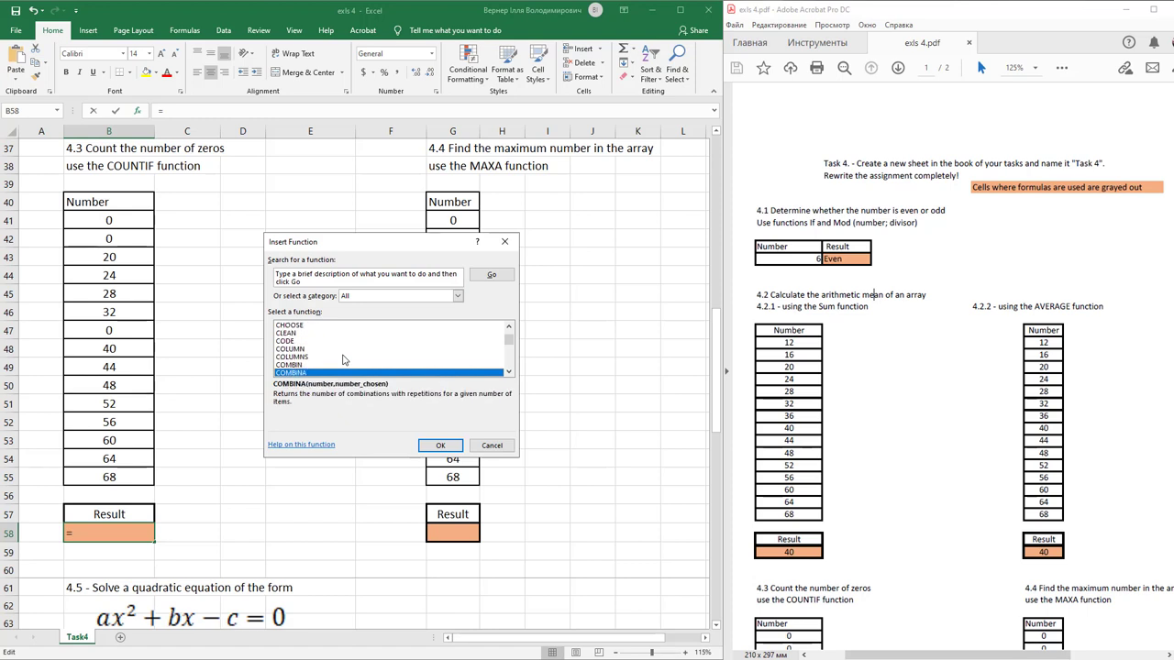
key("Down")
key("Down")
key("Down")
key("Down")
key("Down")
key("Down")
key("Down")
key("Down")
key("Down")
key("Down")
key("Down")
key("Down")
key("Down")
key("Down")
key("Down")
key("Down")
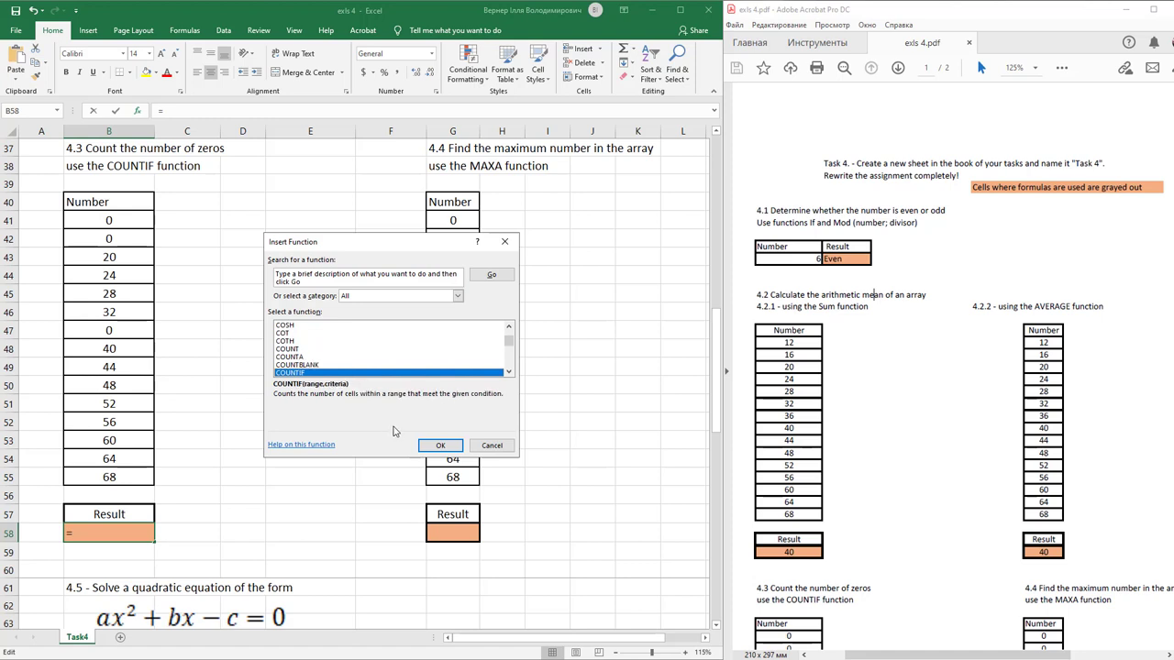
left_click(433, 444)
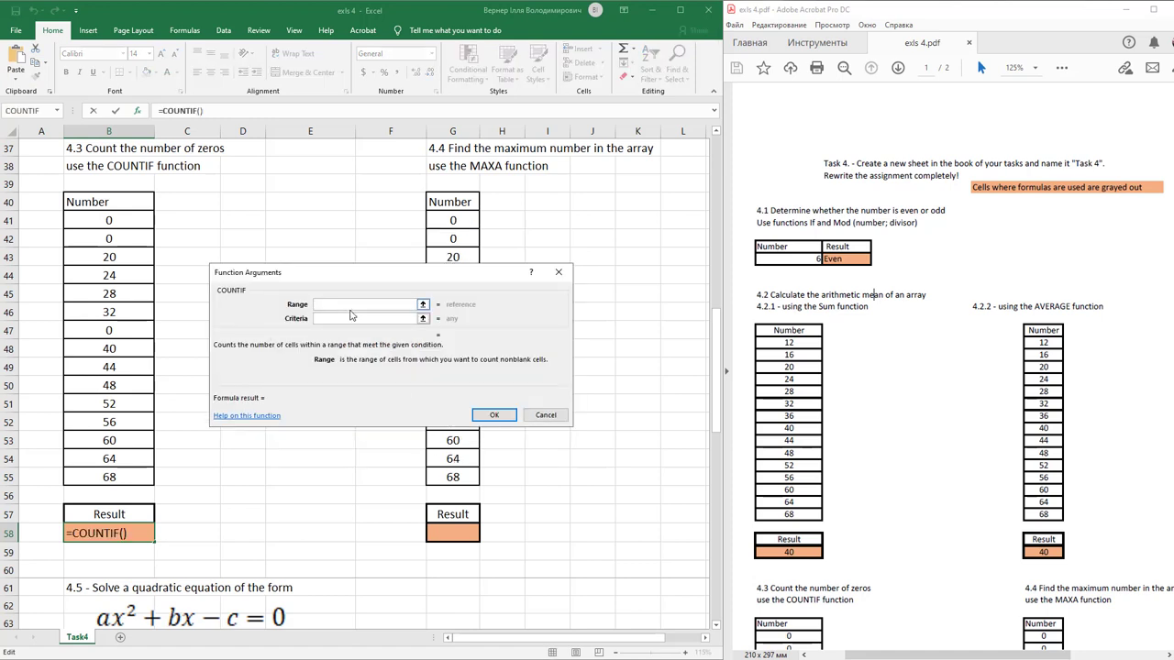
- Set COUNTIF's range to B41:B55 and its criteria to 0, and accept the formula
left_click_drag(127, 224, 128, 479)
left_click(383, 319)
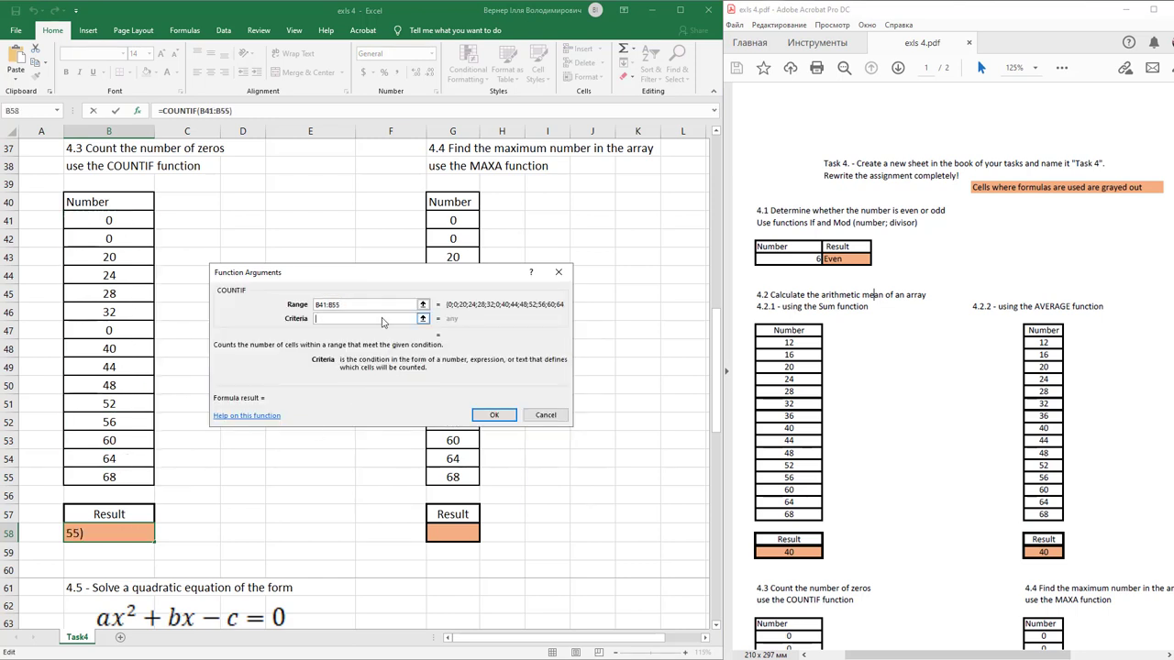
type("0")
left_click(495, 415)
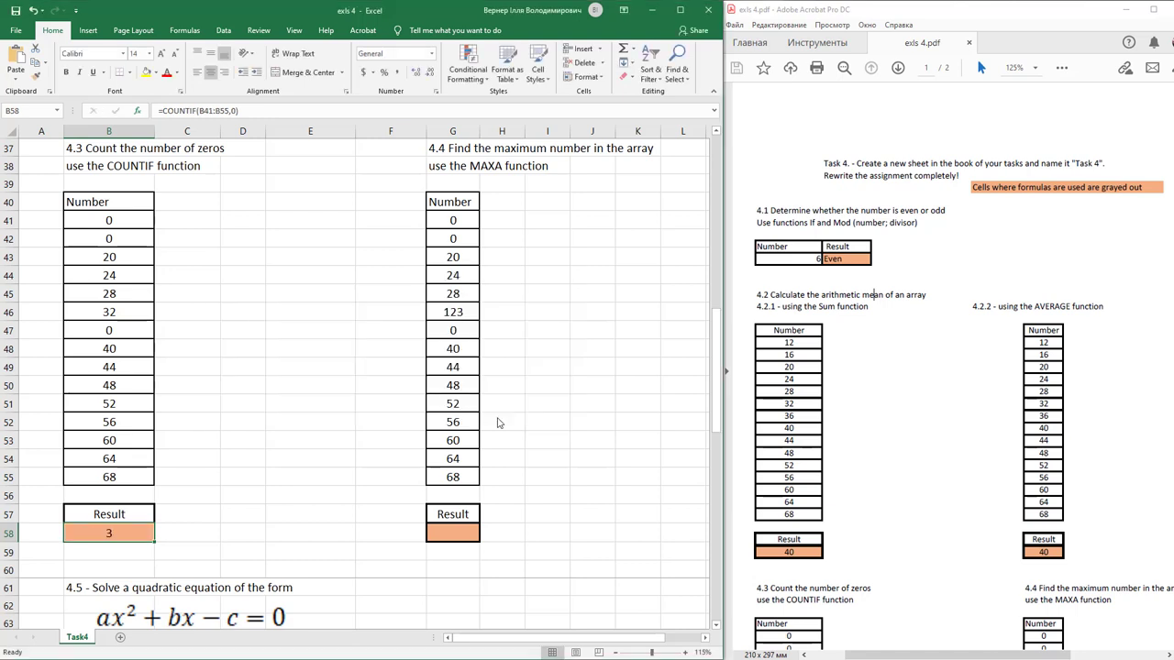
- Insert the MAXA function into the task 4.4 result cell G58 from the list of all functions
left_click(499, 184)
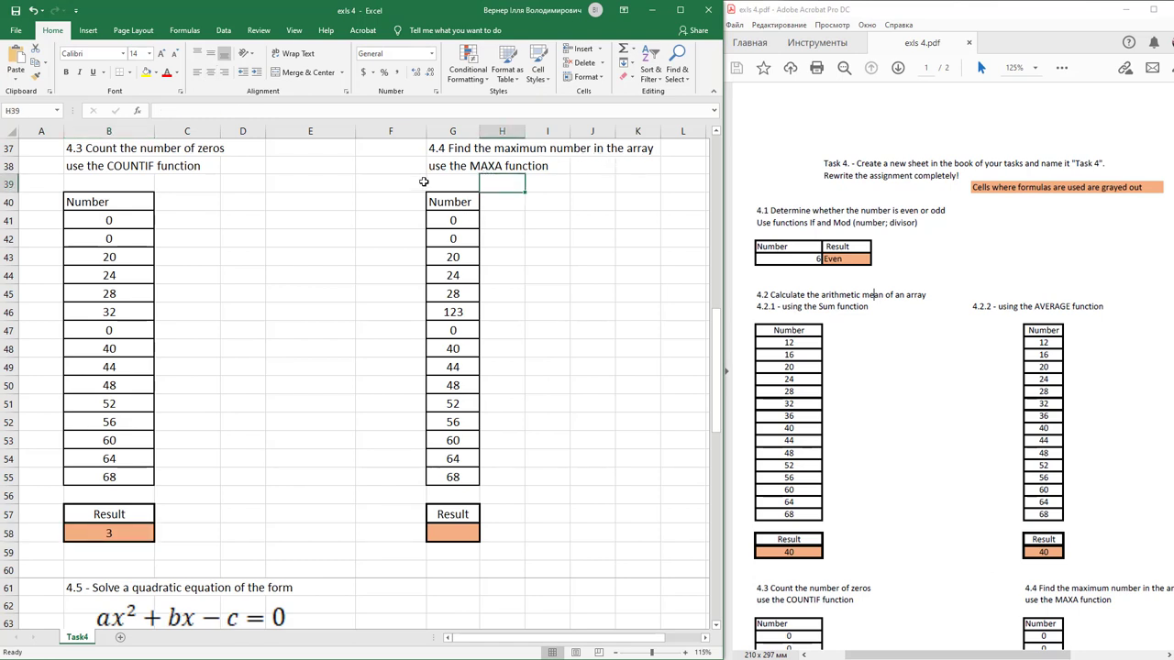
left_click(455, 532)
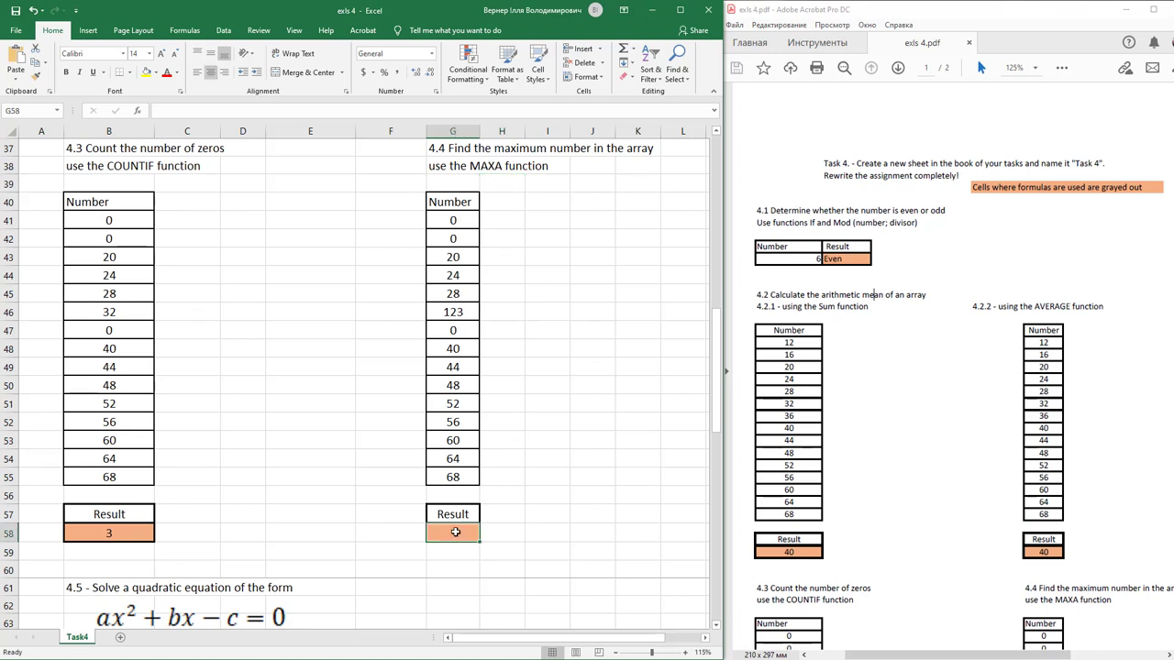
left_click(143, 112)
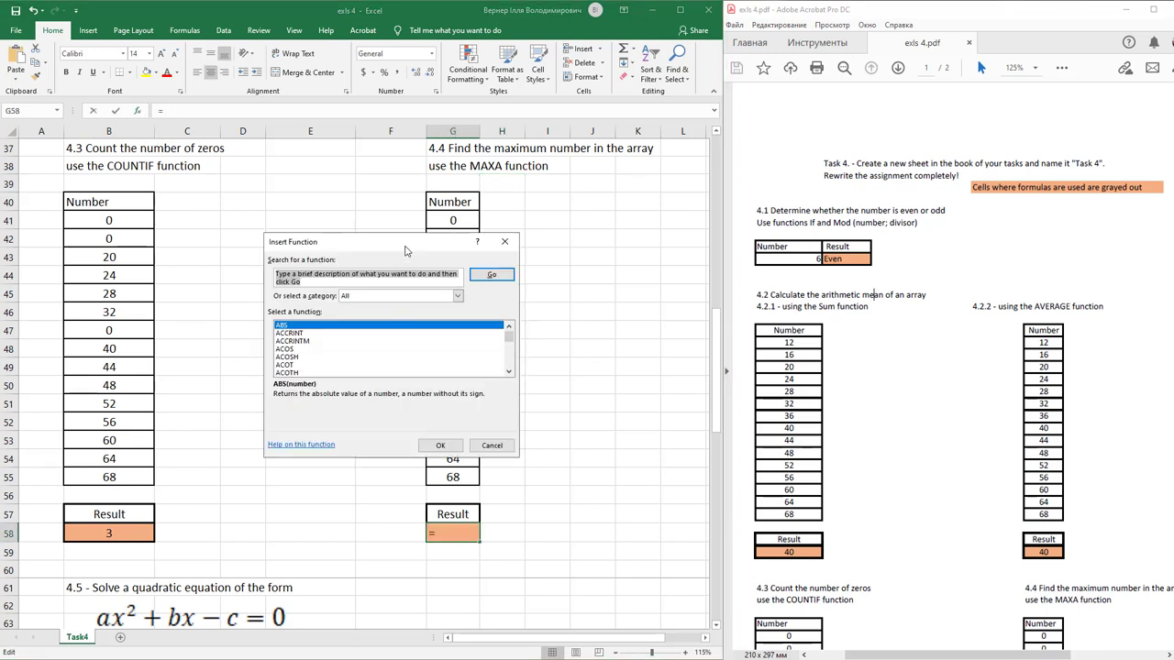
left_click_drag(407, 244, 278, 241)
left_click(269, 356)
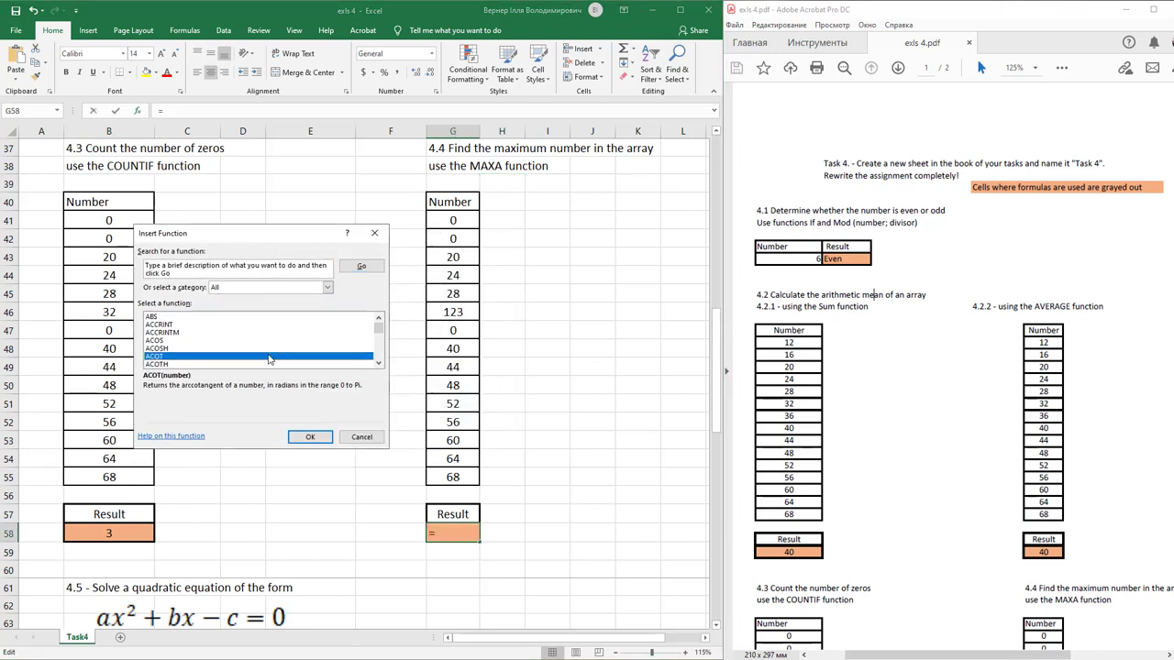
type("maxa")
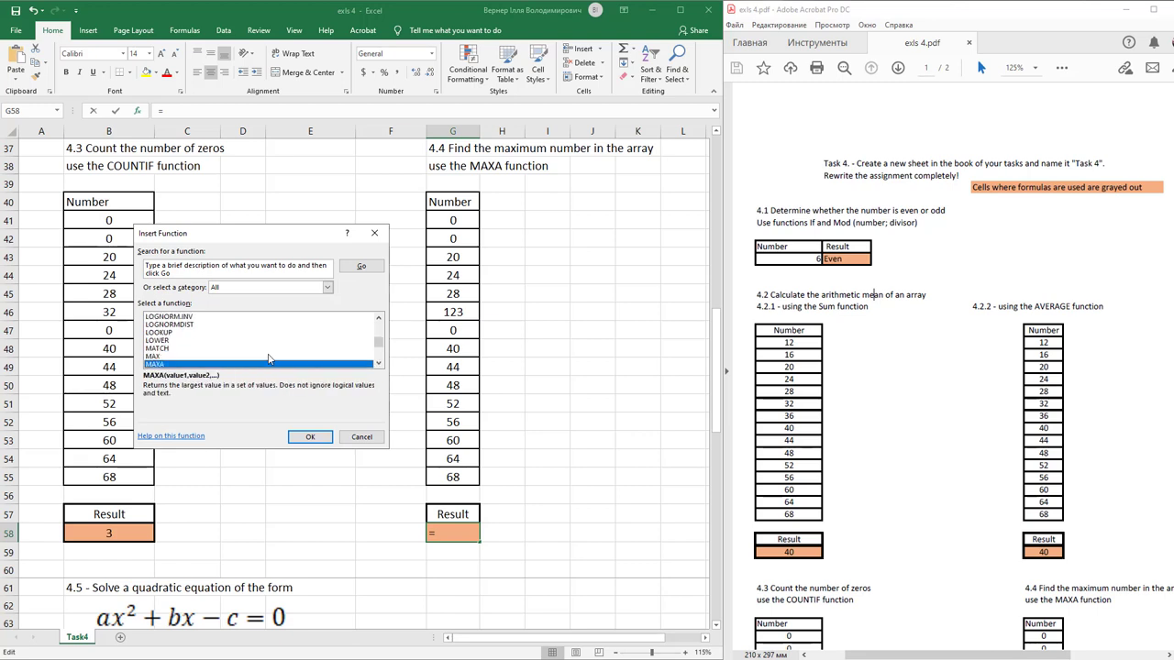
double_click(269, 359)
- Set the MAXA function's range to G41:G55 and accept the formula
left_click_drag(331, 240, 248, 242)
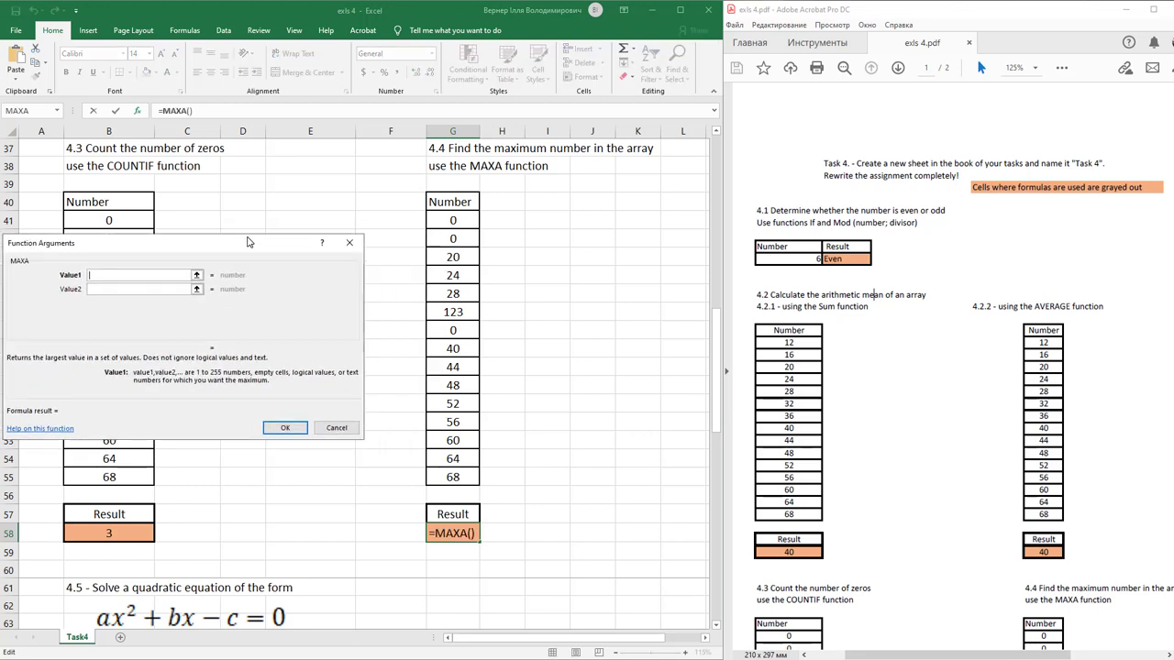
left_click_drag(453, 220, 453, 477)
left_click(292, 429)
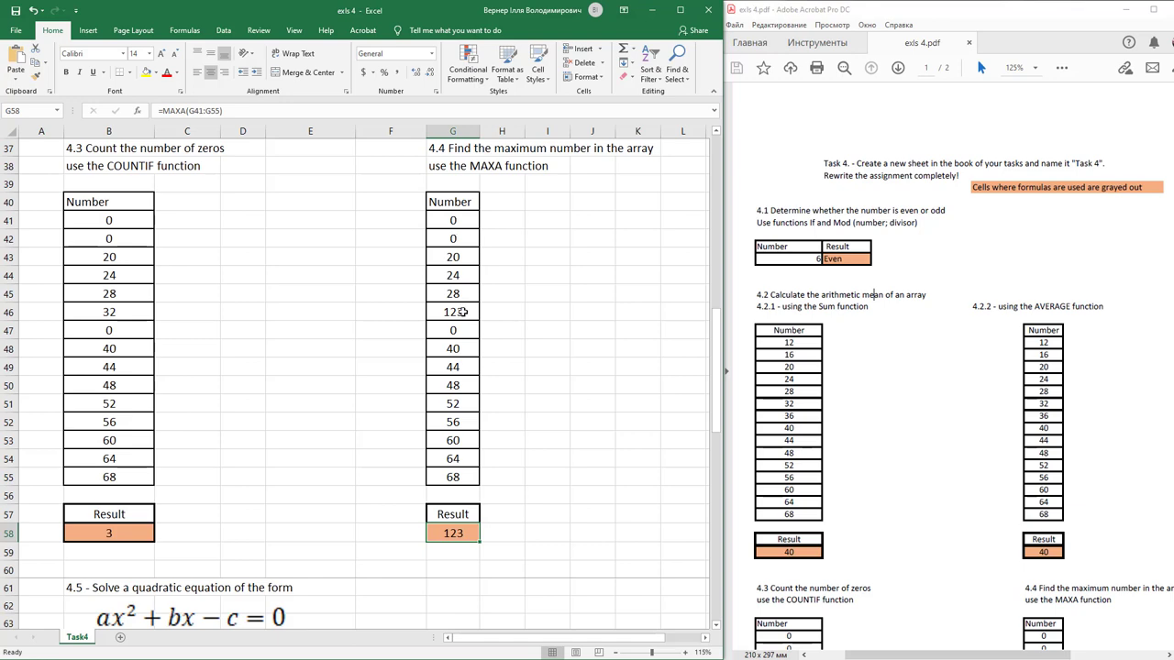
- Switch to Word, create a blank document and insert an empty equation for the task 4.5 quadratic formula
scroll(379, 315, "down", 6)
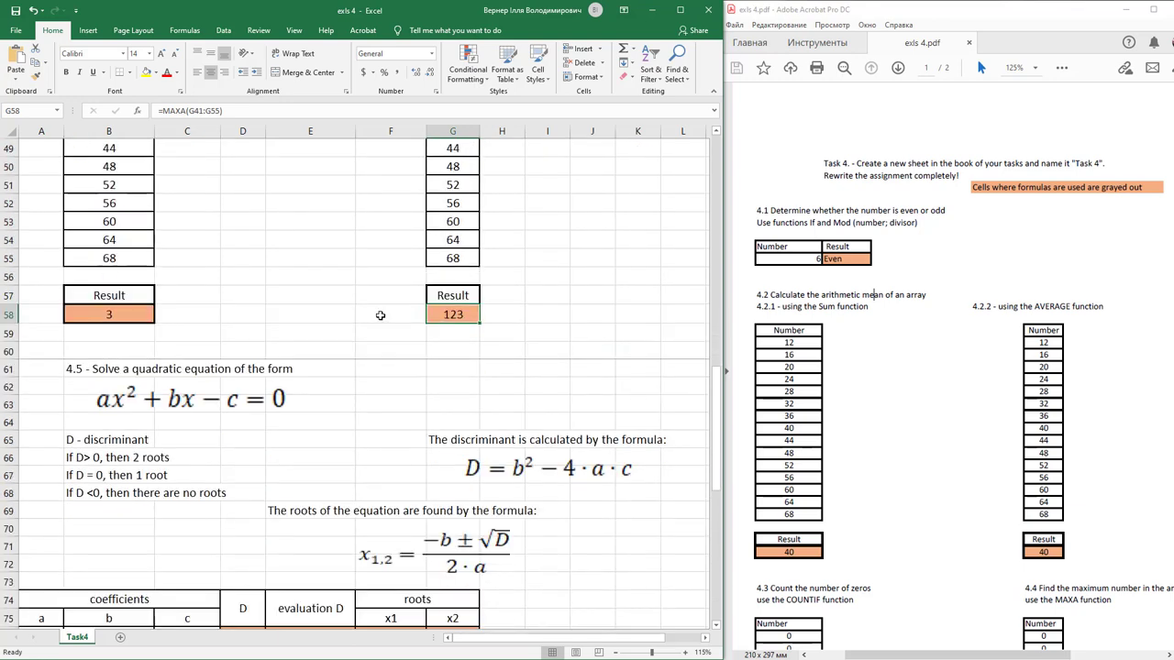
scroll(380, 315, "down", 1)
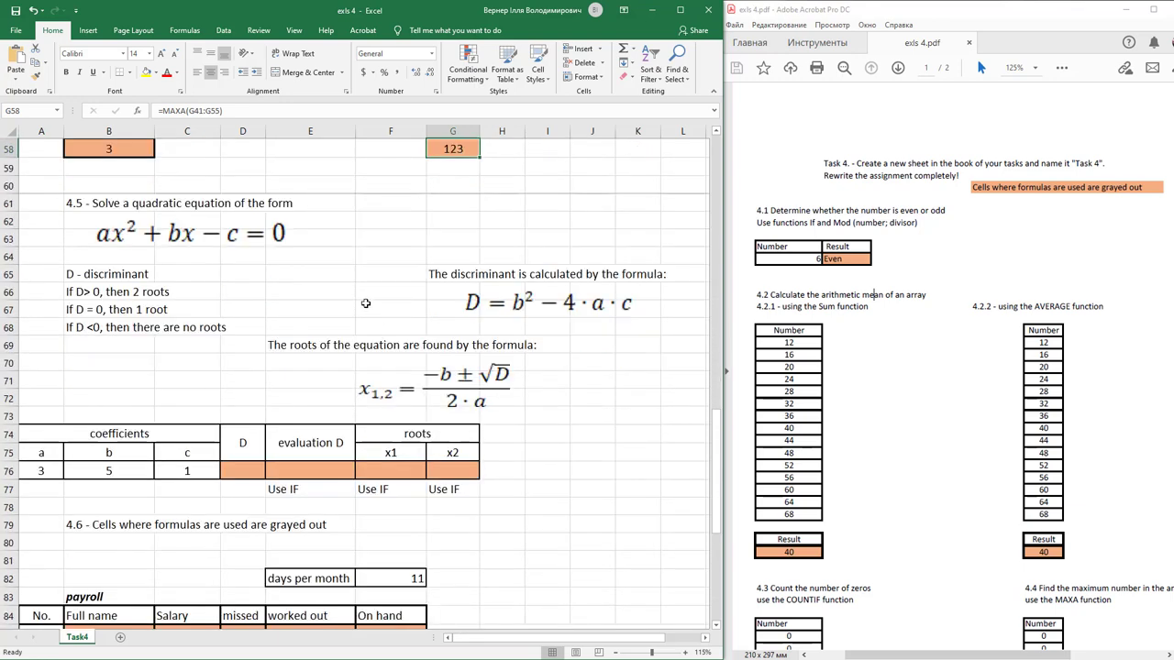
scroll(365, 302, "down", 1)
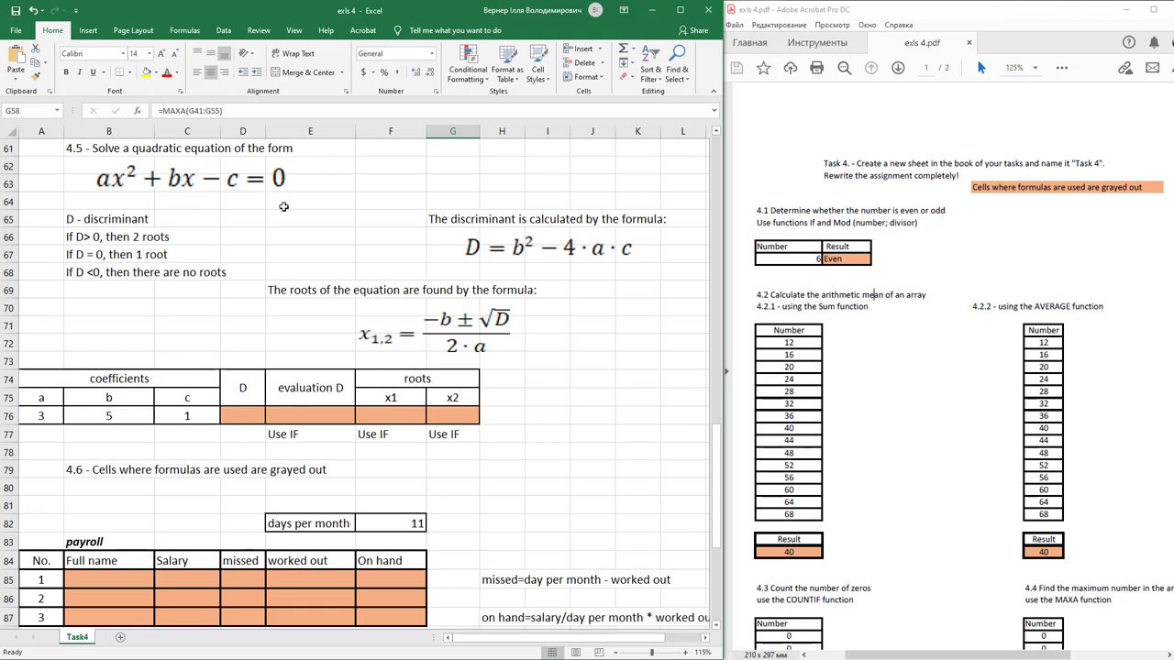
left_click(243, 187)
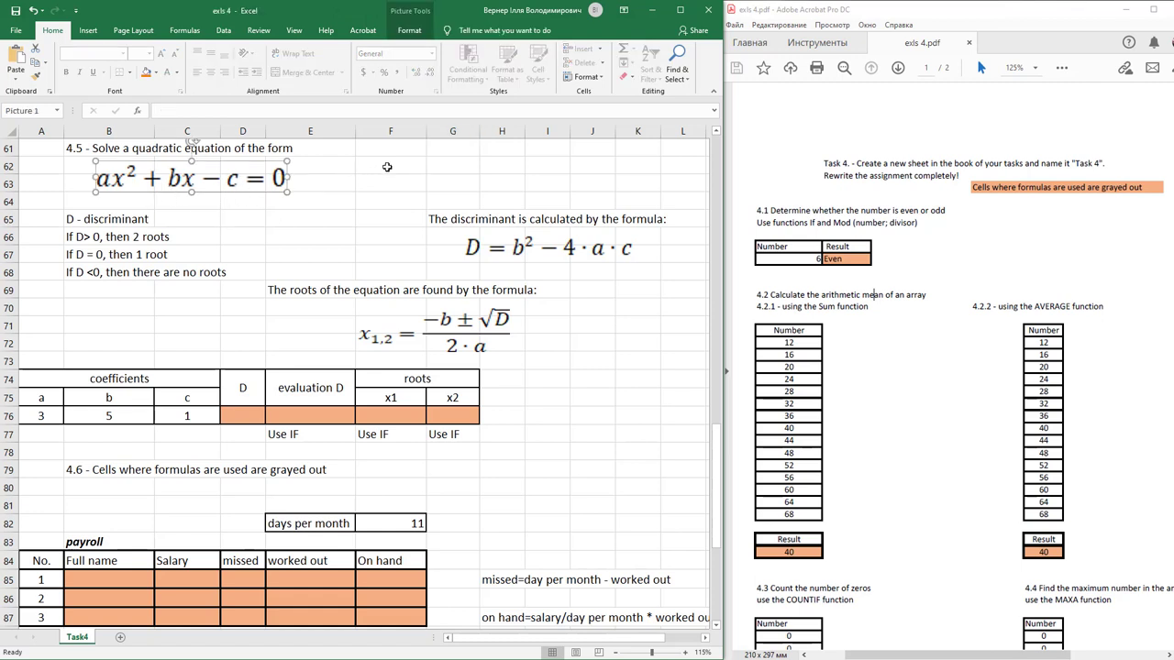
left_click(470, 181)
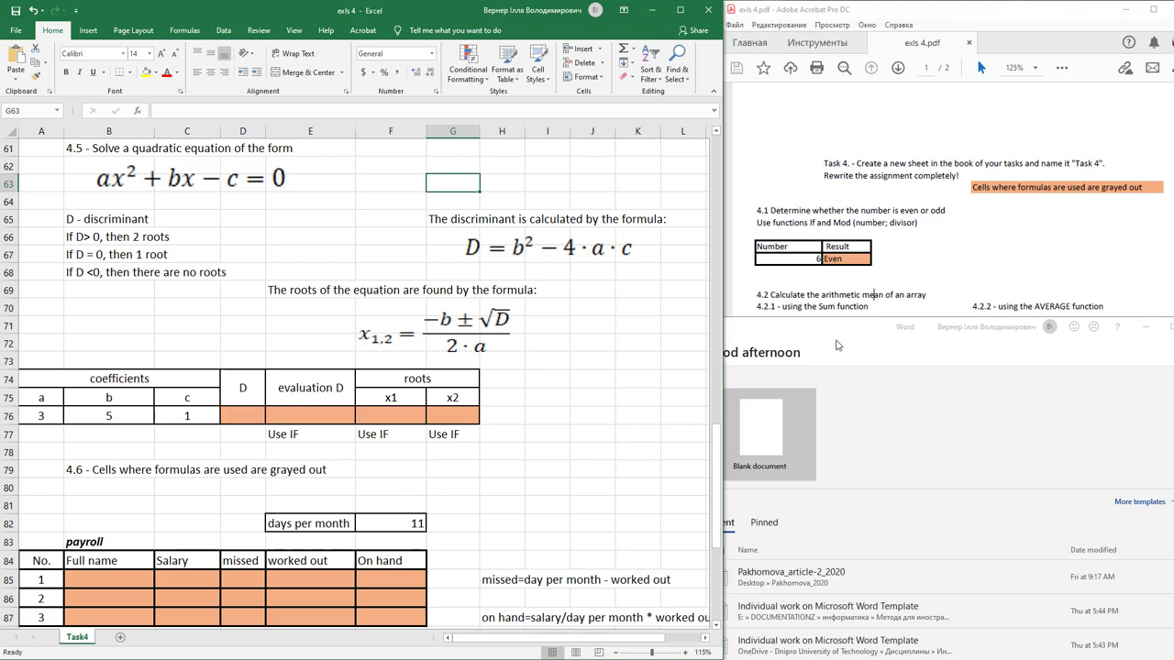
left_click(576, 222)
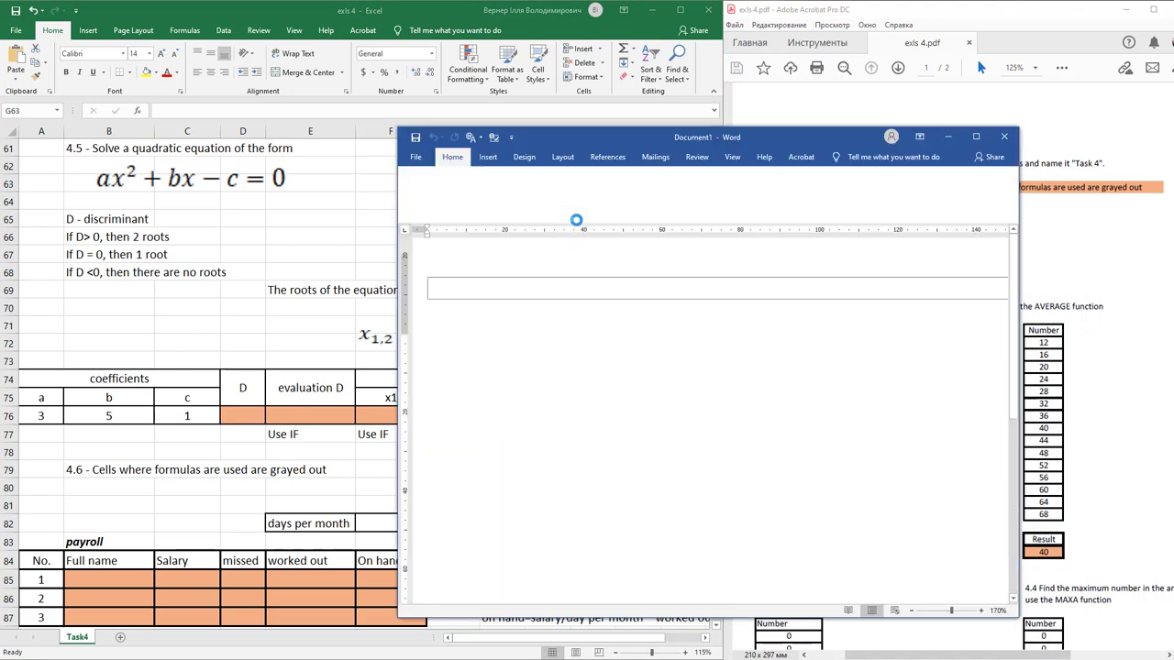
left_click(487, 158)
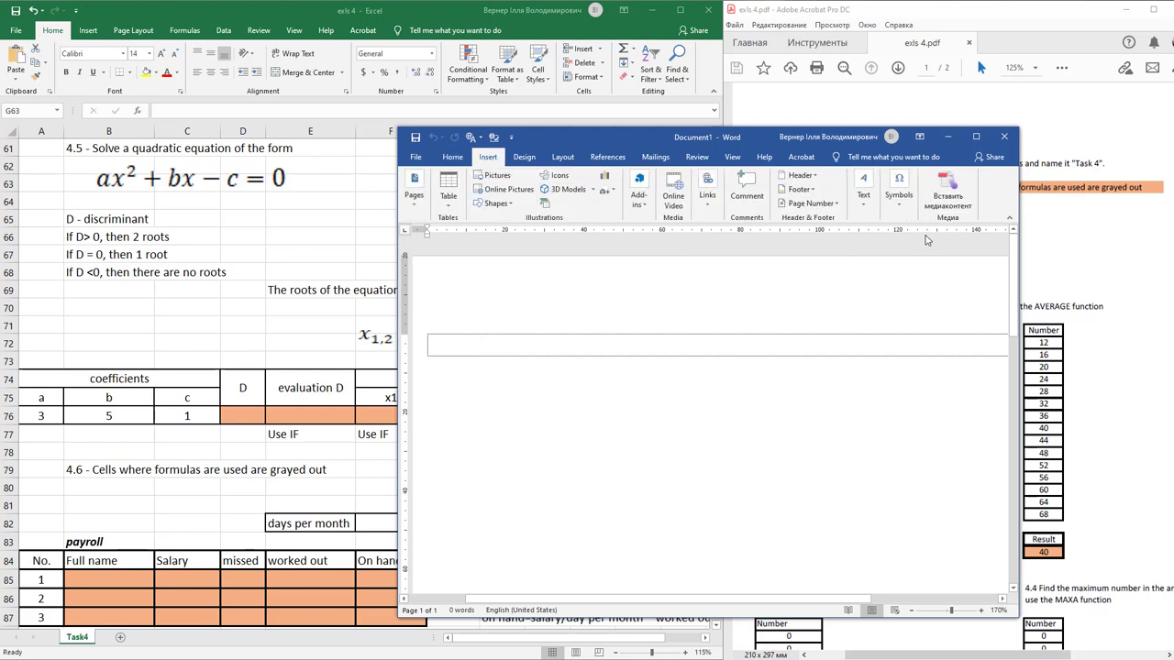
left_click(901, 212)
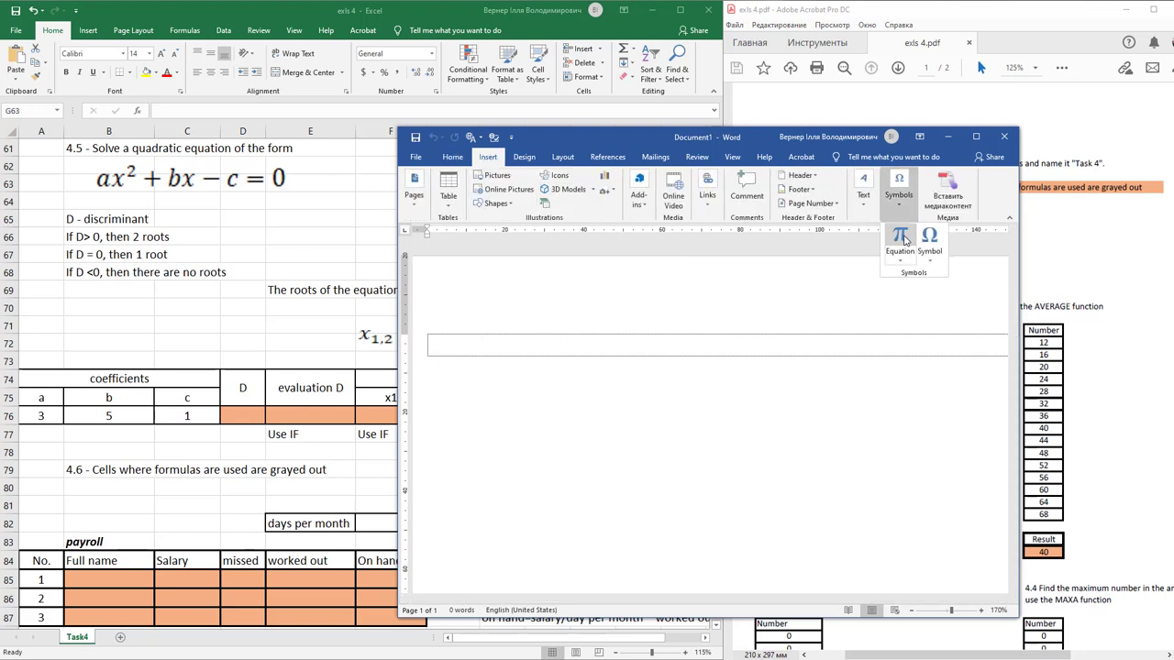
left_click(901, 240)
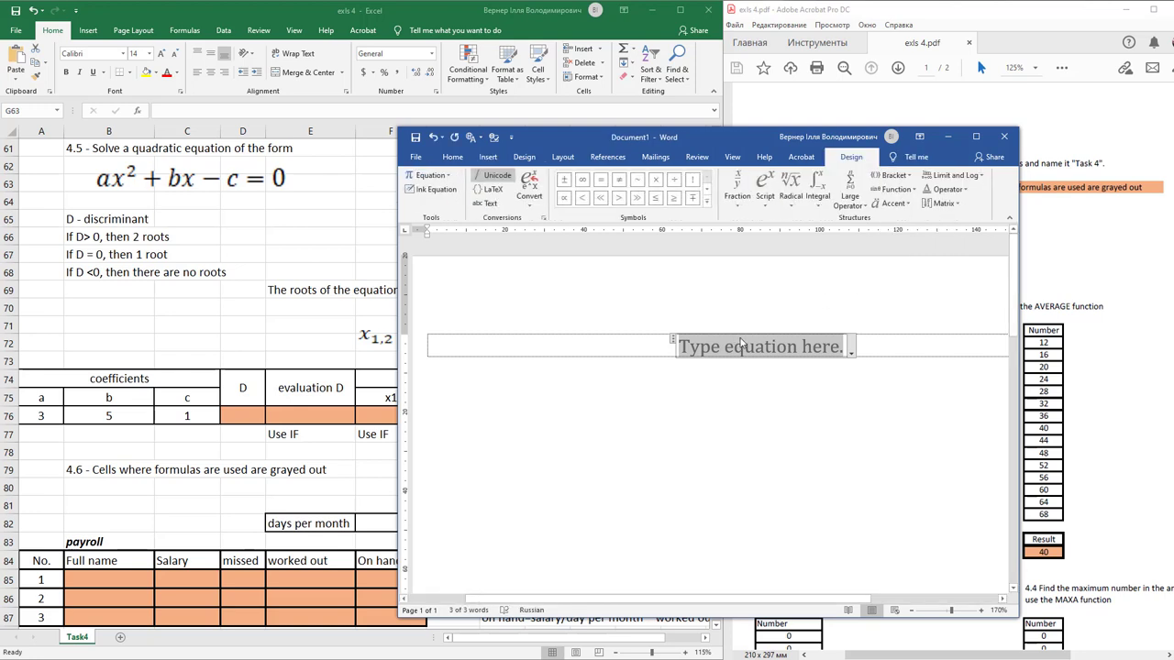
- Enter ax + bx + c = 0 in the new equation
type("ax ")
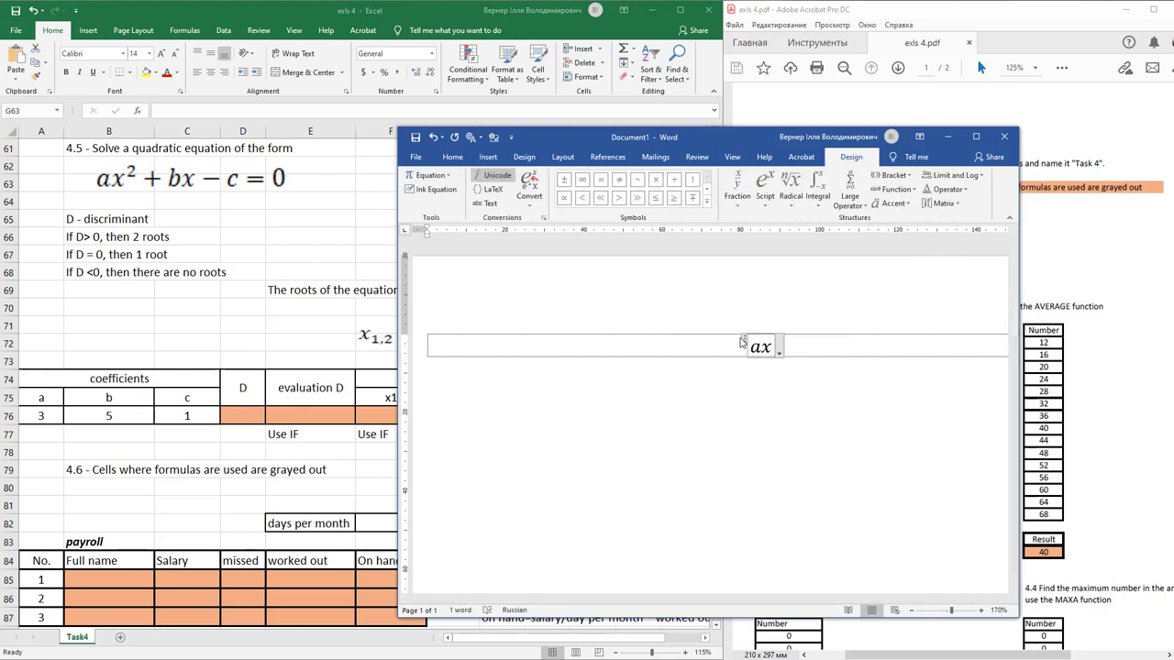
type("+ ba")
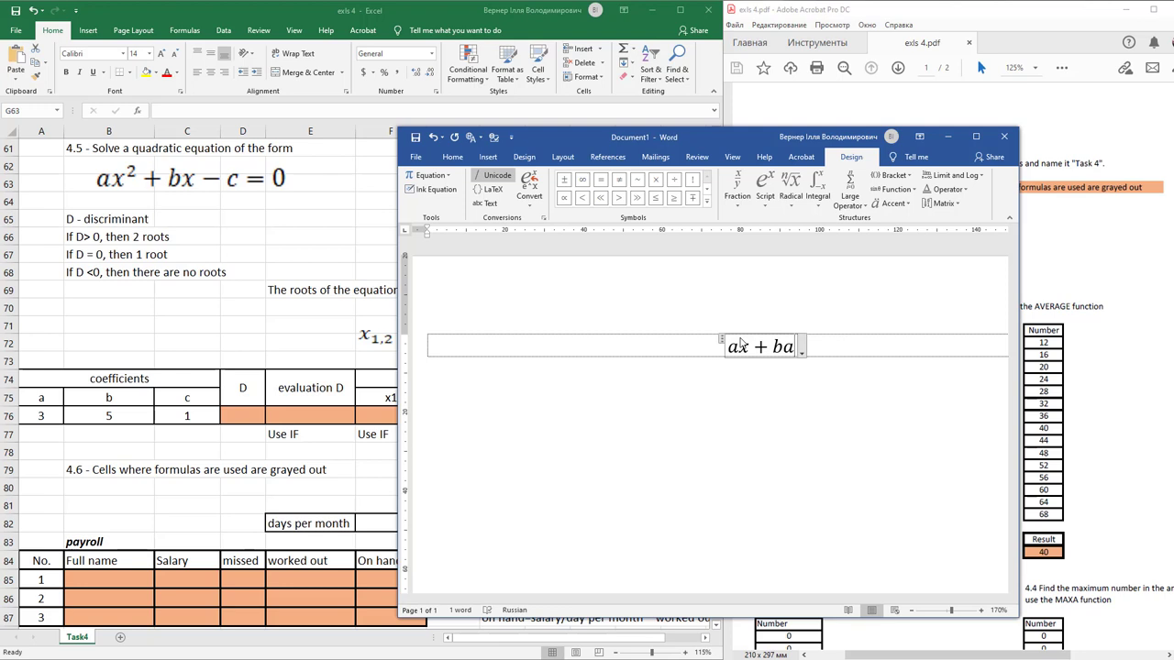
key("BackSpace")
type("x + c ")
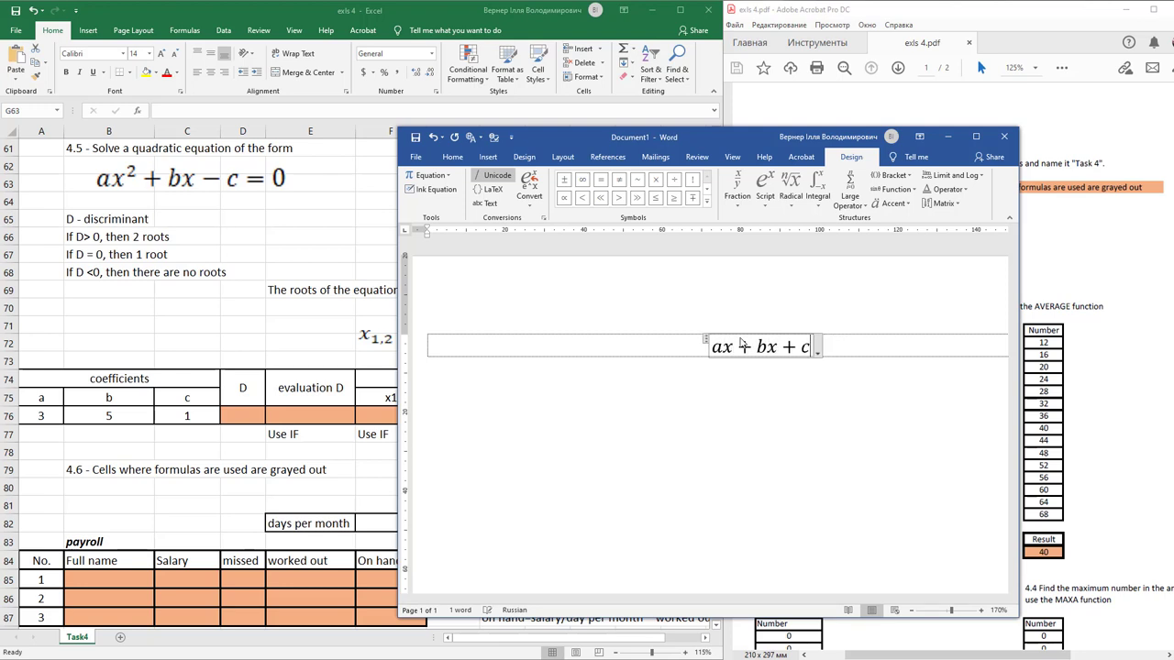
type("= 0")
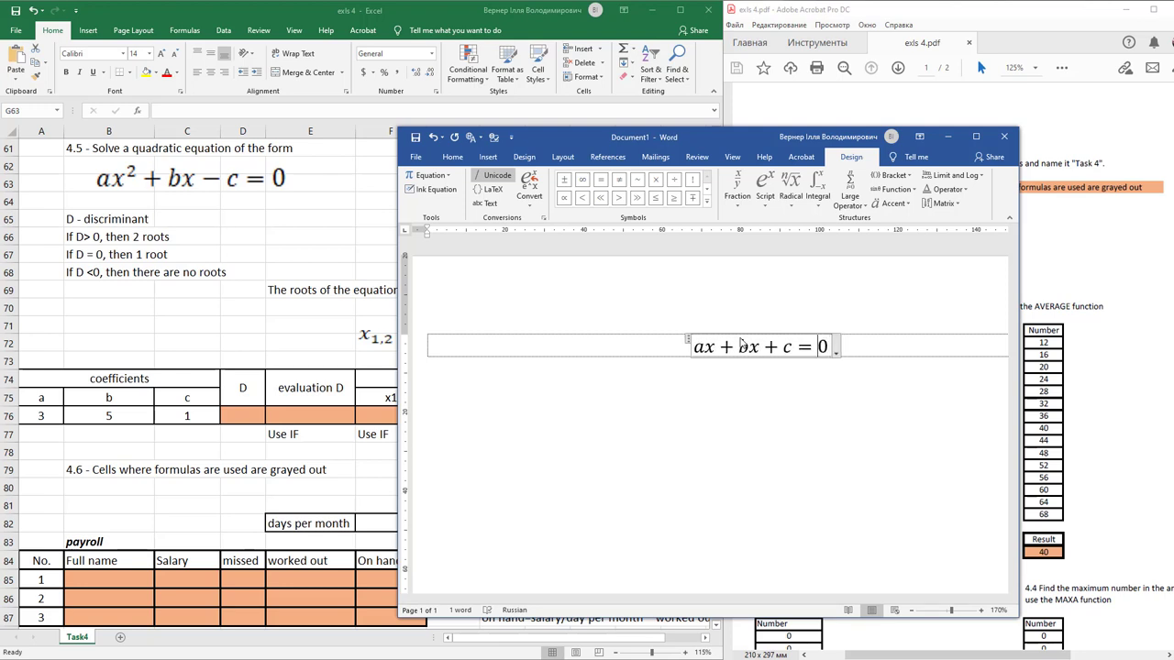
- Turn the first x of the equation into a superscript structure with the exponent 2
key("Right")
key("Home")
key("shift+Left")
left_click(845, 158)
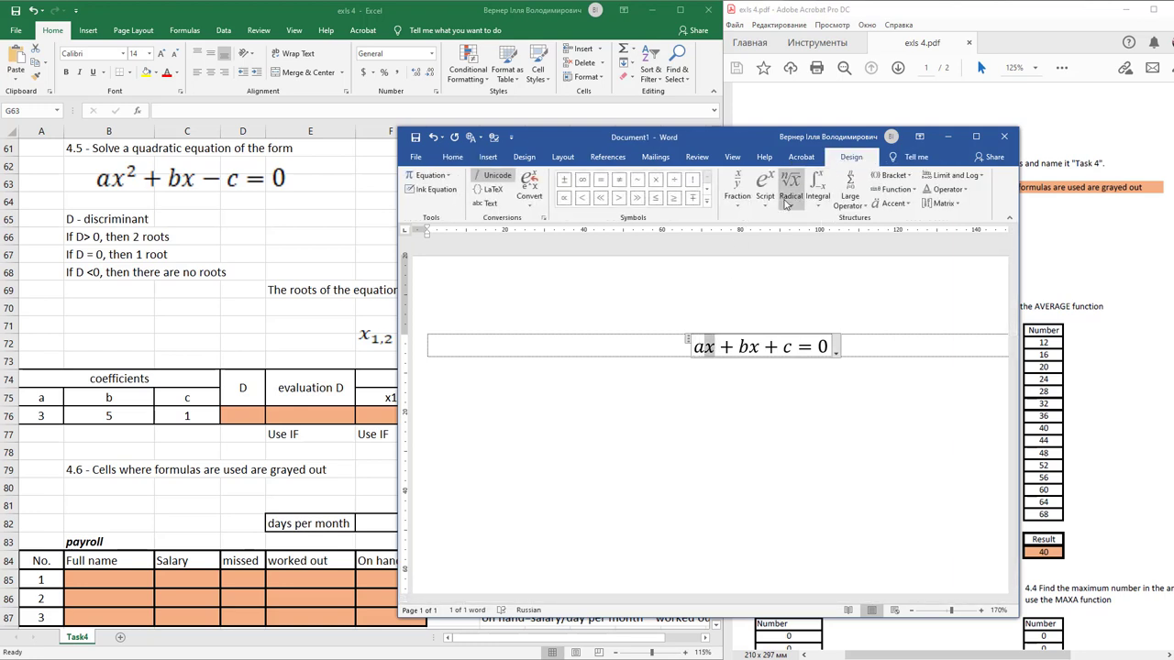
left_click(765, 188)
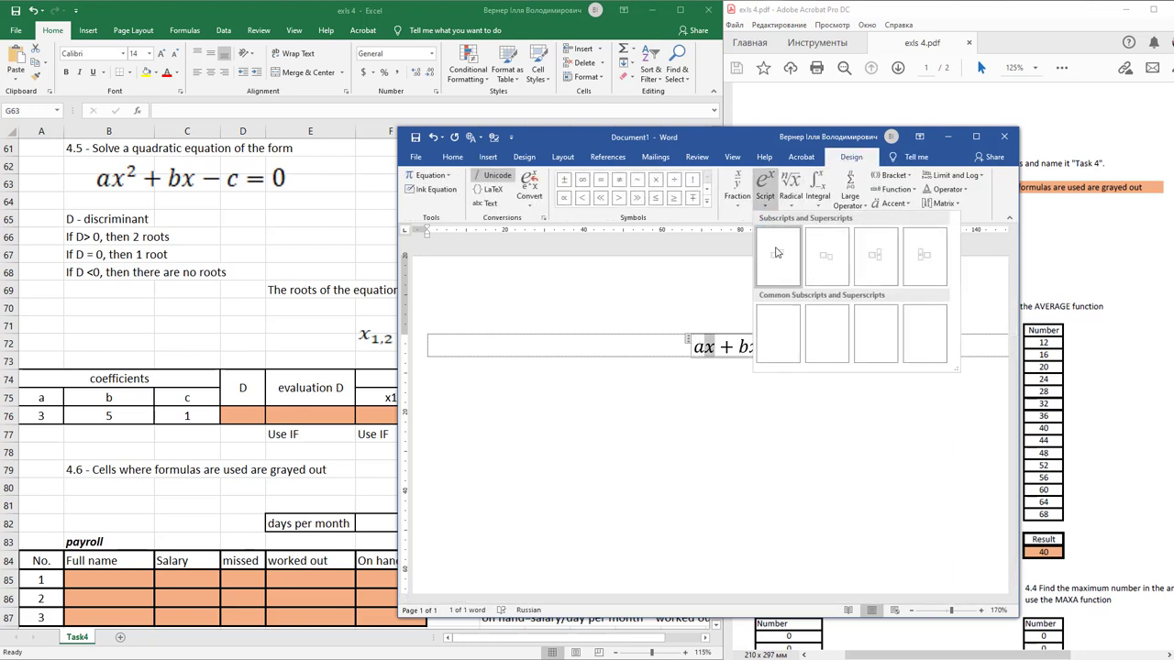
left_click(791, 257)
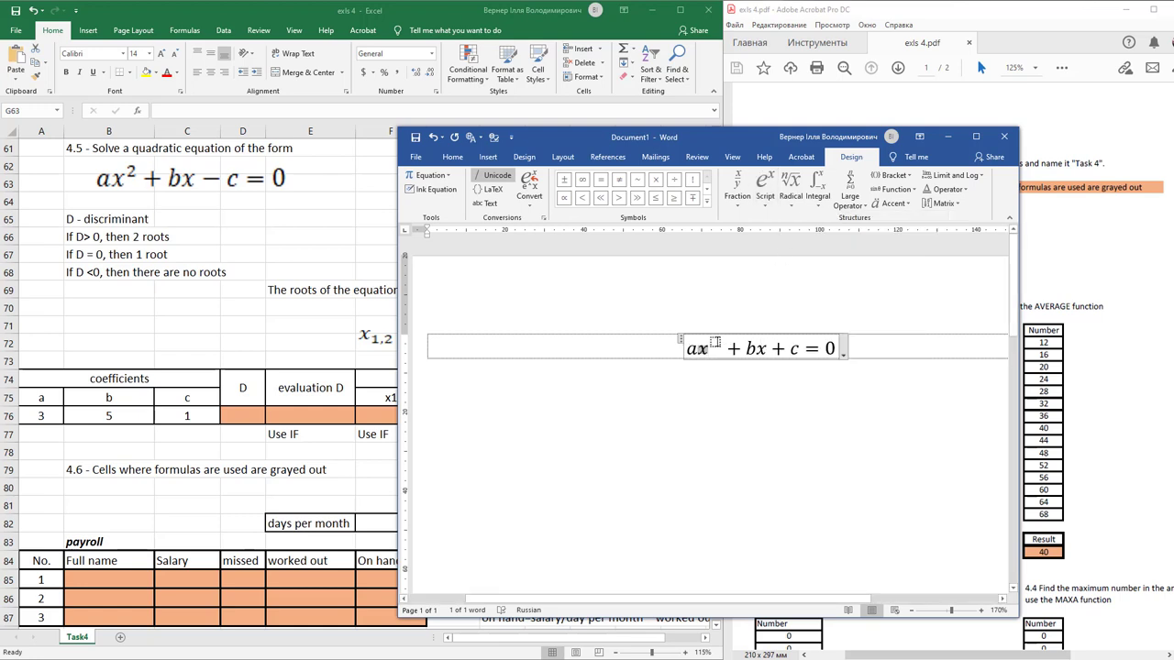
type("2")
- Set the font size of the whole ax² + bx + c = 0 equation to 18
left_click(409, 356)
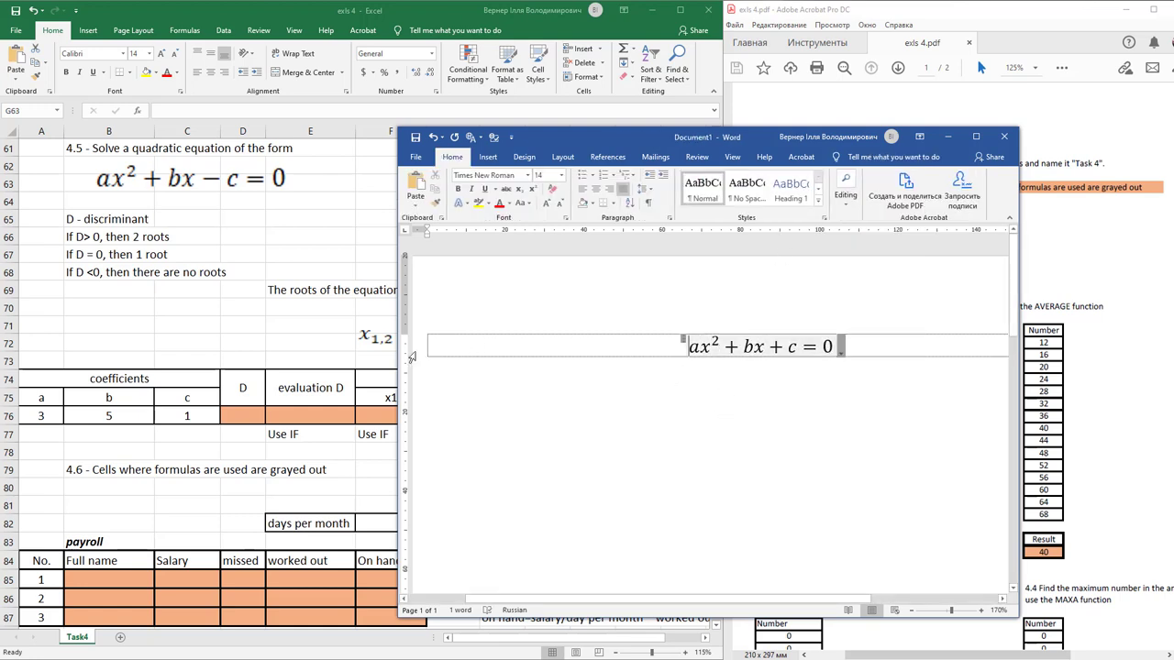
left_click(423, 345)
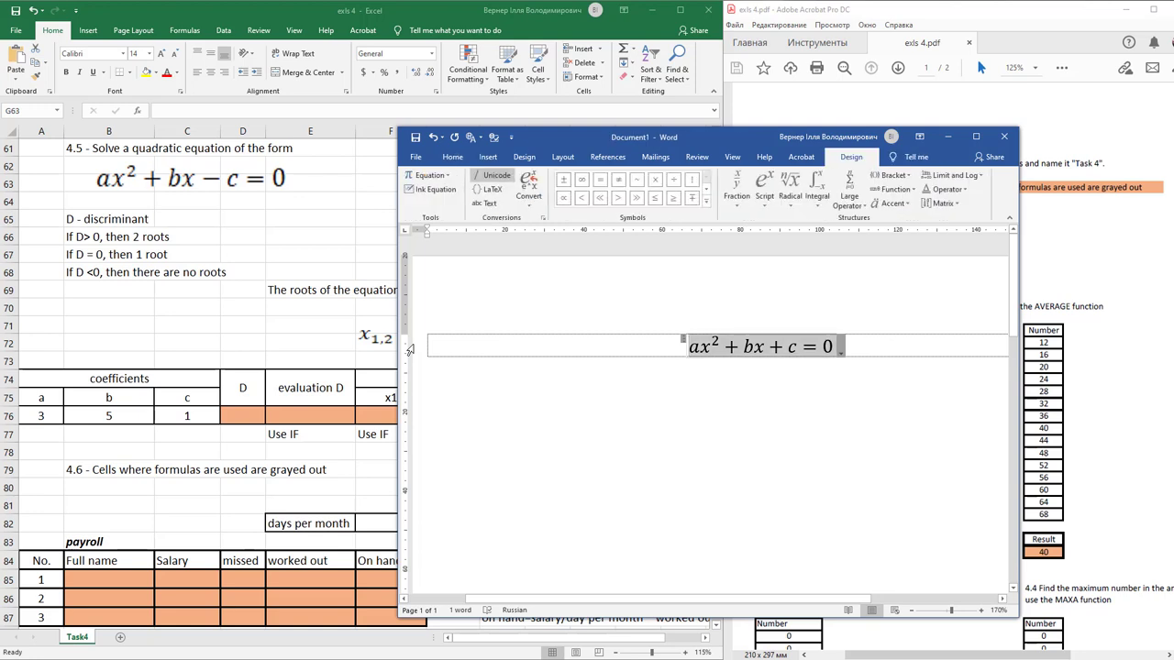
left_click(450, 159)
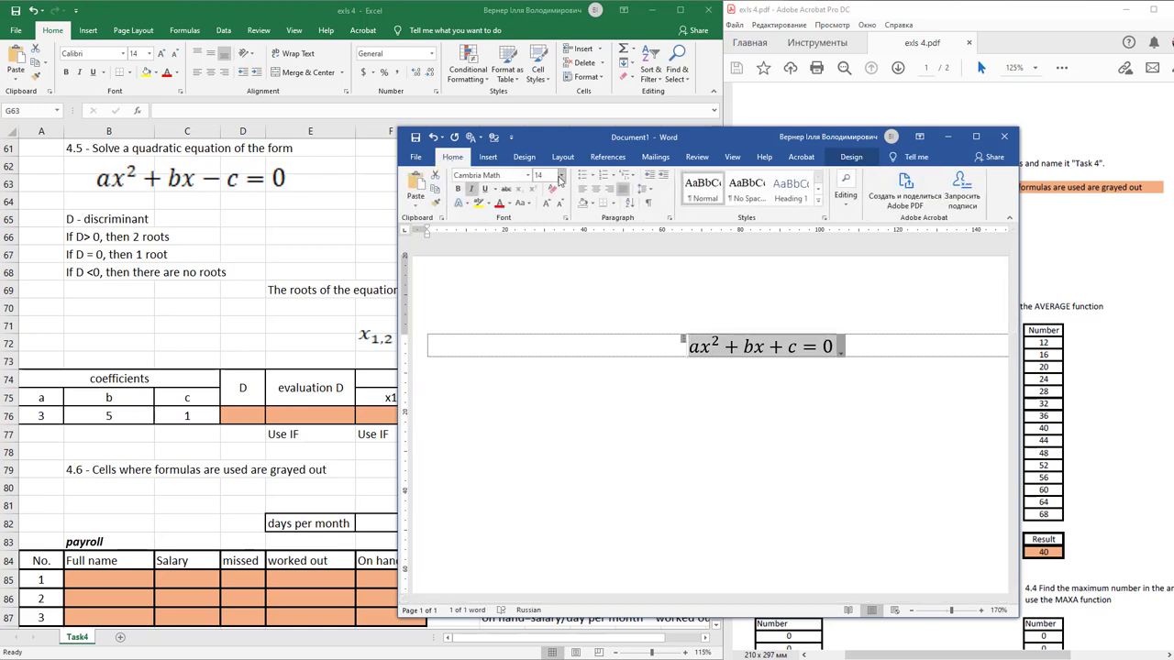
left_click(544, 278)
left_click(431, 348)
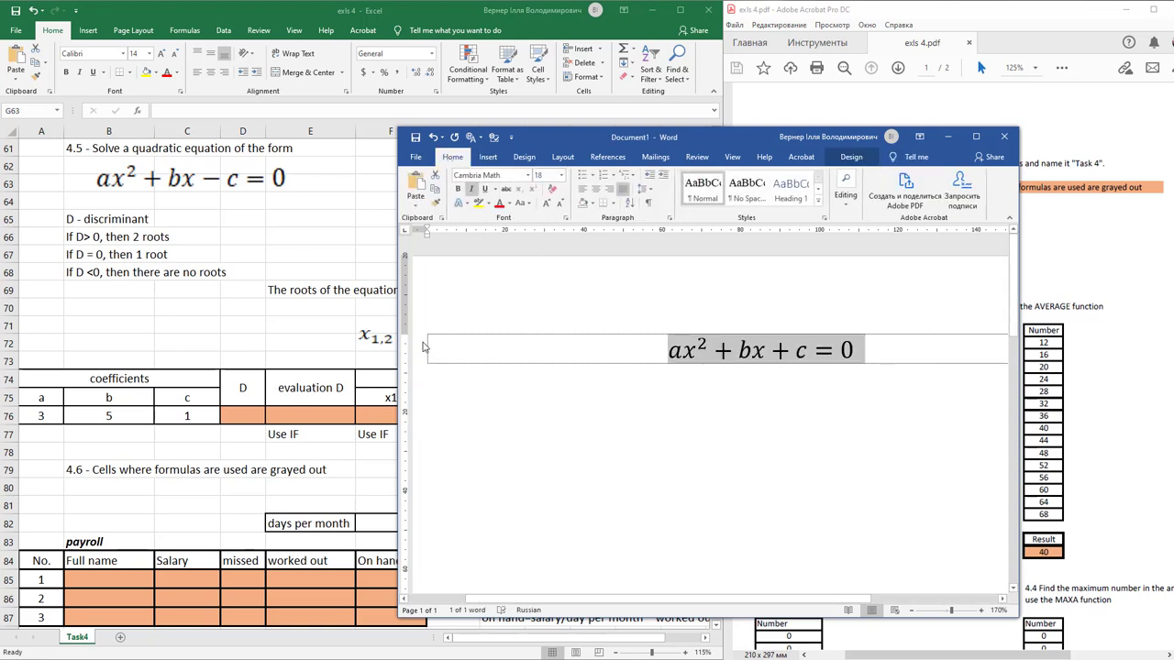
- Copy the equation from Word, switch to Excel and paste it at cell F62
right_click(704, 354)
left_click(738, 374)
left_click(378, 199)
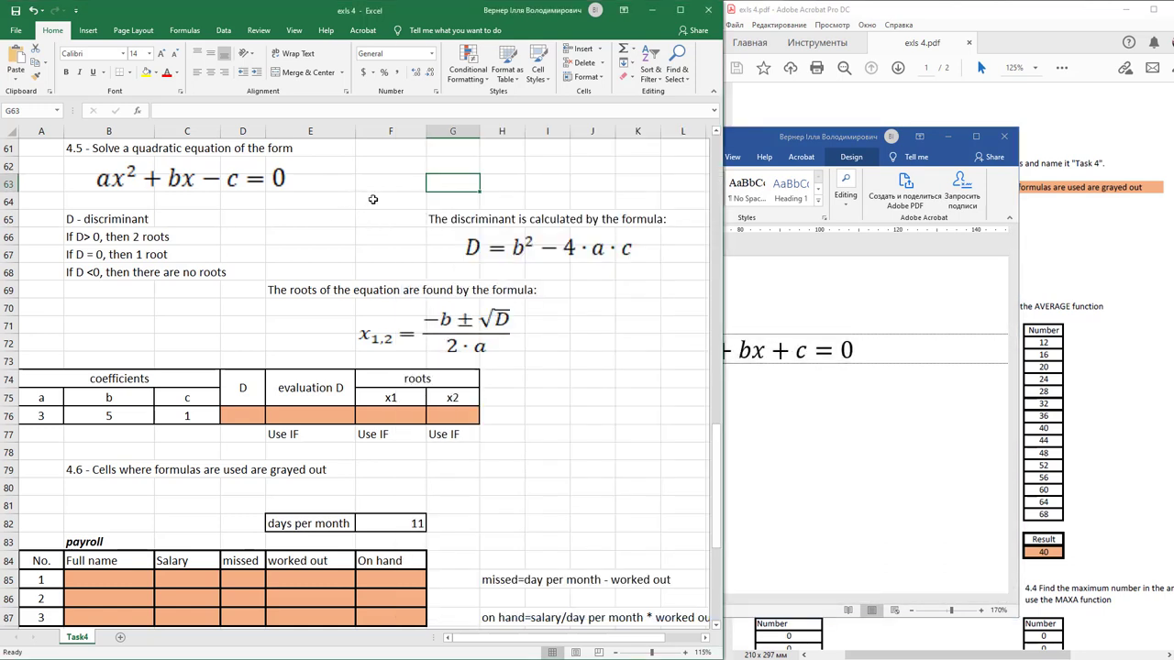
left_click(376, 166)
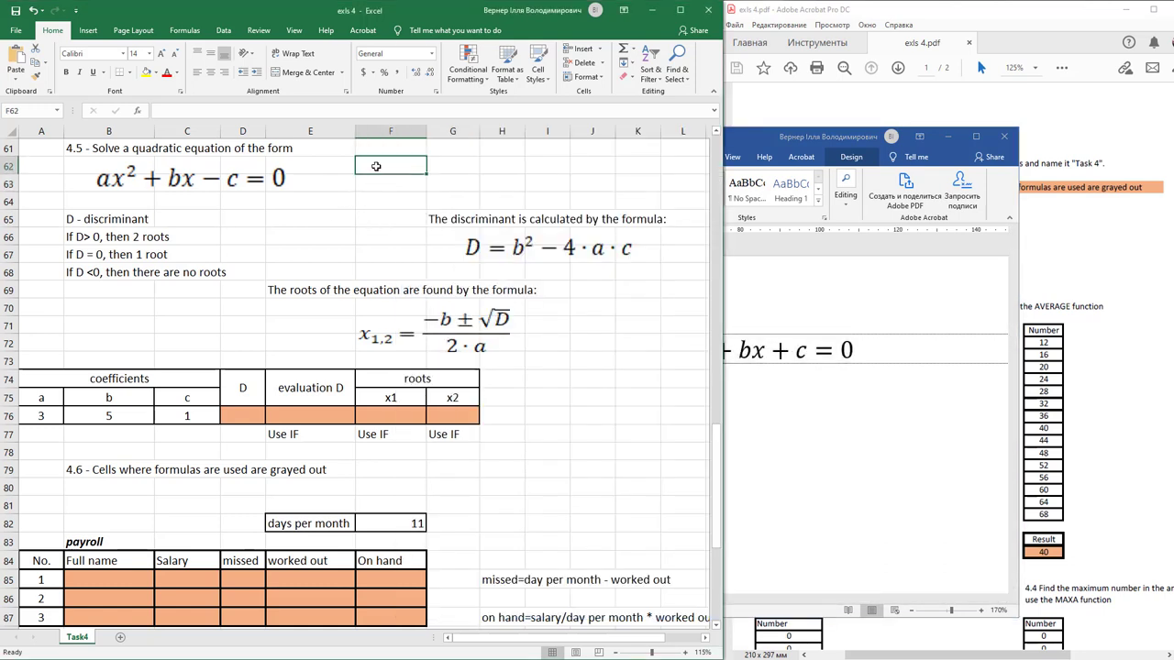
key("ctrl+v")
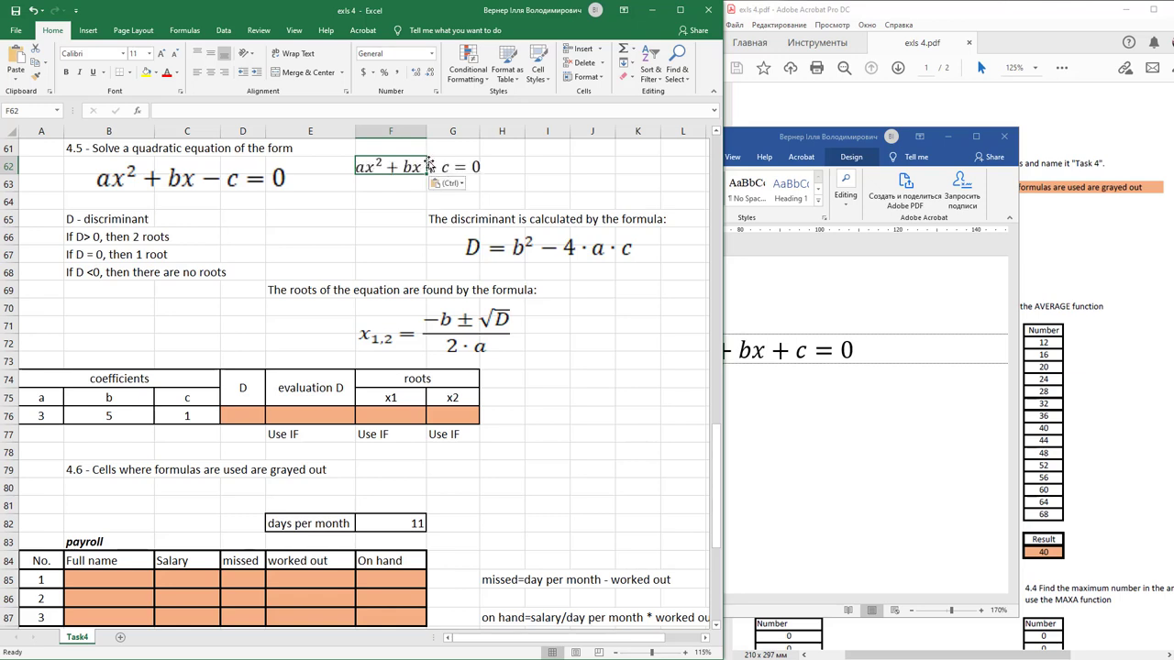
- Reposition the pasted equation beside the original one in task 4.5 and delete it from the sheet
mouse_move(431, 171)
left_mouse_down()
mouse_move(387, 187)
mouse_move(484, 193)
mouse_move(437, 183)
left_mouse_up()
left_click(571, 180)
left_click(418, 180)
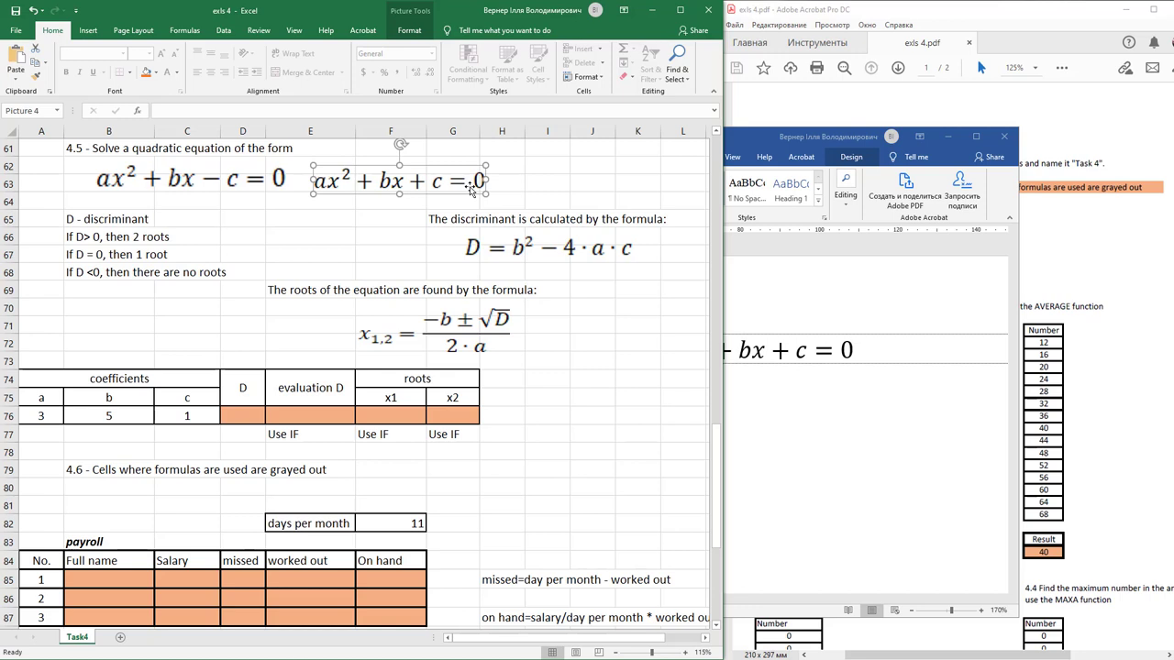
key("Delete")
- Close the Word document without saving it and return to the Excel worksheet
left_click(513, 253)
left_click(452, 341)
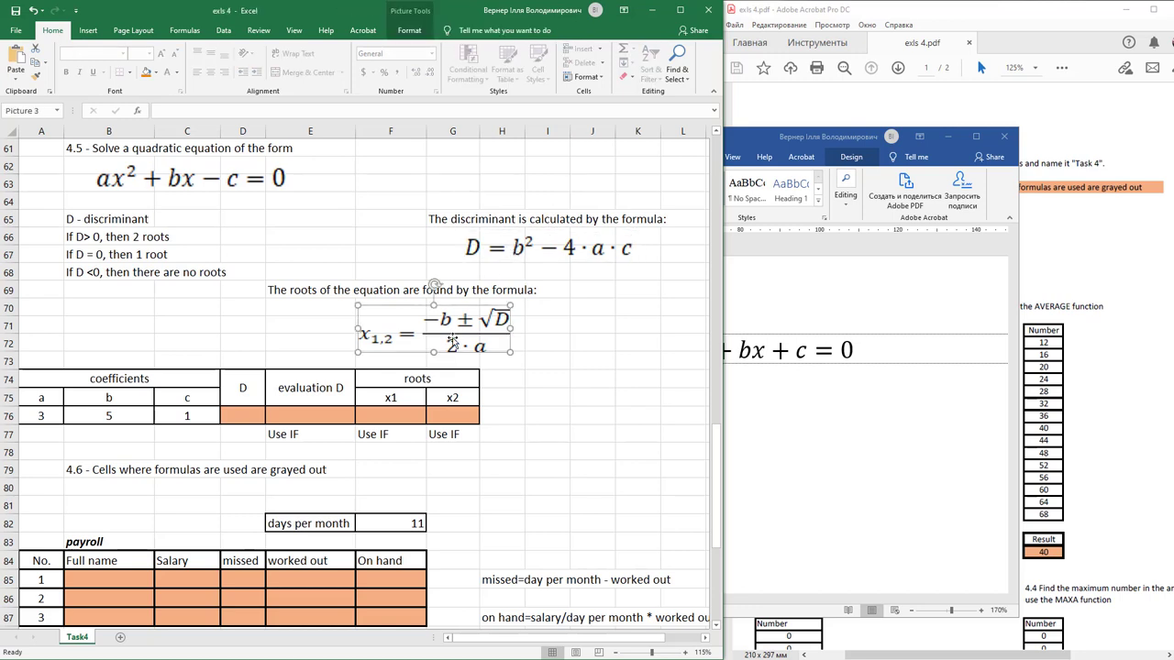
left_click(1003, 136)
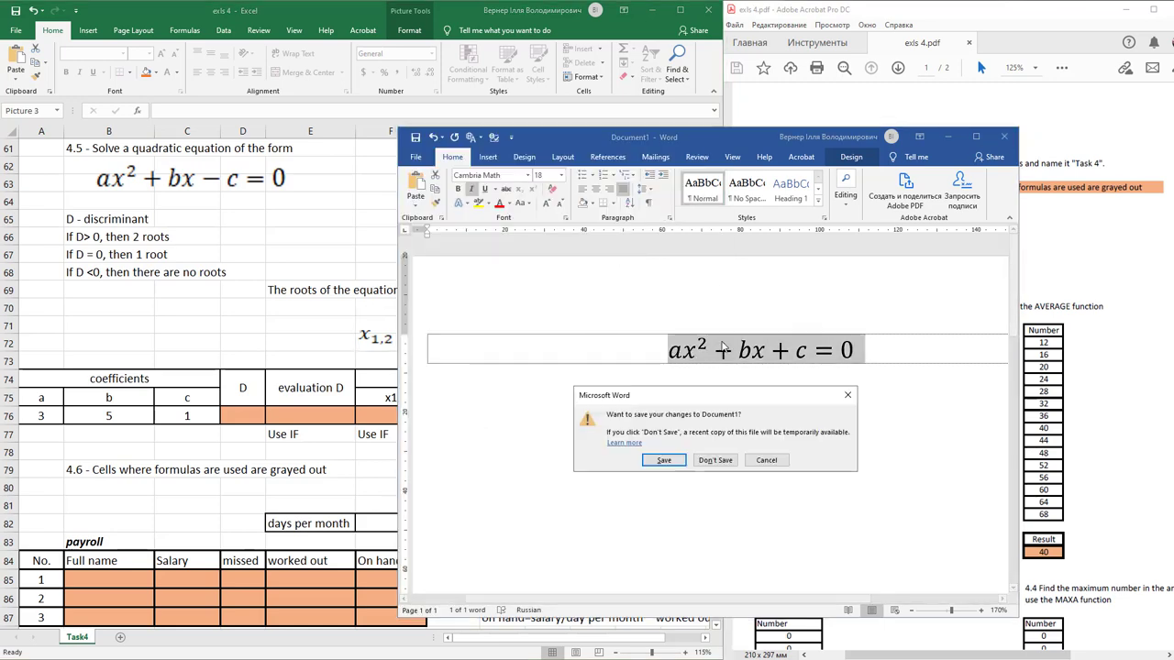
left_click(709, 461)
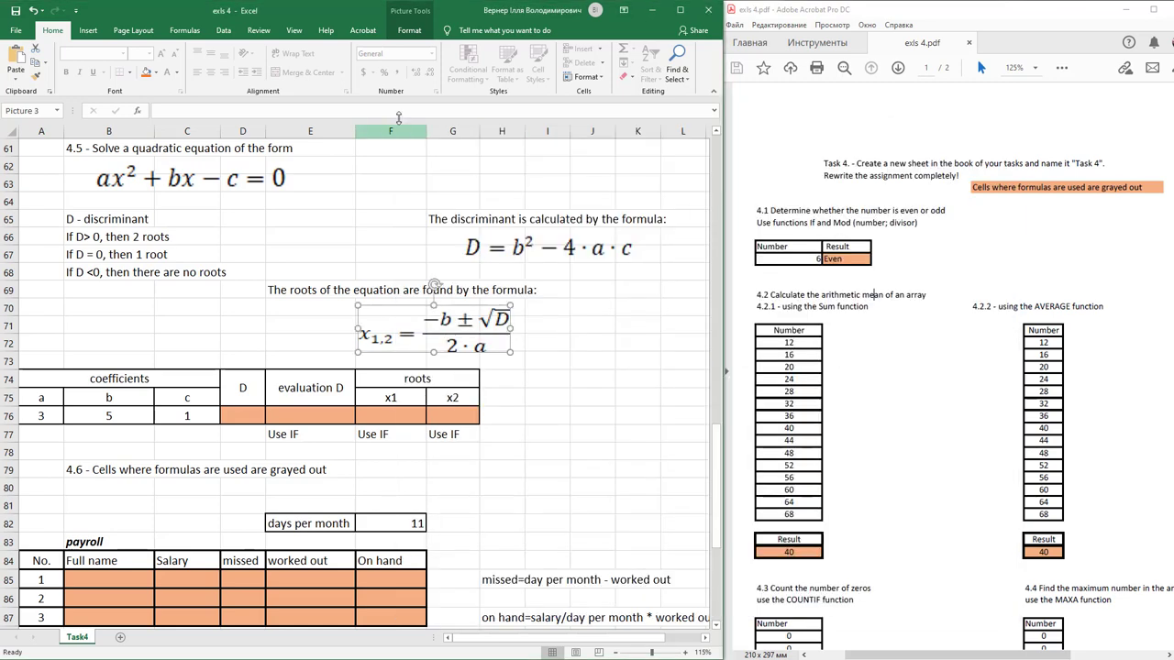
left_click(529, 393)
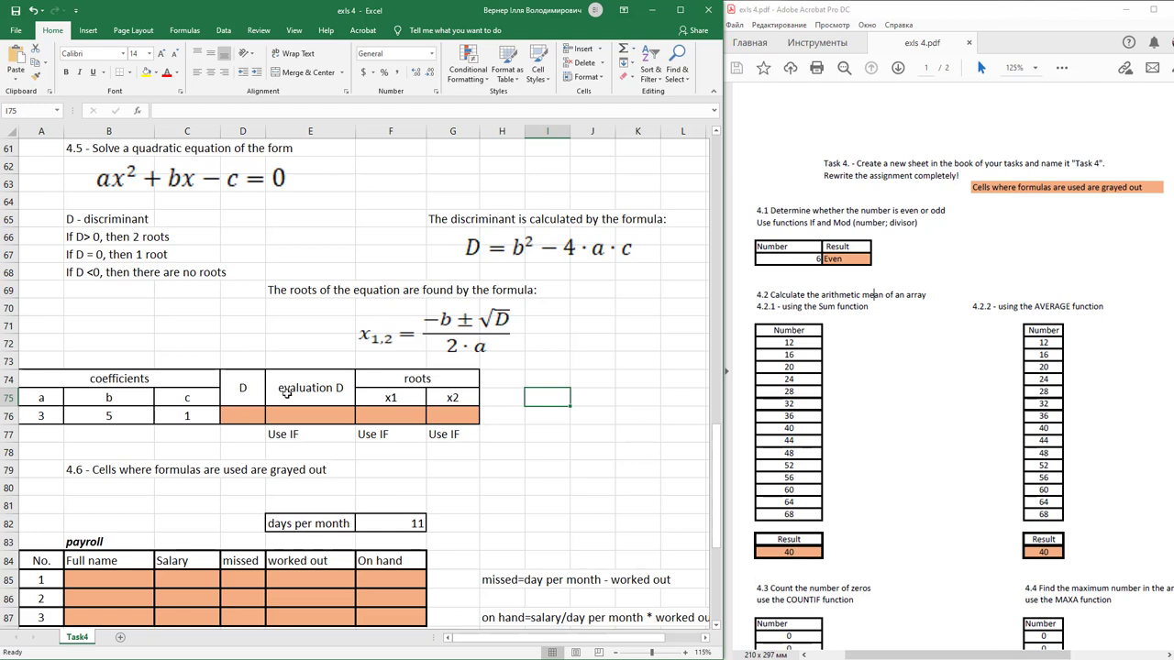
- Enter the formula =B76^2-4*A76 in the discriminant cell D76
left_click(492, 254)
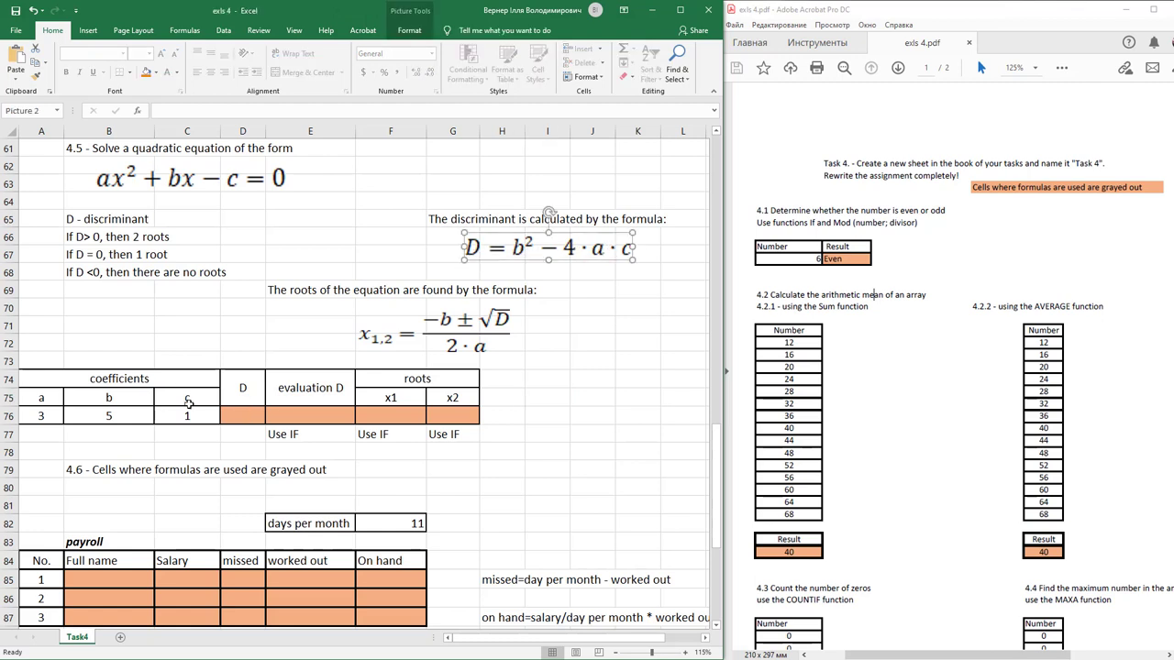
left_click(243, 416)
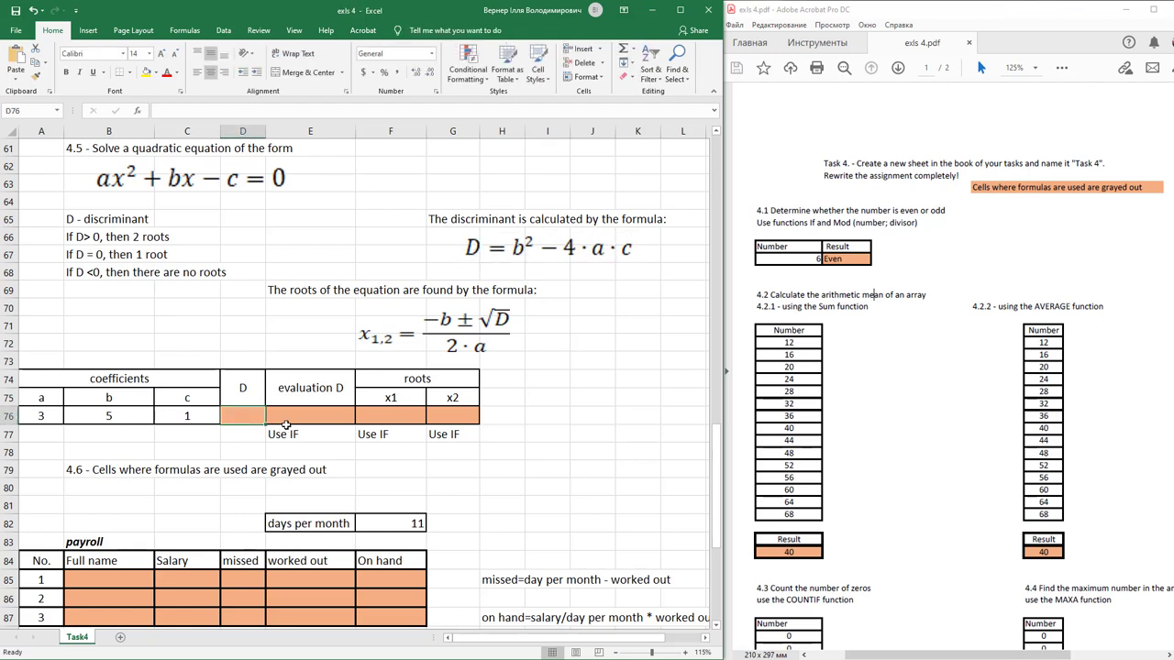
double_click(244, 417)
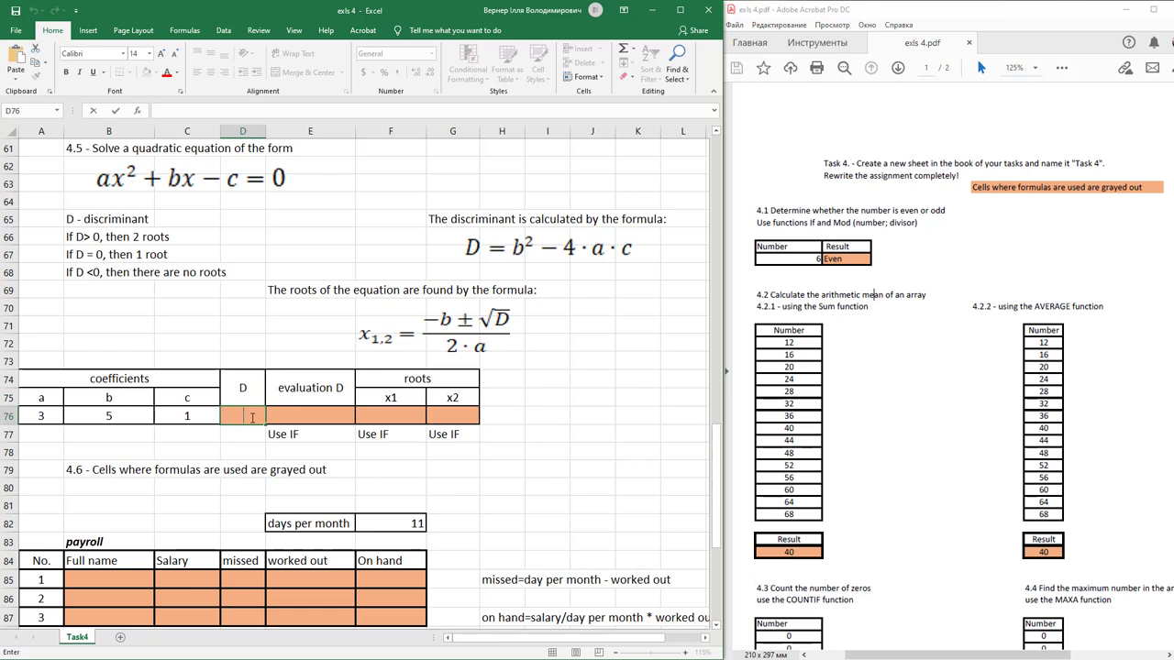
type("=")
left_click(126, 416)
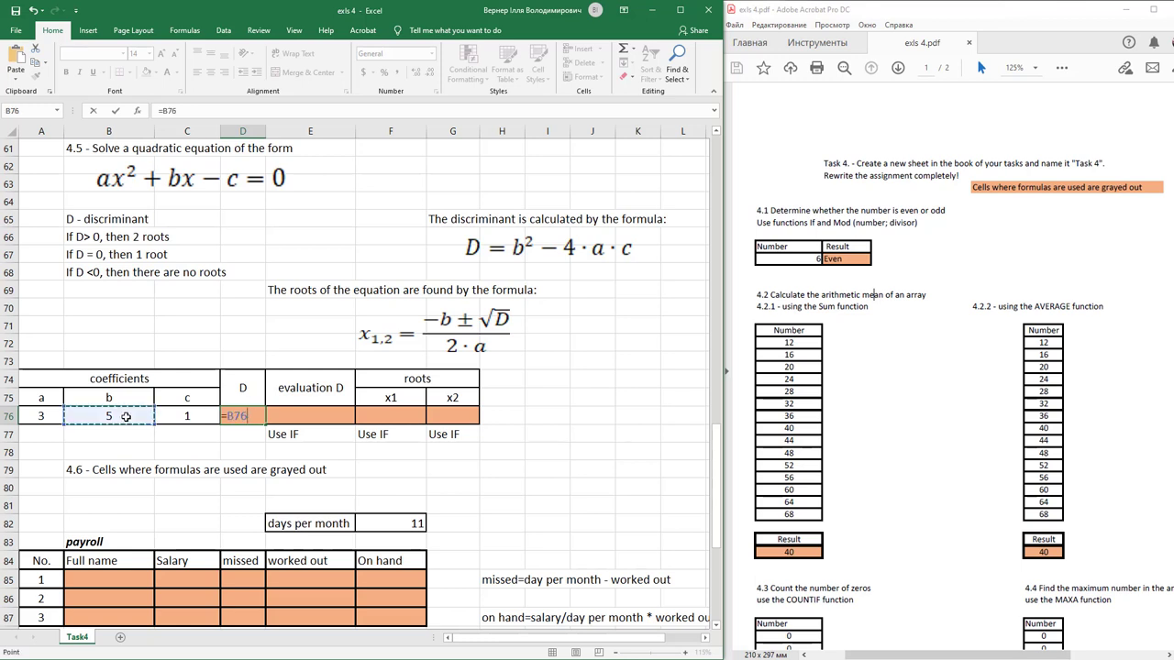
type("^2-4")
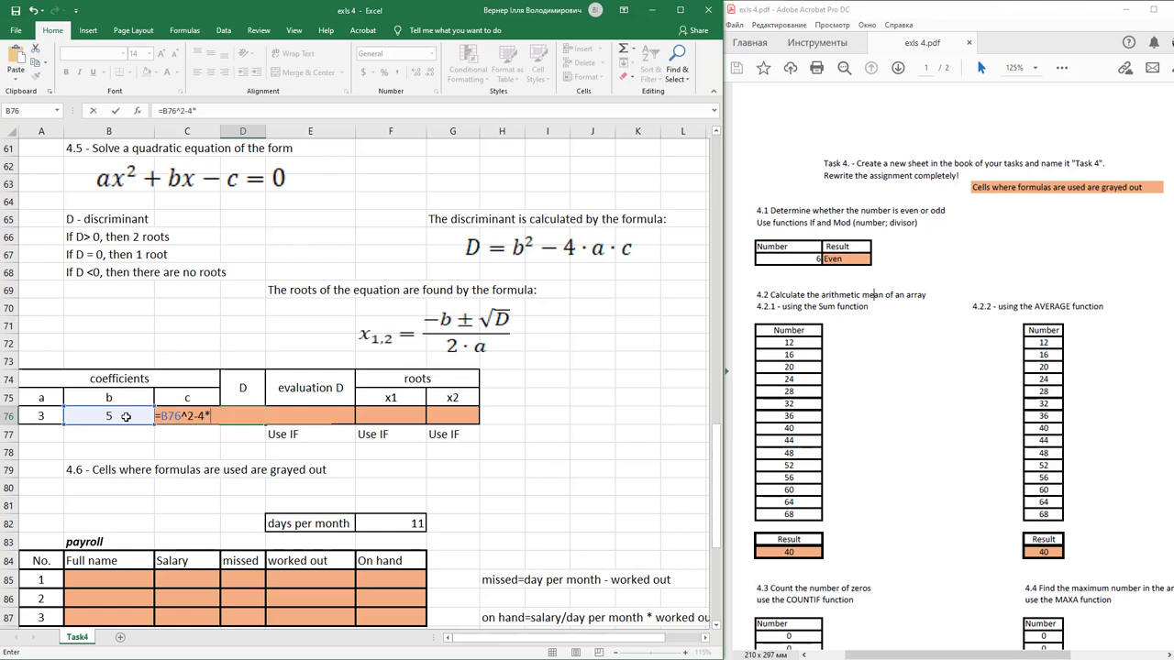
type("*")
left_click(38, 415)
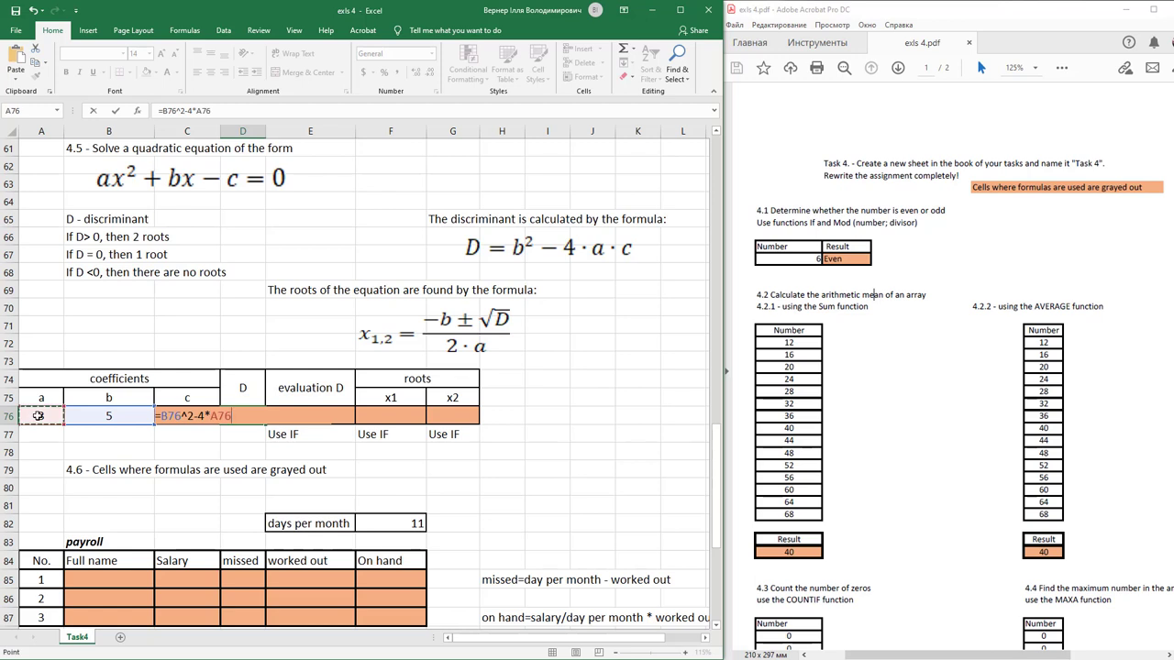
key("Return")
- Extend the discriminant formula in D76 with coefficient c so it reads =B76^2-4*A76*C76
left_click(234, 418)
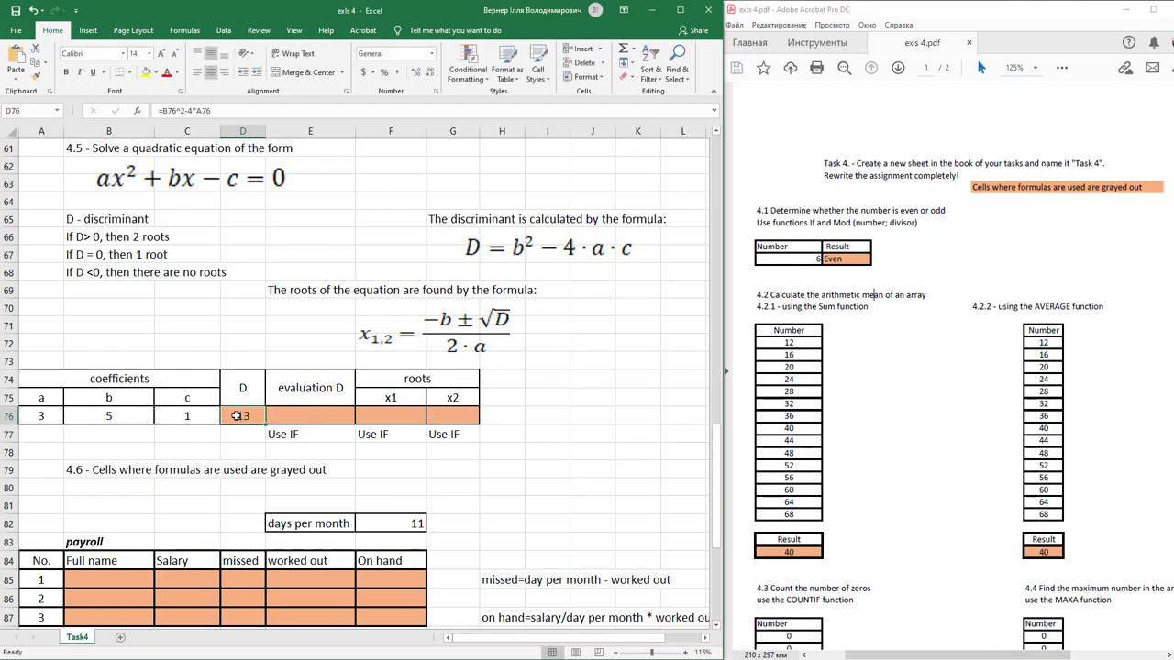
left_click(235, 112)
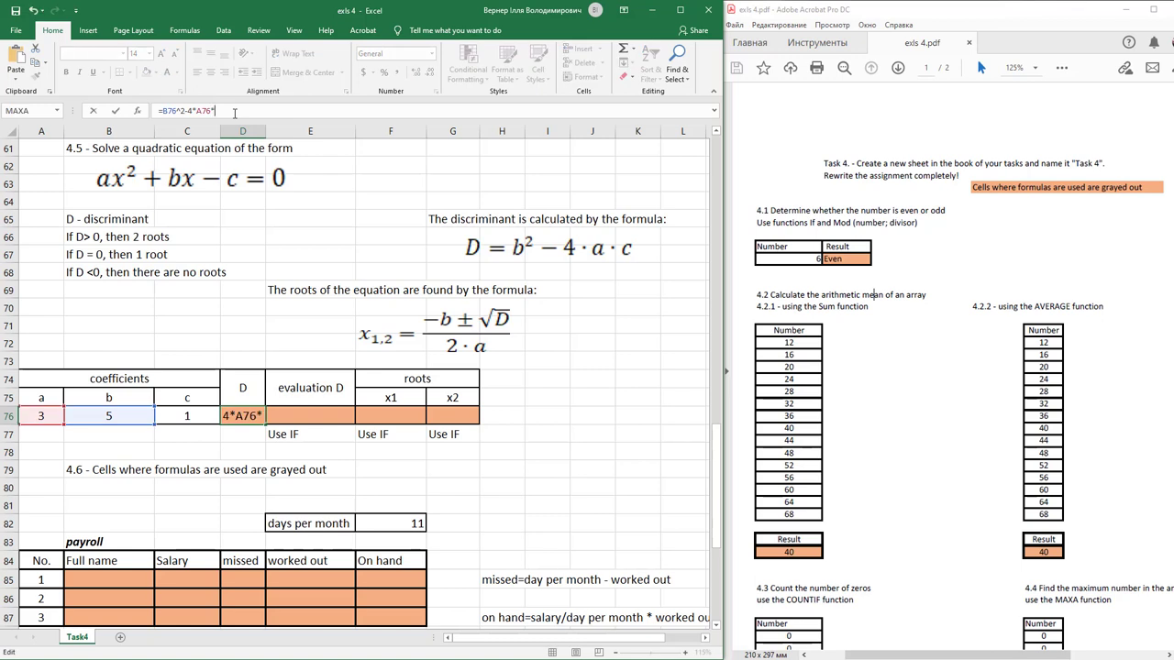
type("*")
left_click(189, 416)
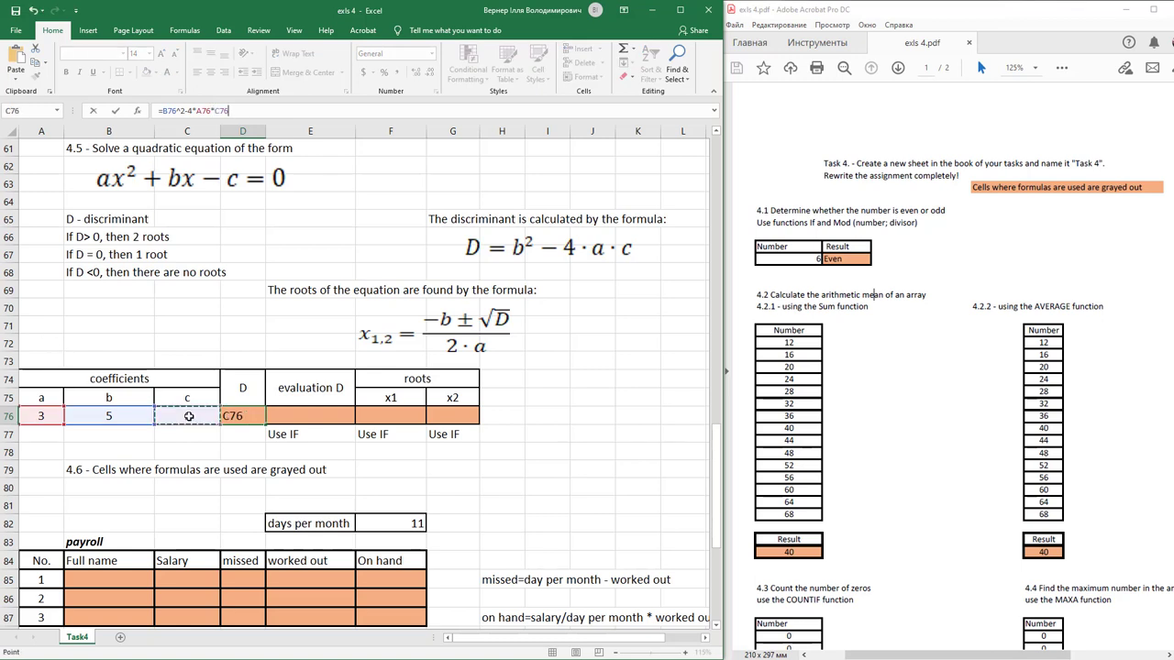
key("Return")
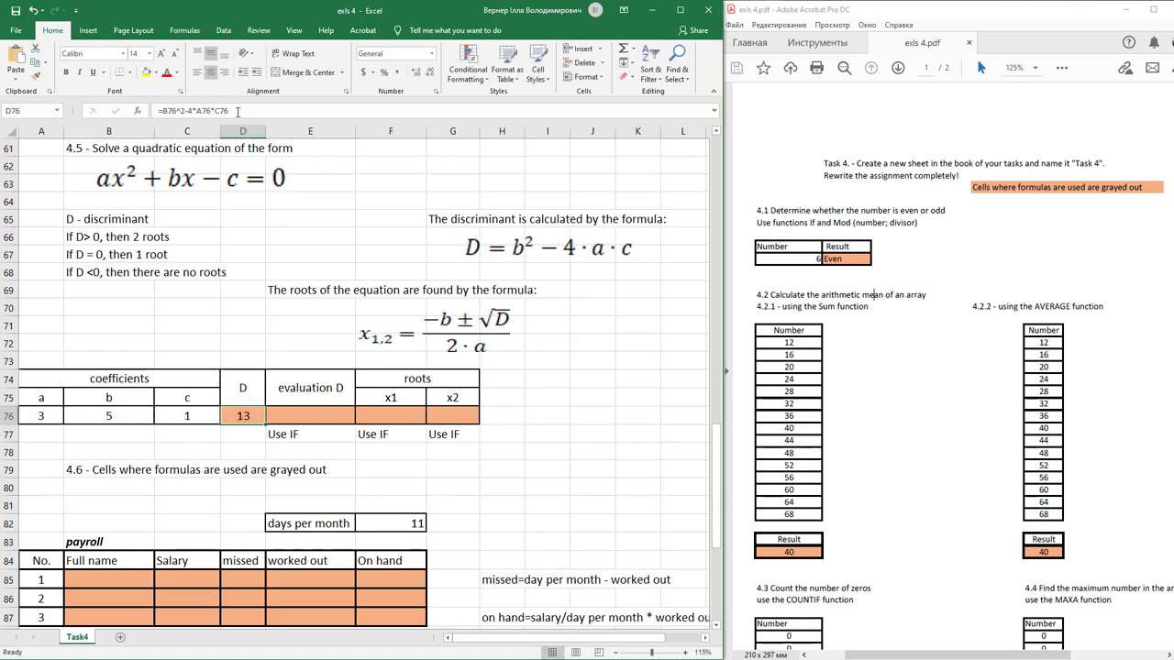
left_click(168, 111)
left_click(250, 416)
- Insert the IF function in cell E76 under evaluation D
left_click(298, 415)
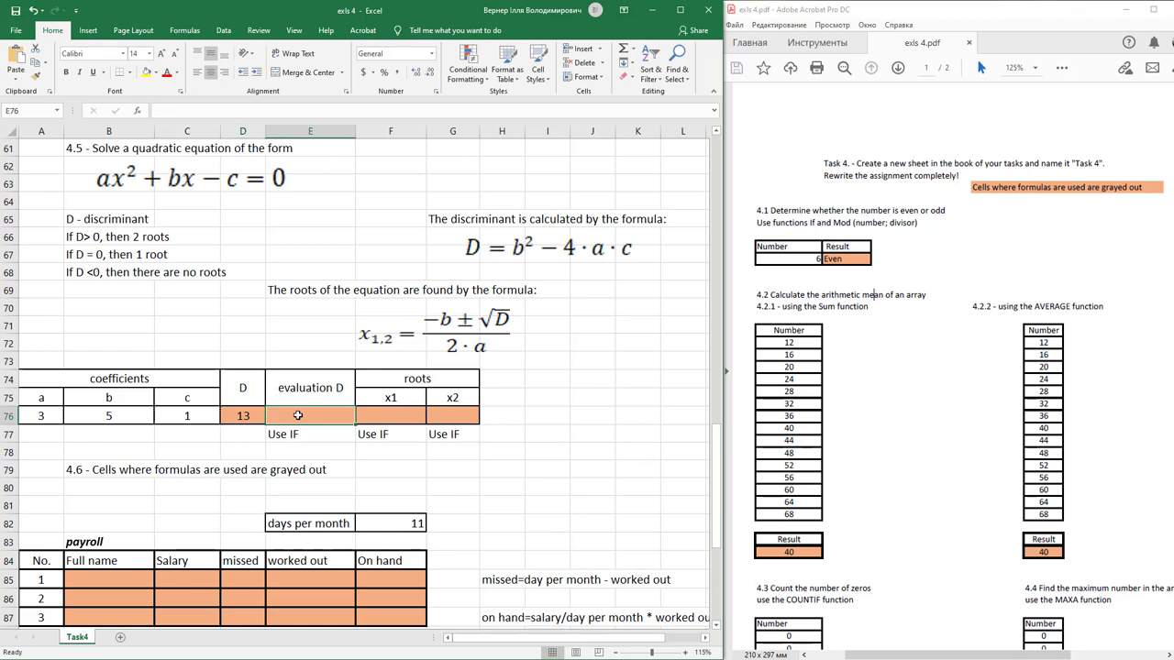
left_click(300, 436)
left_click(309, 414)
left_click(138, 112)
left_click(209, 342)
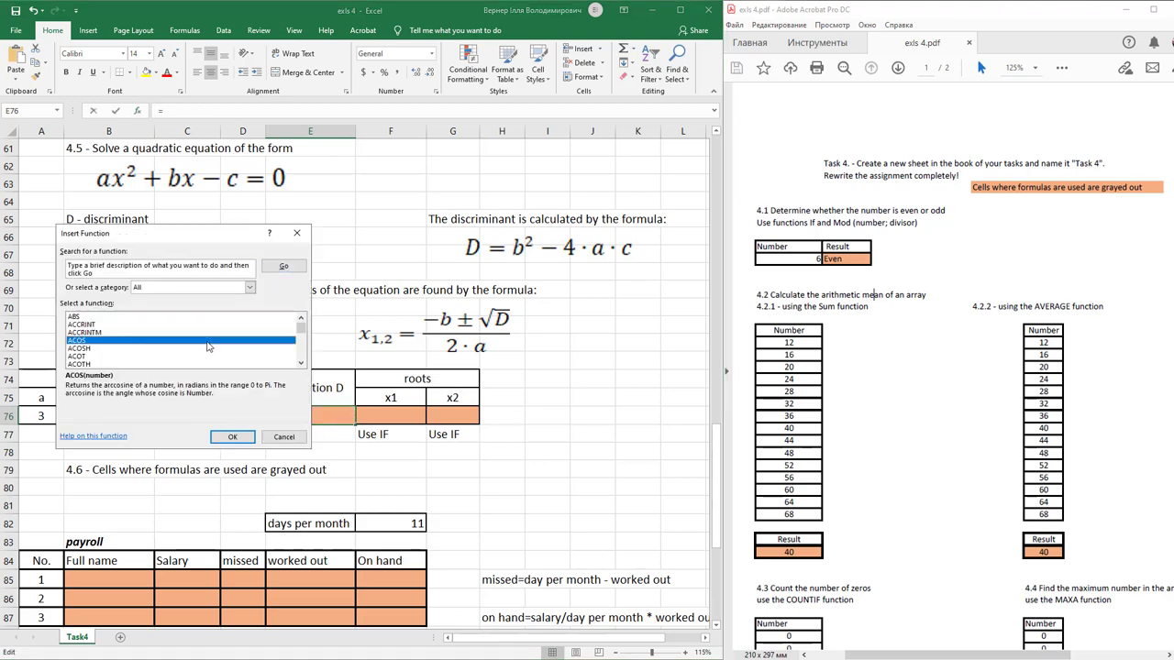
key("i")
key("Return")
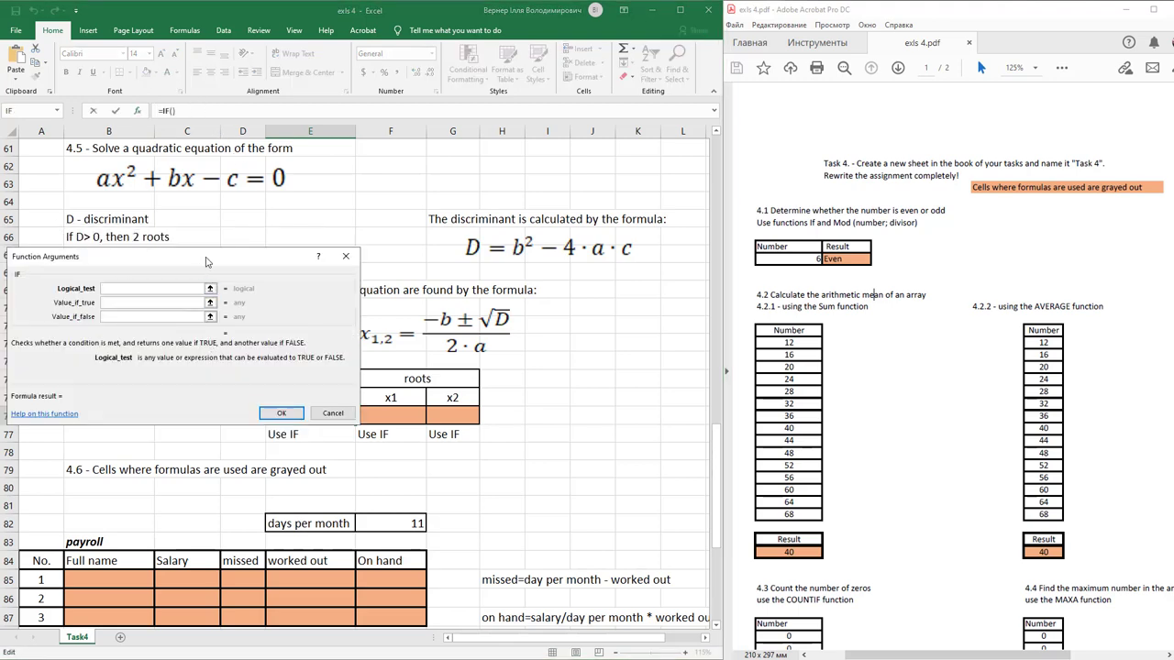
- Set the IF function's logical test to D76>0 and its true value to "2 roots"
left_click_drag(216, 256, 530, 168)
left_click(243, 415)
left_click(461, 200)
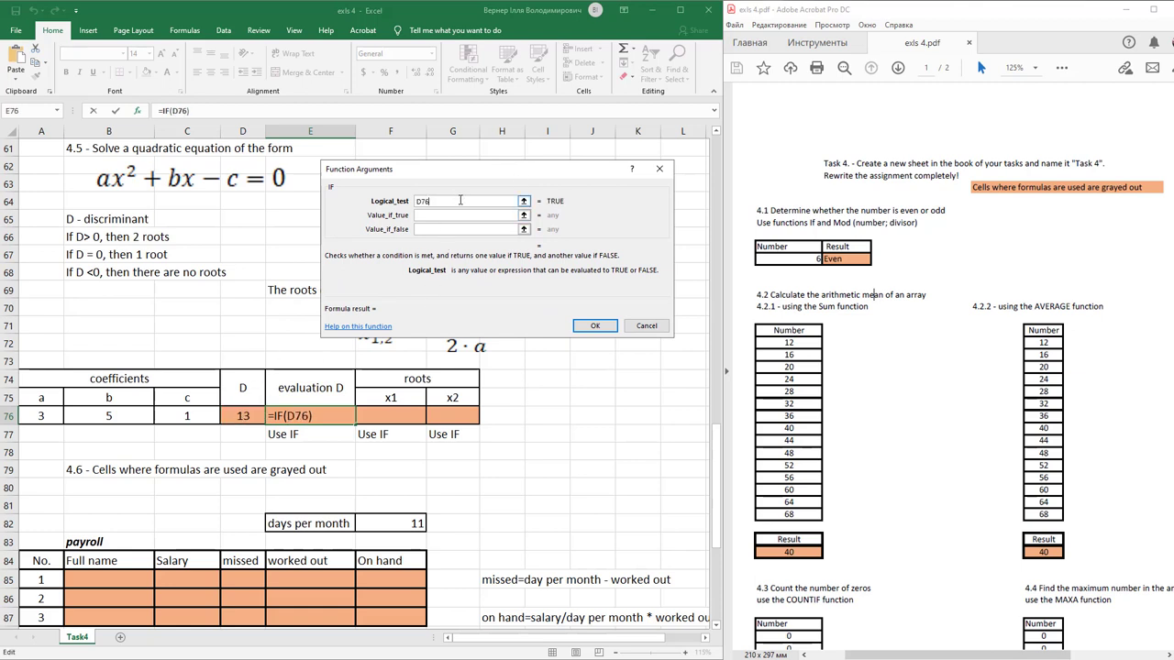
type(">0")
left_click(459, 217)
type("2")
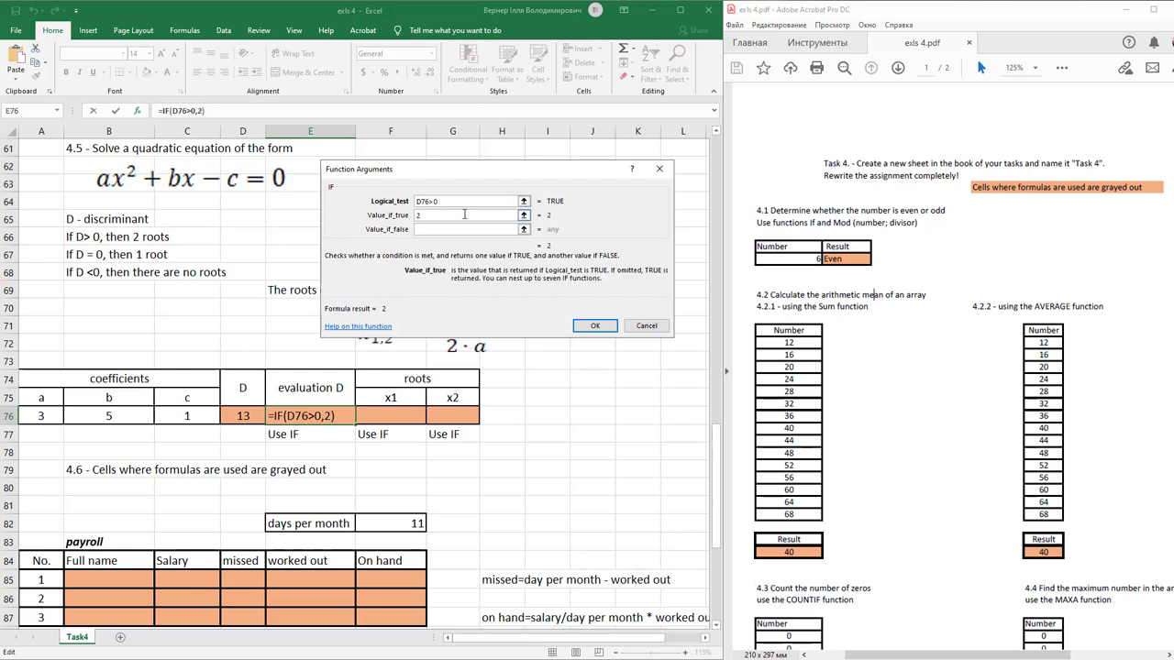
type(" roots")
key("Tab")
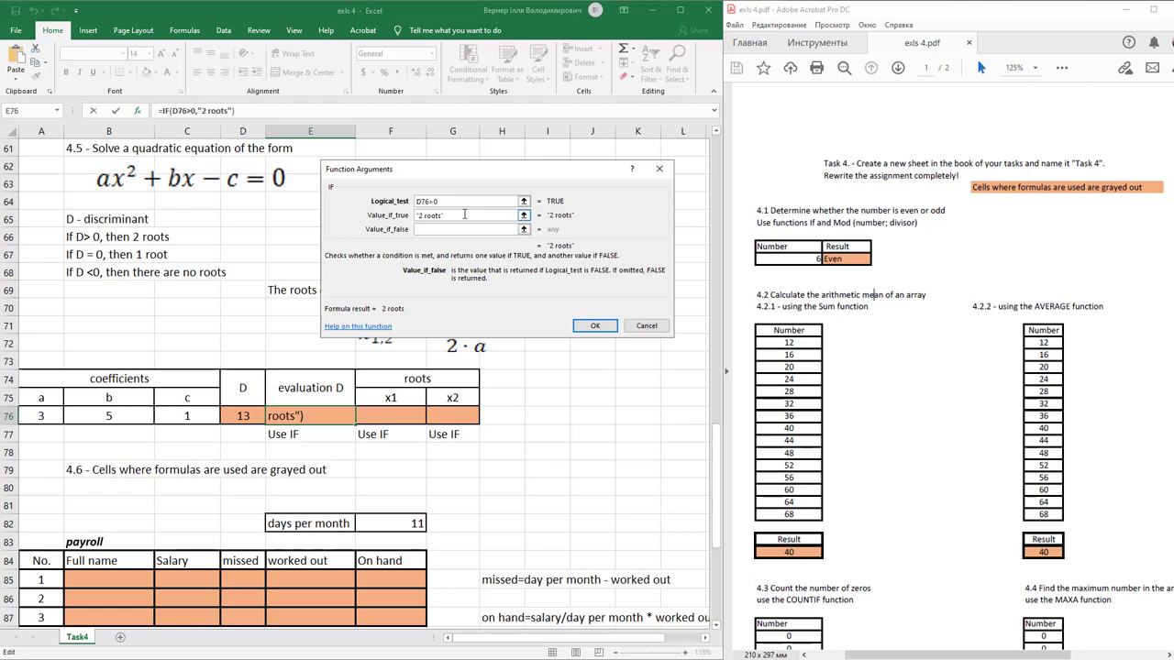
left_click(524, 229)
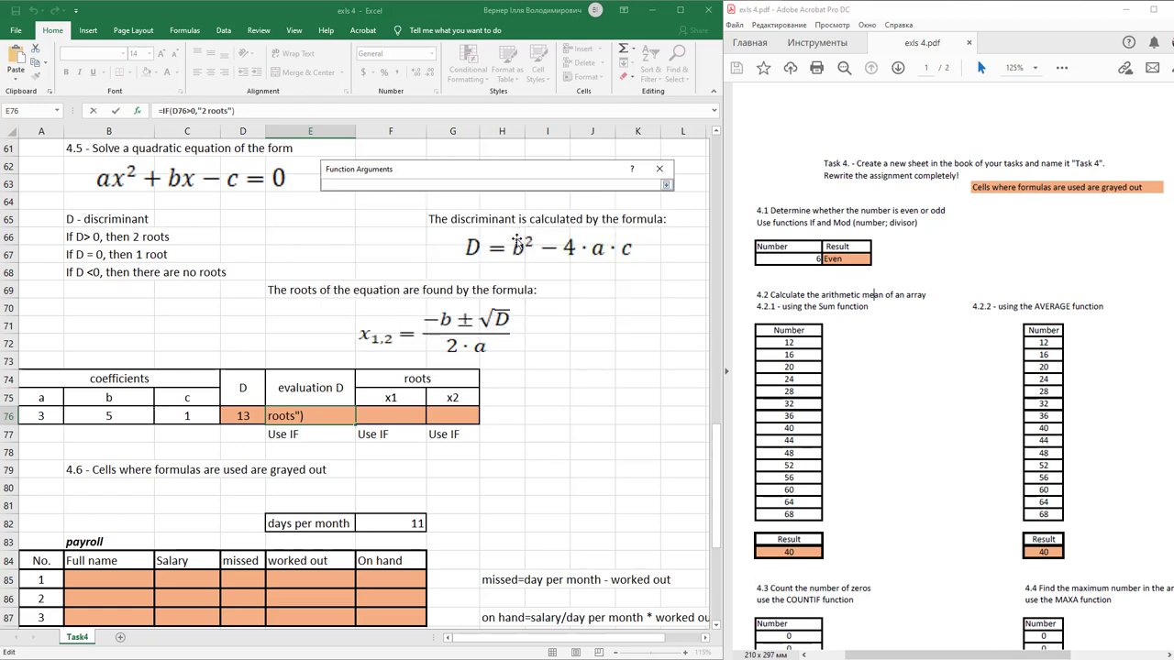
key("Return")
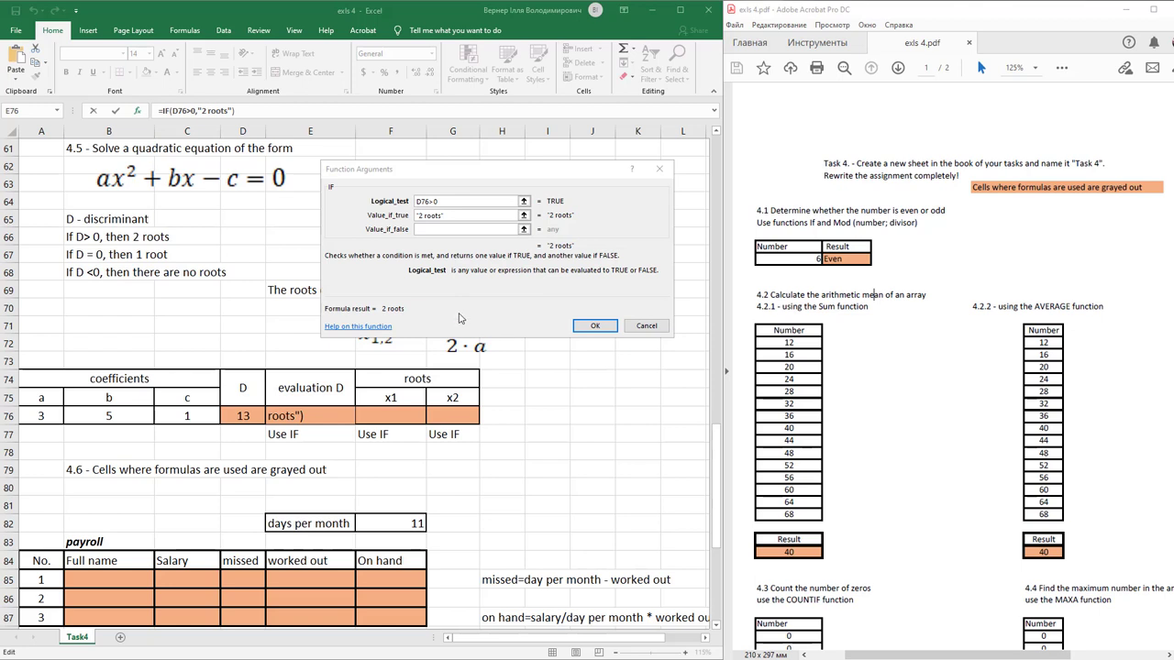
left_click(460, 229)
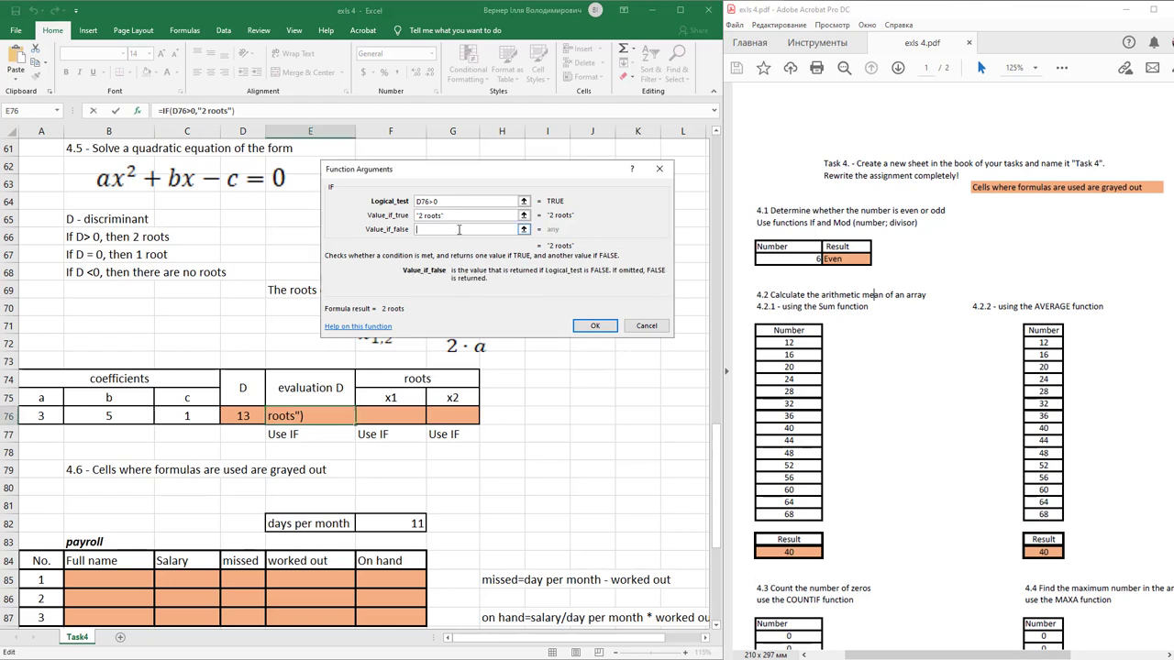
left_click(140, 112)
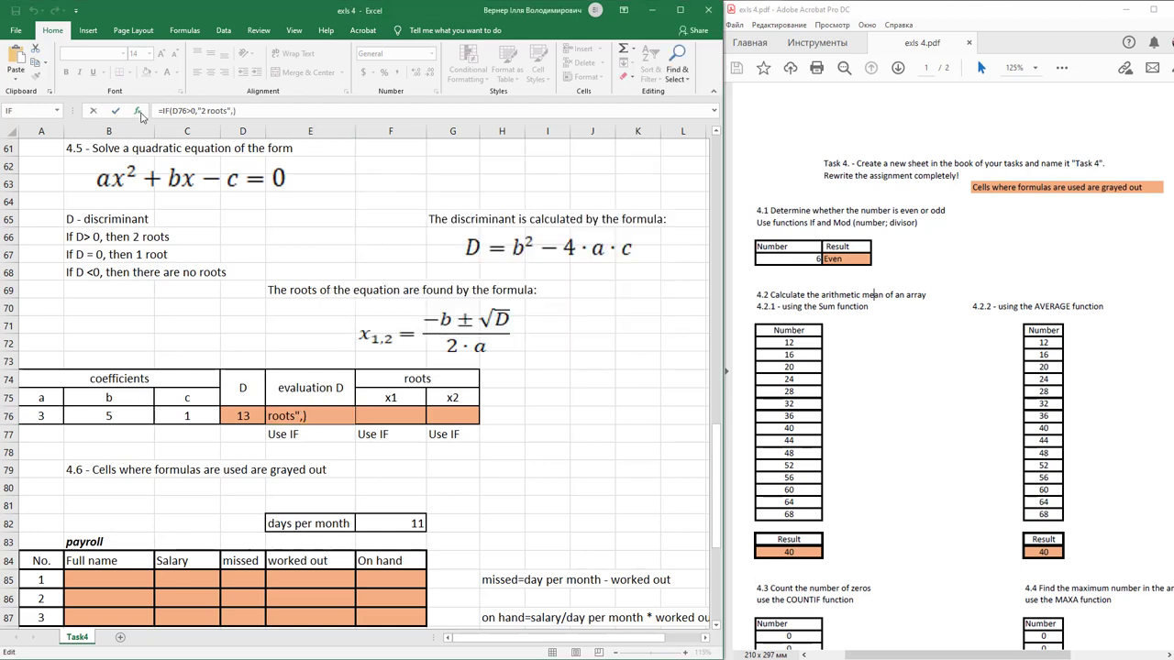
left_click(139, 112)
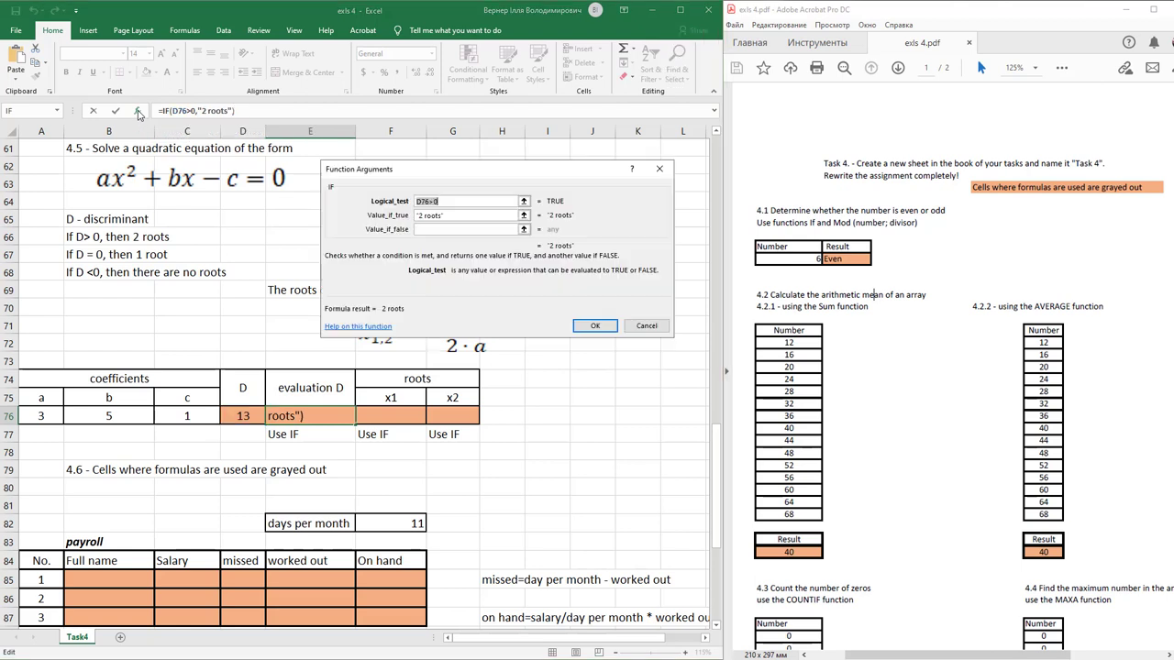
- Nest a second IF function as the false value of the IF formula in E76
key("Tab")
key("Tab")
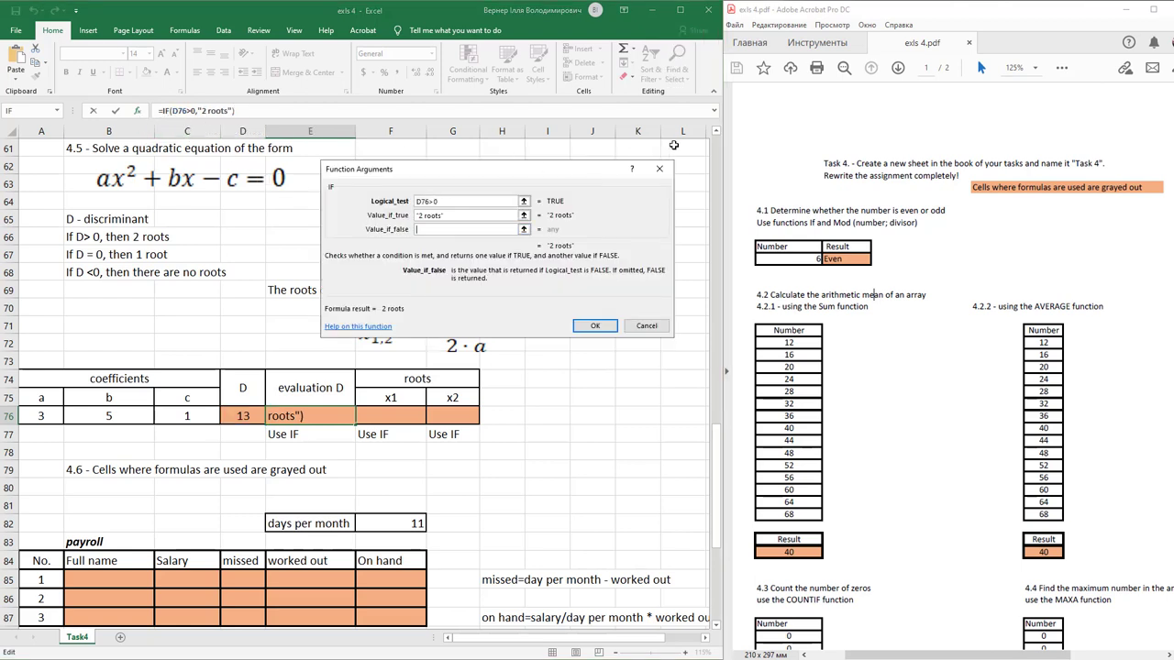
left_click(715, 111)
left_click(716, 112)
left_click(58, 111)
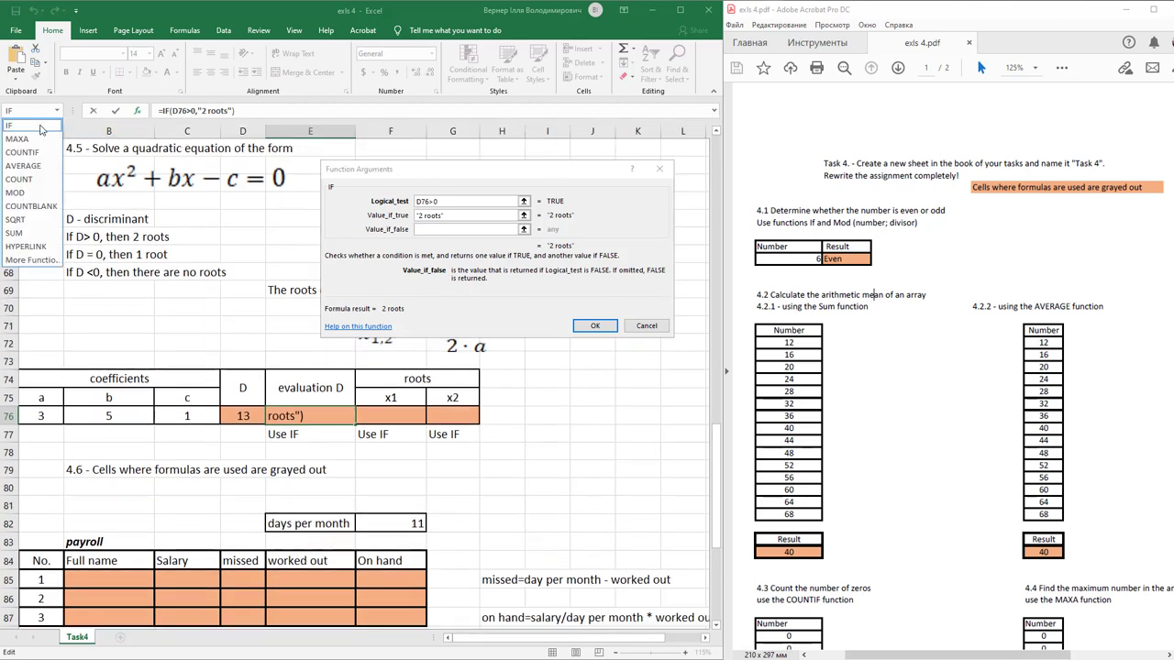
left_click(41, 127)
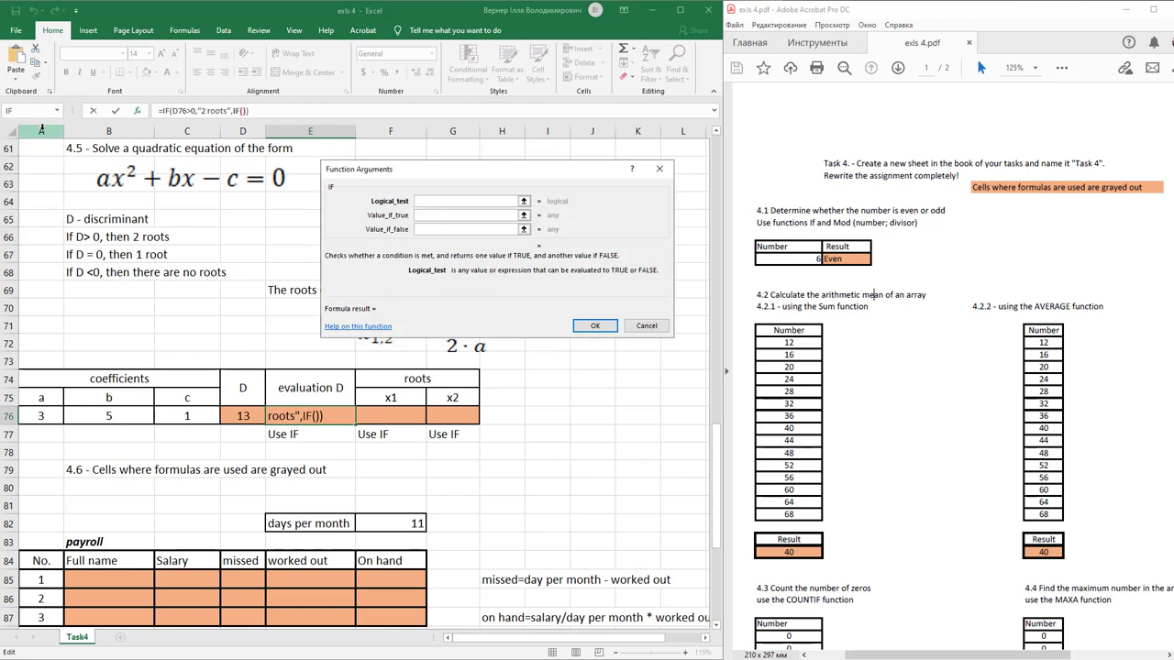
- Set the nested IF's logical test to D76=0 and its true value to "1 root"
left_click(241, 417)
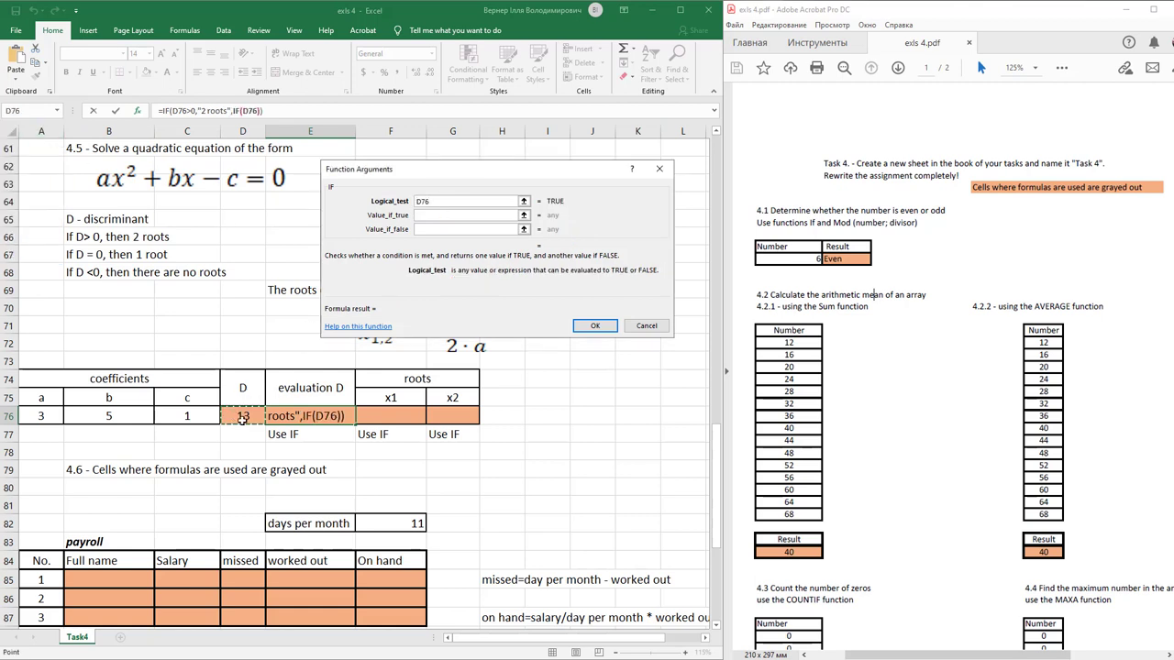
type("=0")
key("Tab")
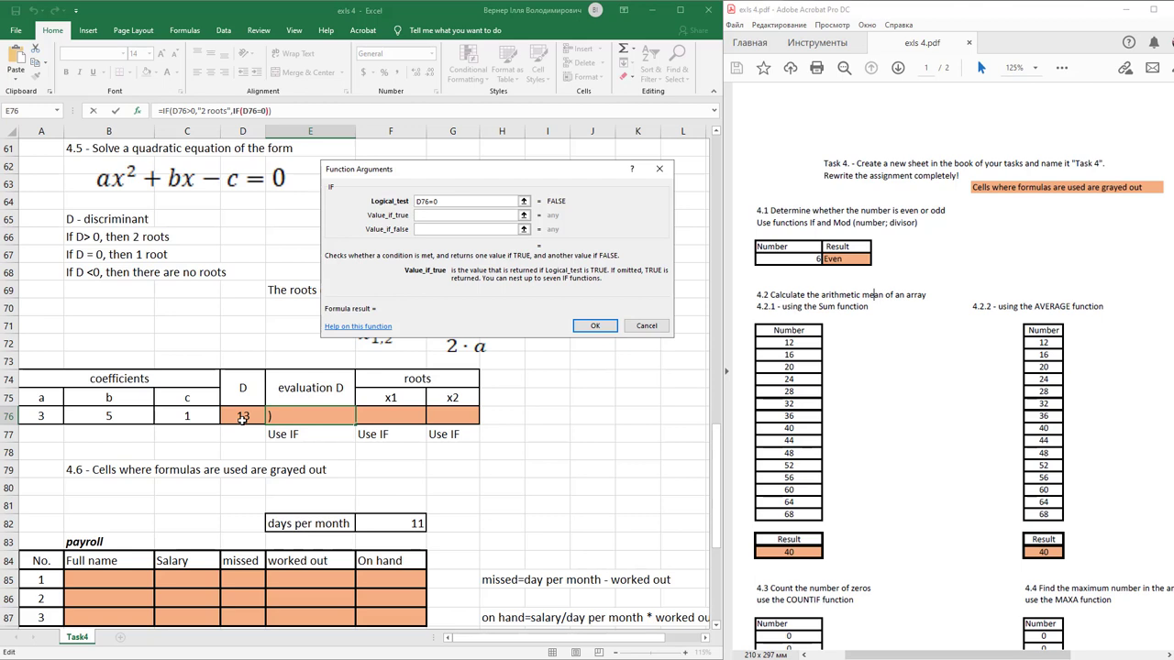
type("1 root")
key("Tab")
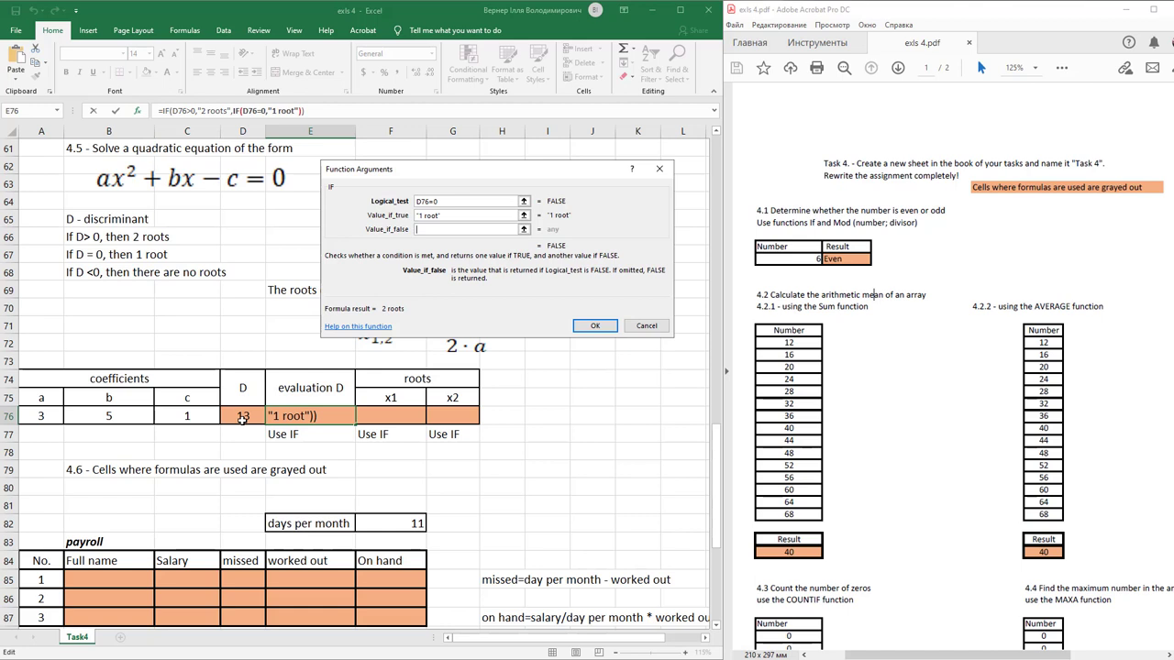
- Set the nested IF's false value to "No roots" and accept the formula in E76
type("No rootds")
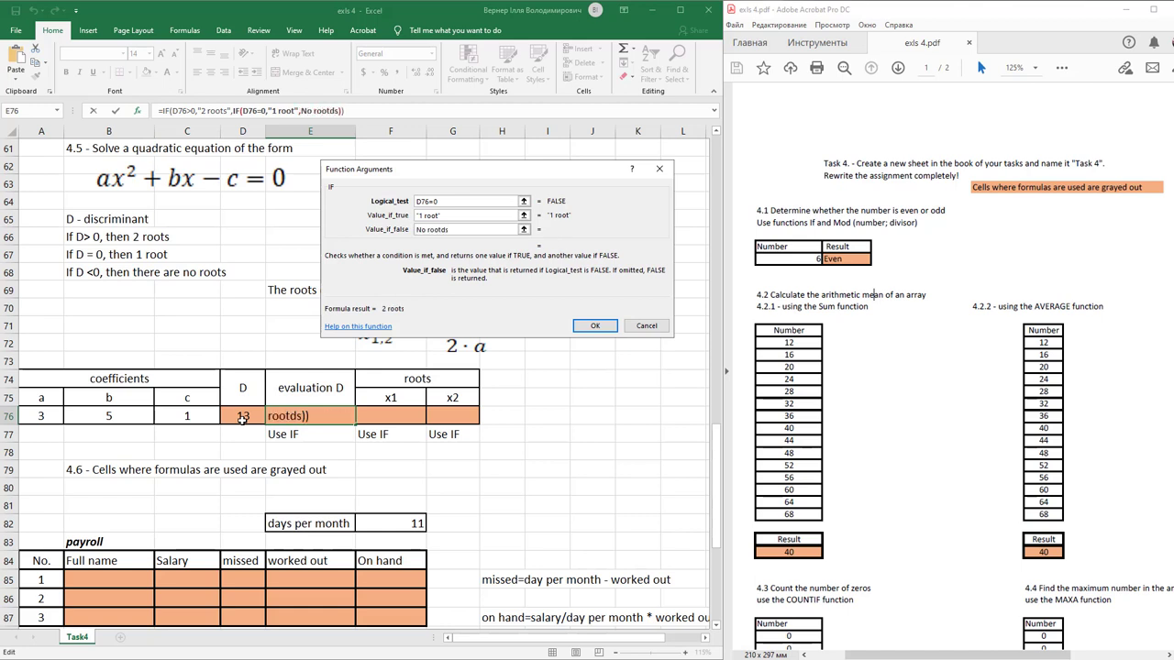
key("Left")
key("BackSpace")
left_click(591, 327)
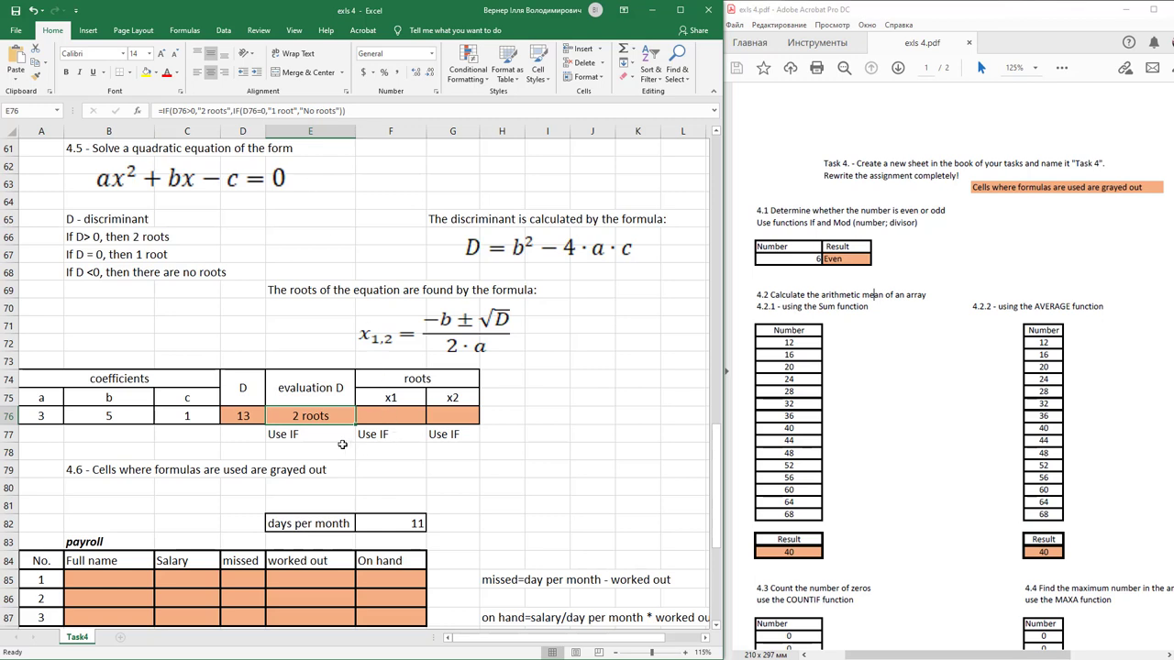
- Test the evaluation formula with a discriminant of -5 in D76, and undo the entry
left_click(248, 437)
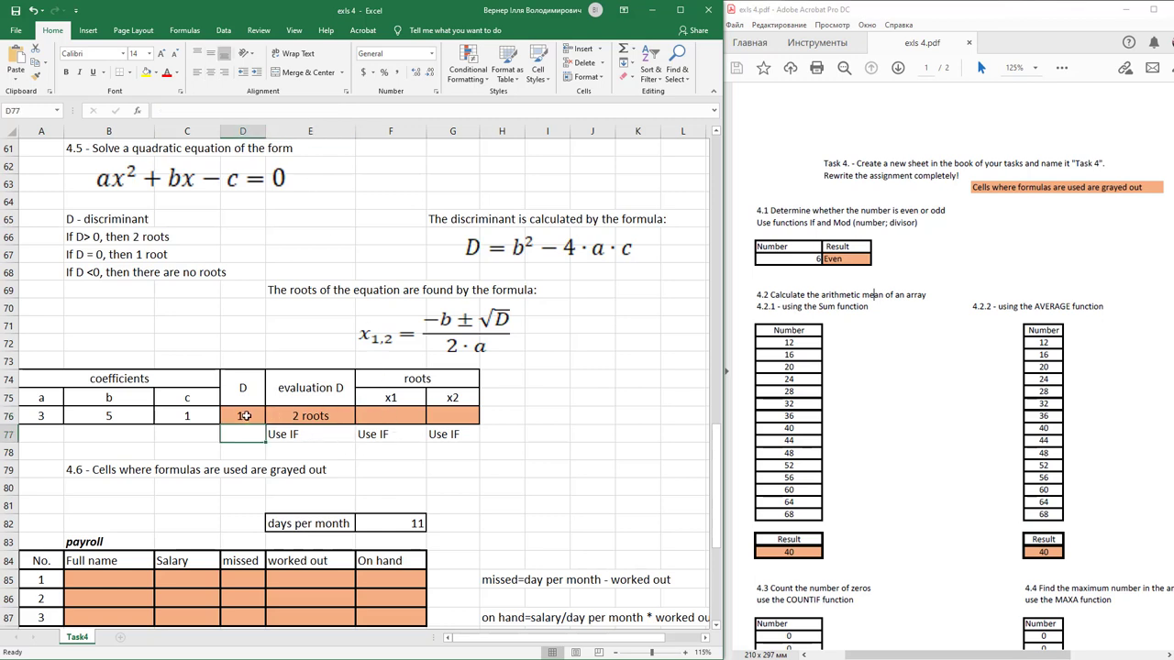
left_click(245, 416)
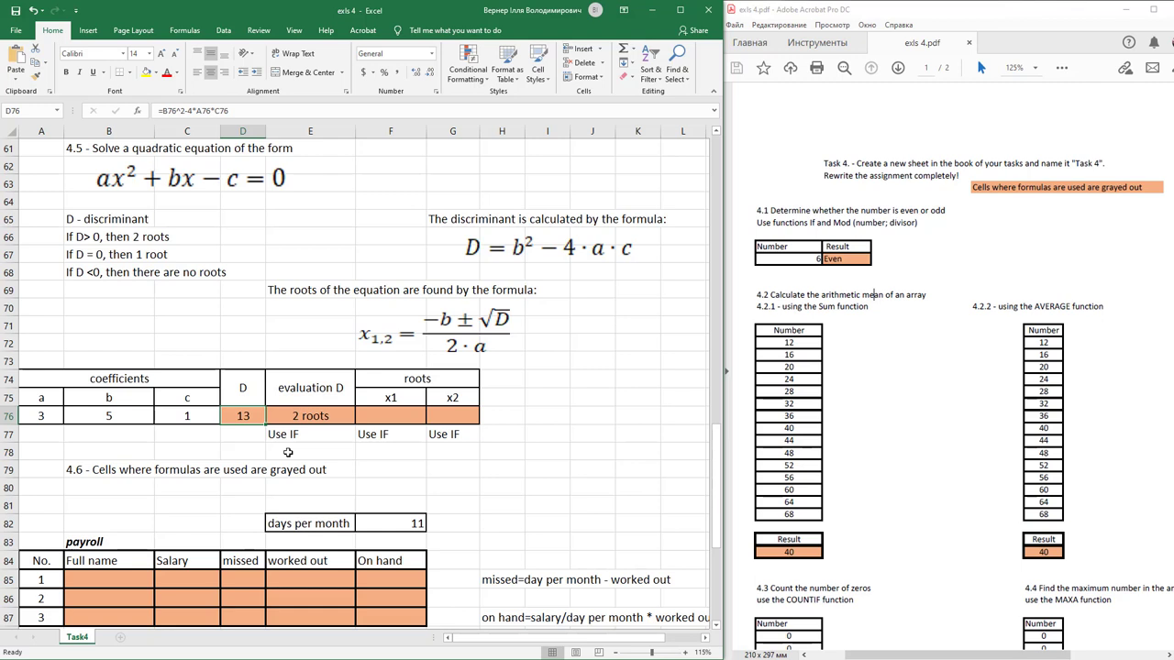
type("-5")
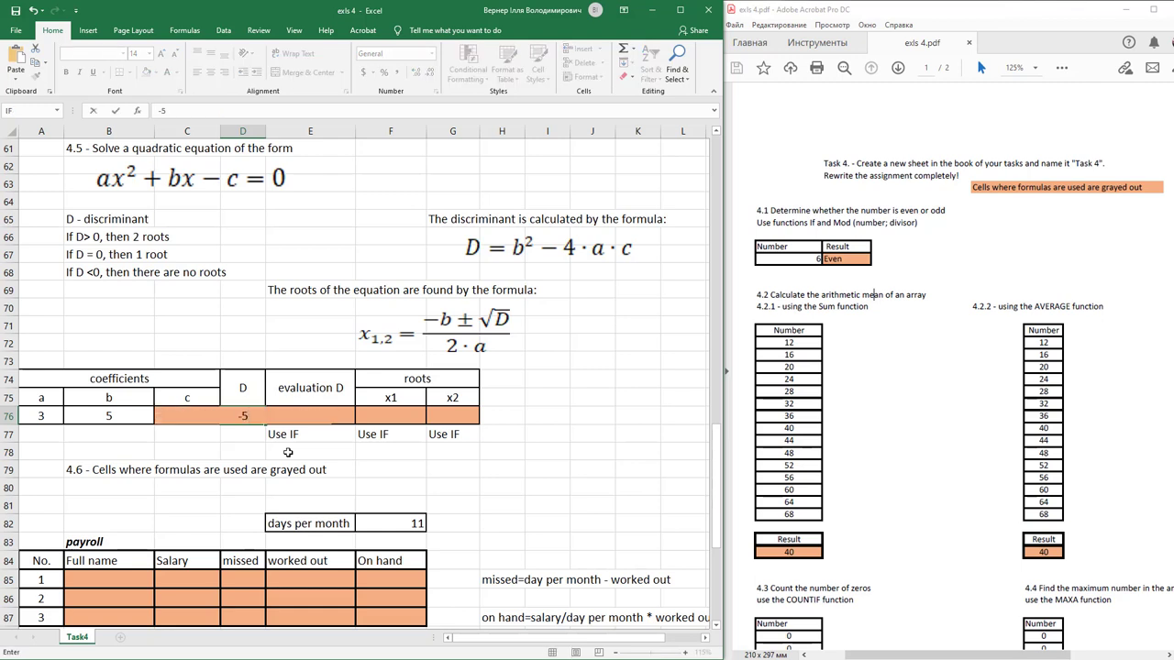
key("Return")
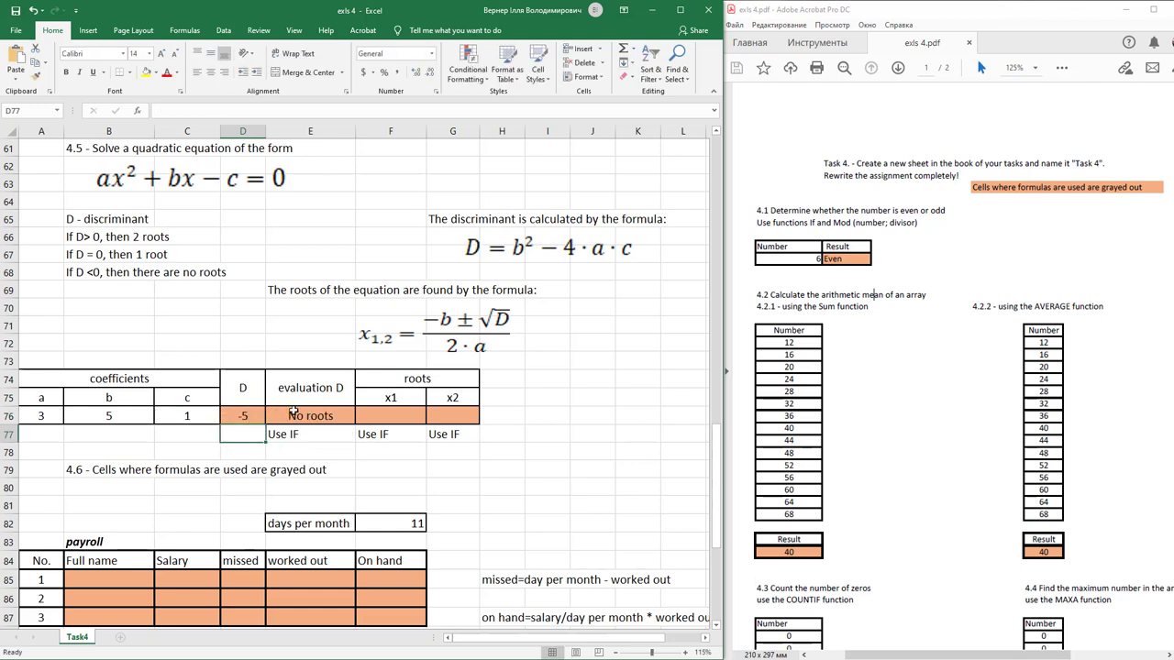
left_click(240, 415)
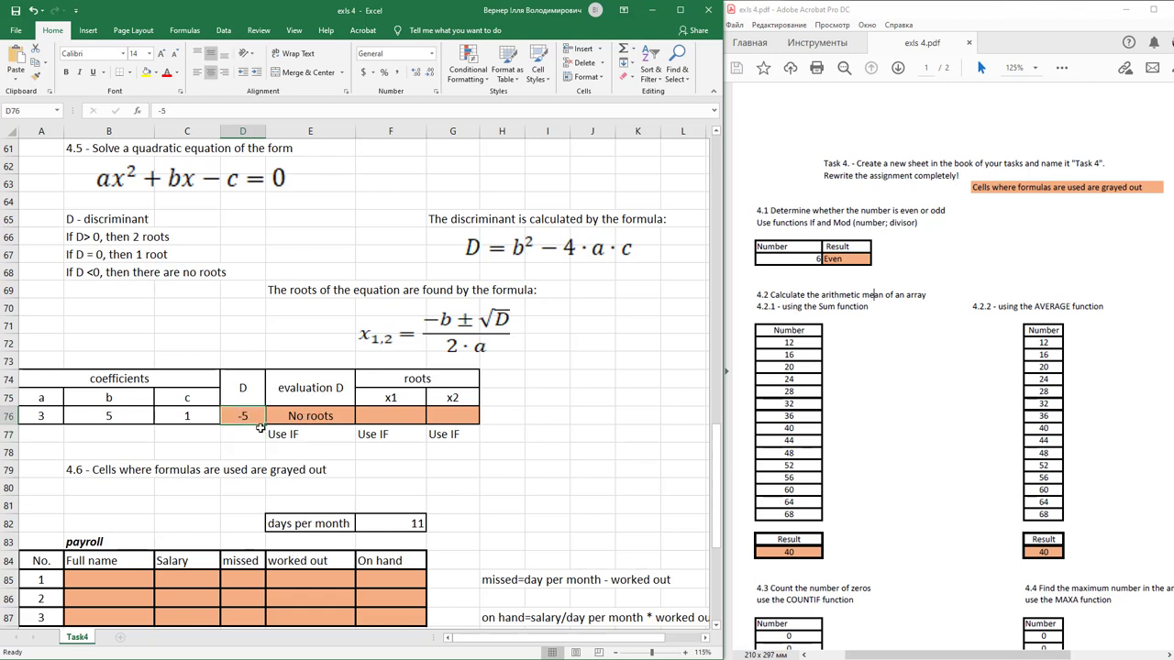
key("ctrl+z")
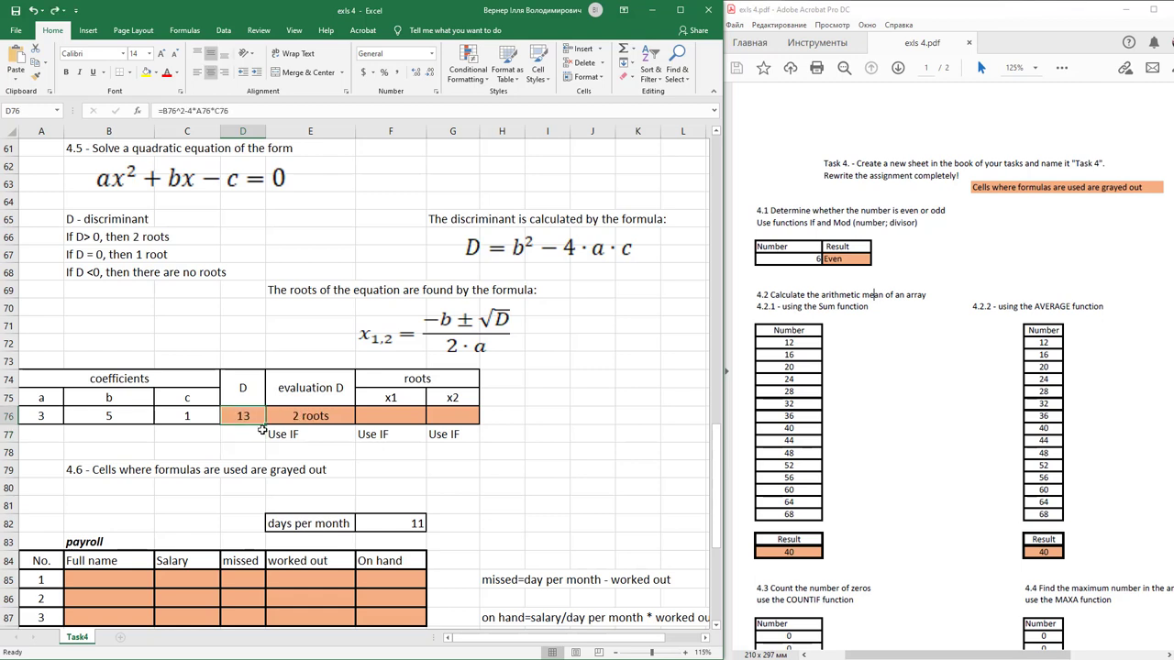
- Test the evaluation formula with a discriminant of 0 in D76, and undo the entry
type("0")
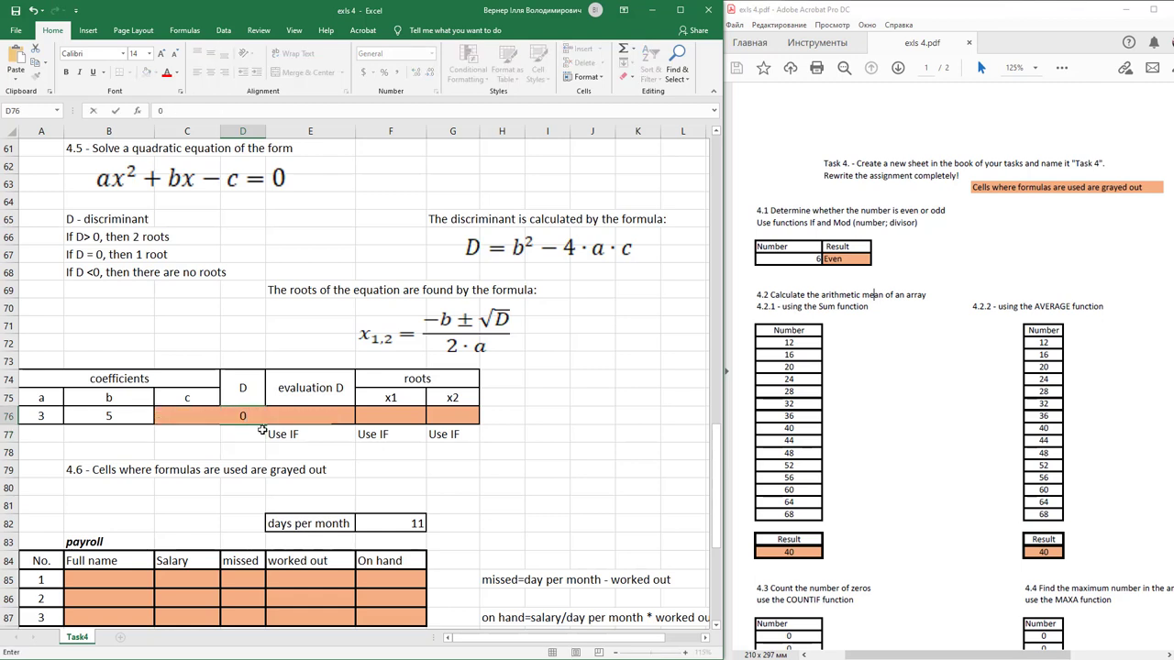
key("Return")
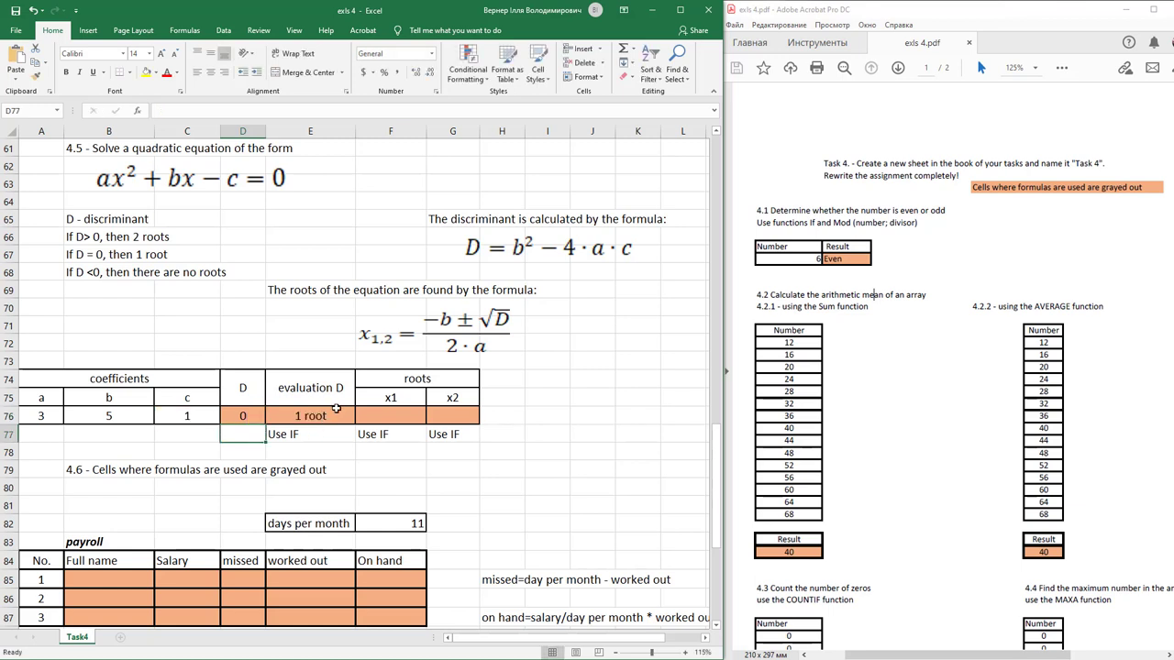
key("ctrl+z")
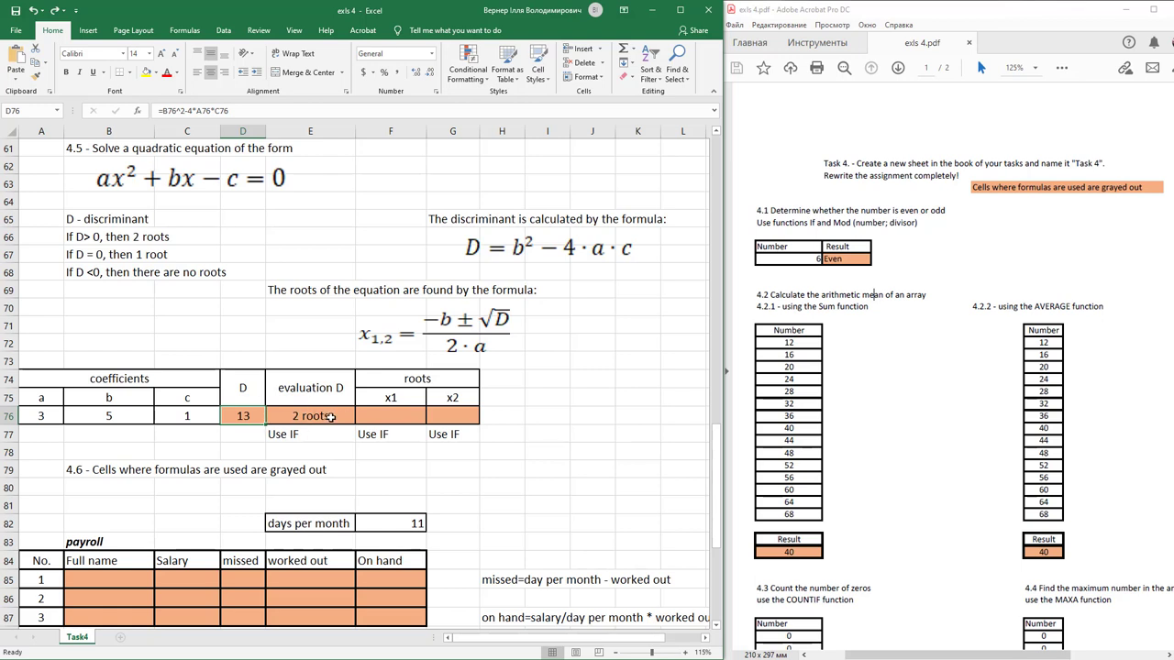
- Insert the IF function in cell F76 under x1
left_click(393, 414)
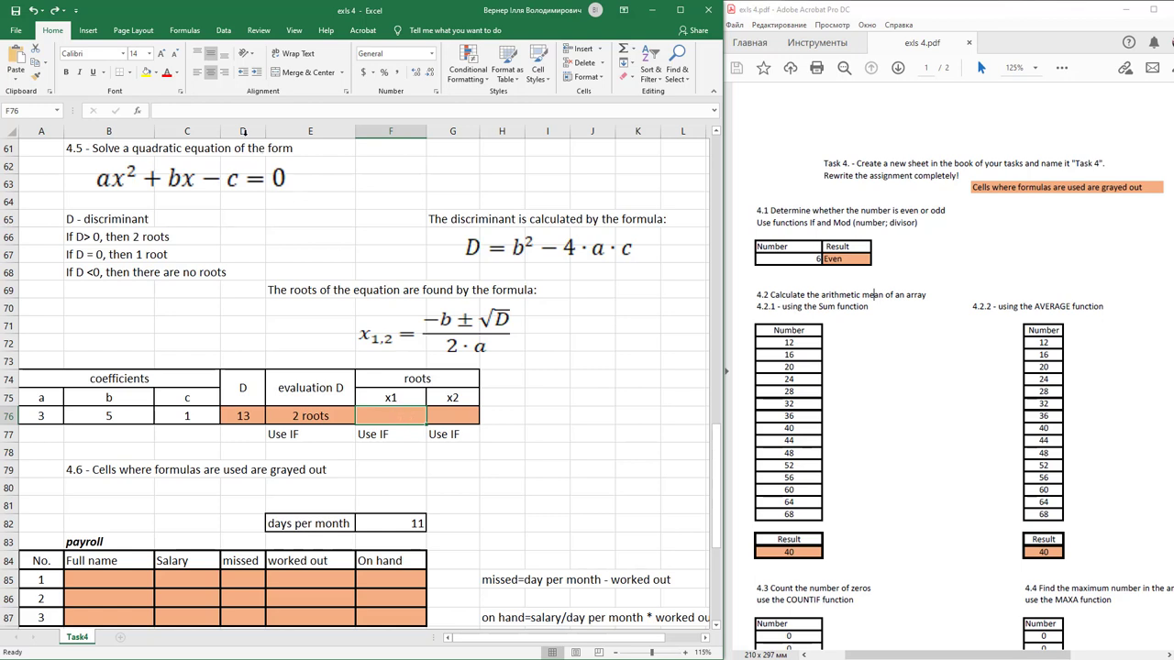
left_click(137, 111)
left_click(419, 245)
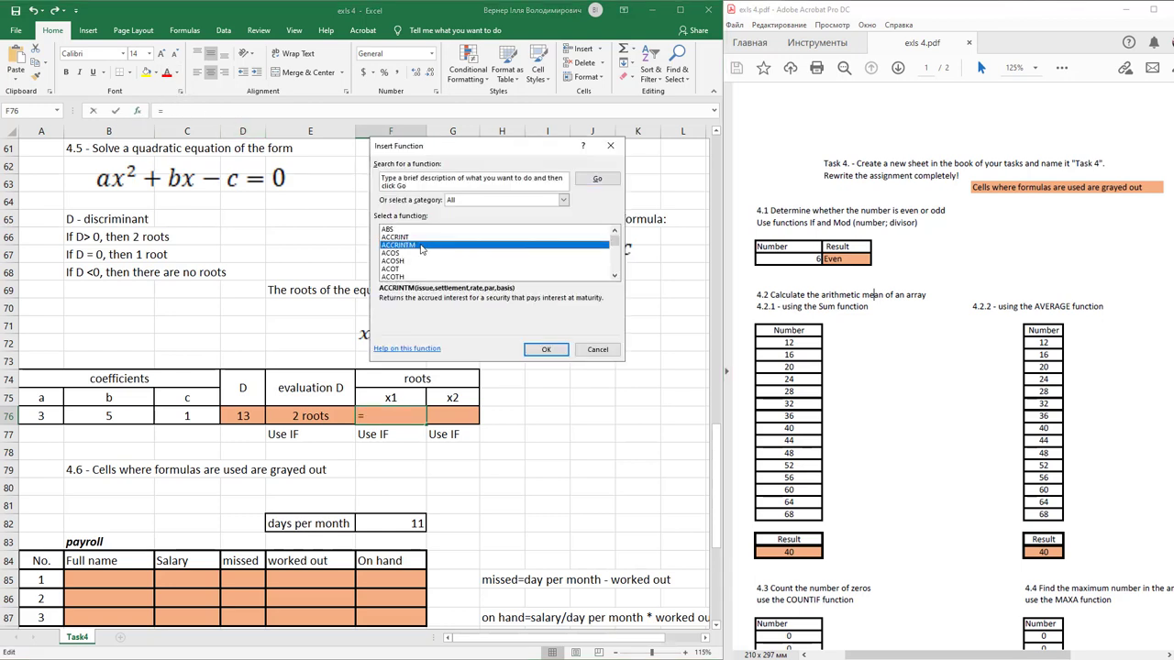
key("i")
key("Return")
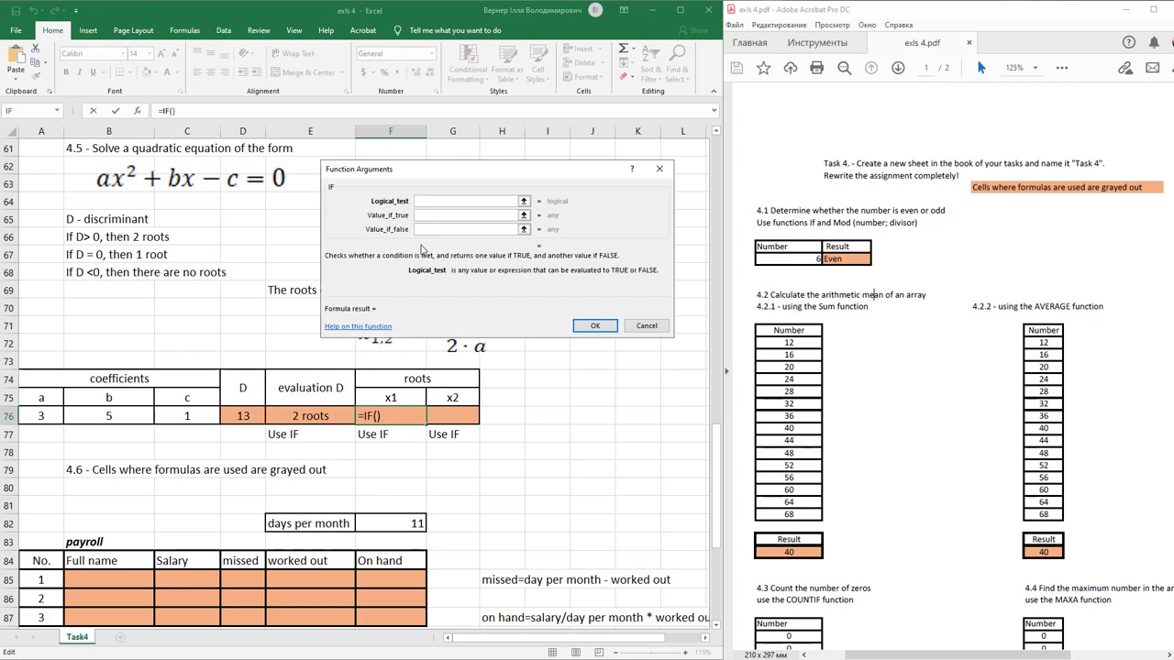
- Set the logical test of the IF function in F76 to E76="No roots"
left_click(320, 417)
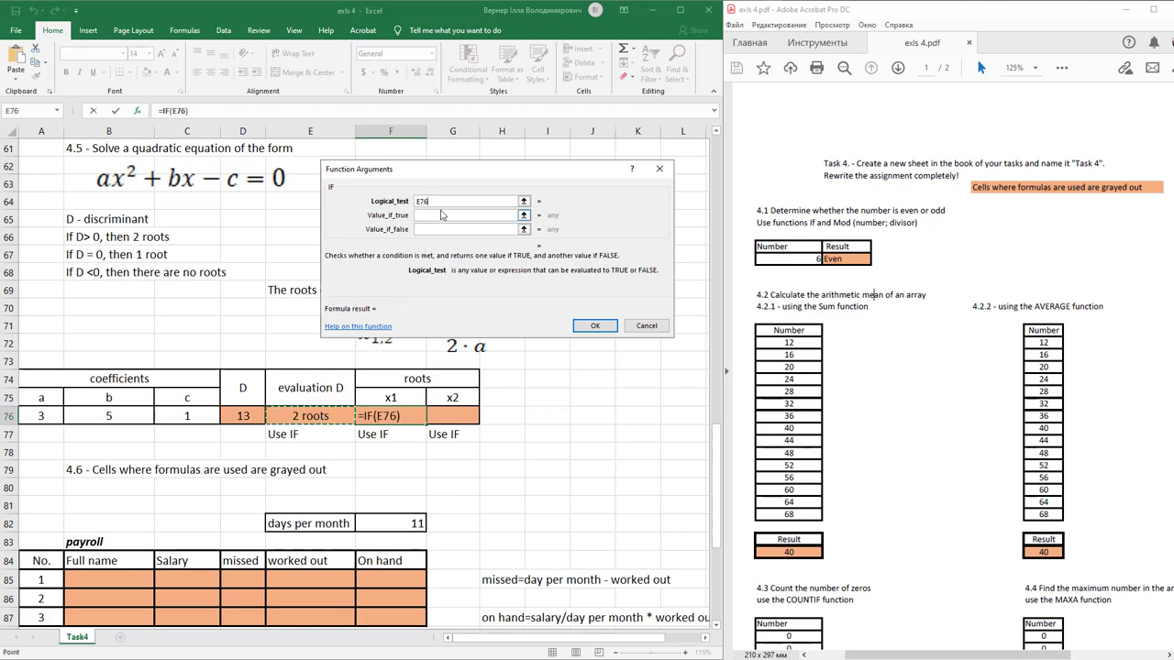
type("=")
type("\"\"")
type("N")
type("o root")
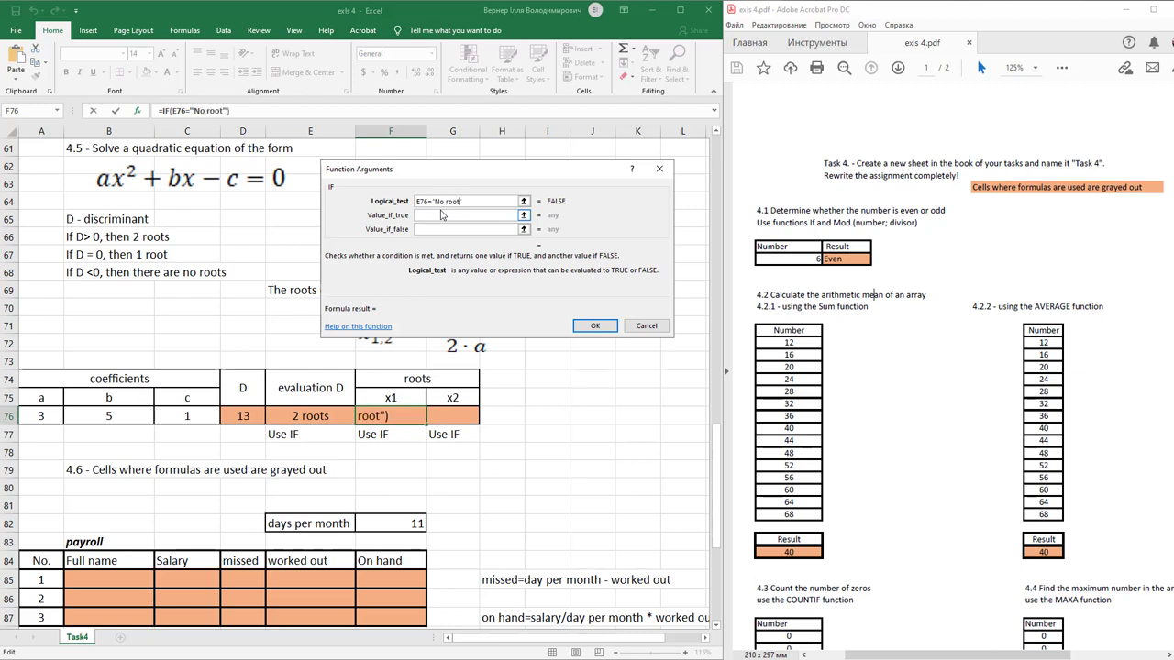
type("s\"")
- Copy the words No root from the logical test into the true value of F76's IF function
left_click_drag(463, 202, 441, 203)
key("ctrl+c")
left_click(437, 216)
key("ctrl+v")
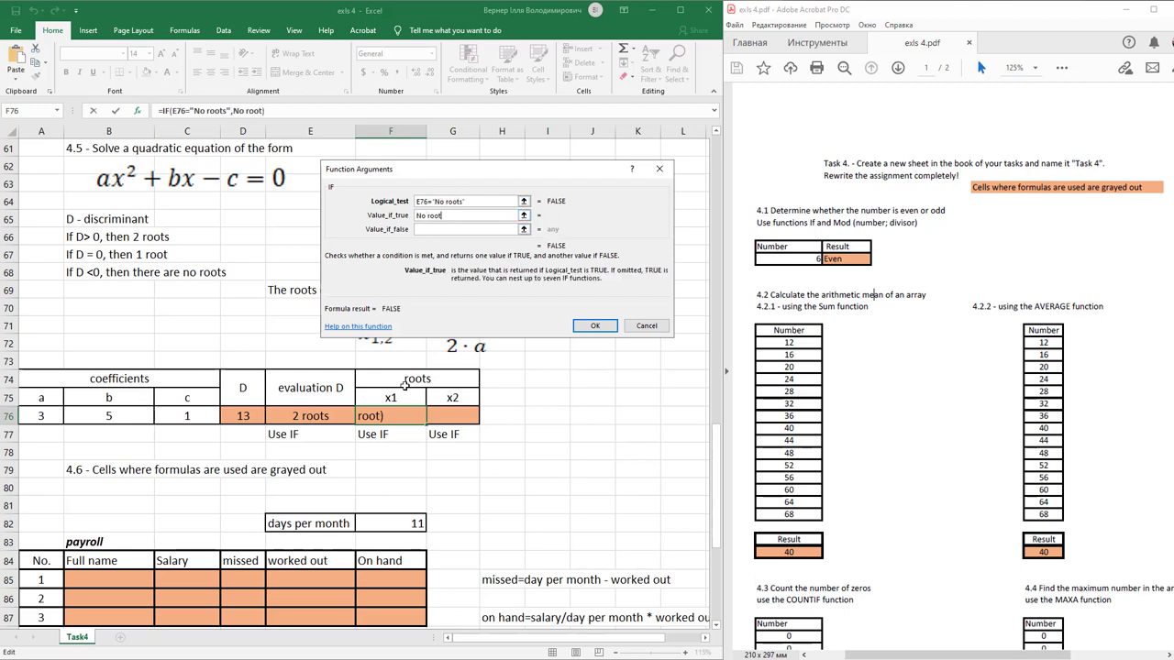
- Set the IF's false value in F76 to (-B76+sqrt(D76))/(2*A76) and accept the formula
left_click(438, 230)
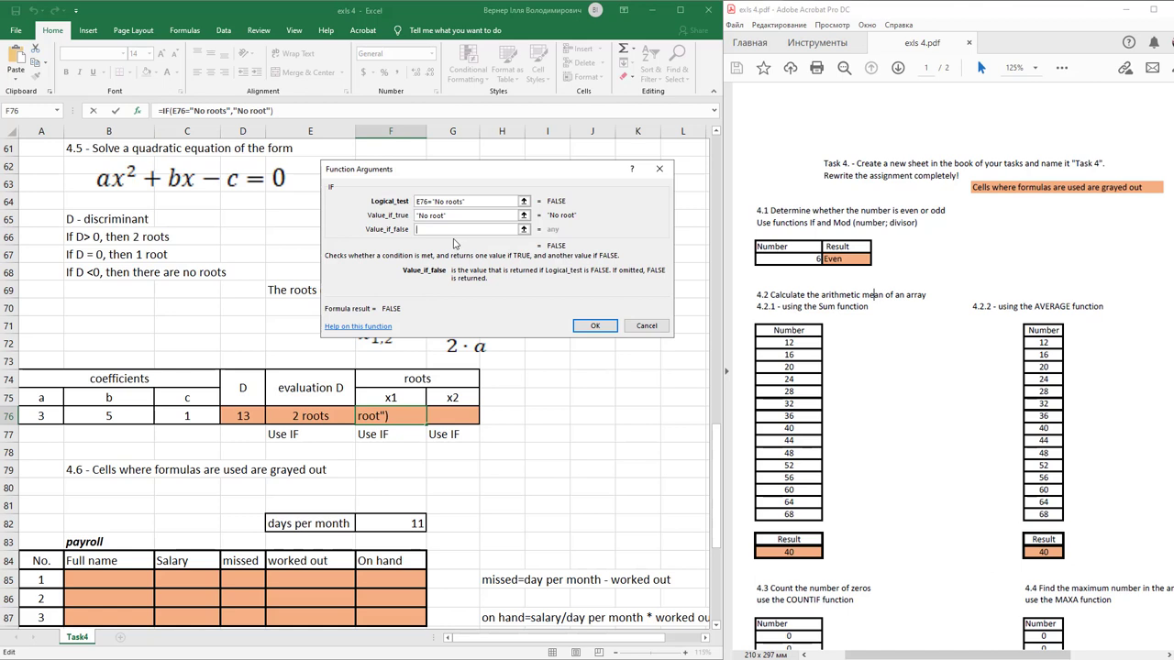
left_click_drag(479, 171, 313, 115)
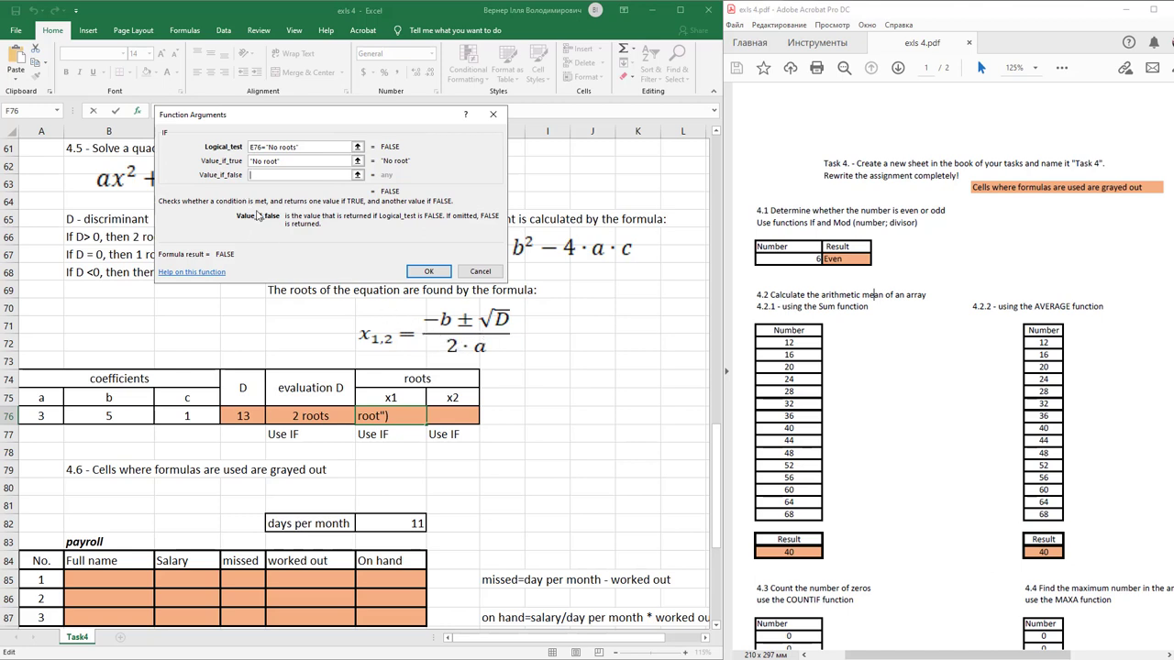
type("(-")
left_click(108, 416)
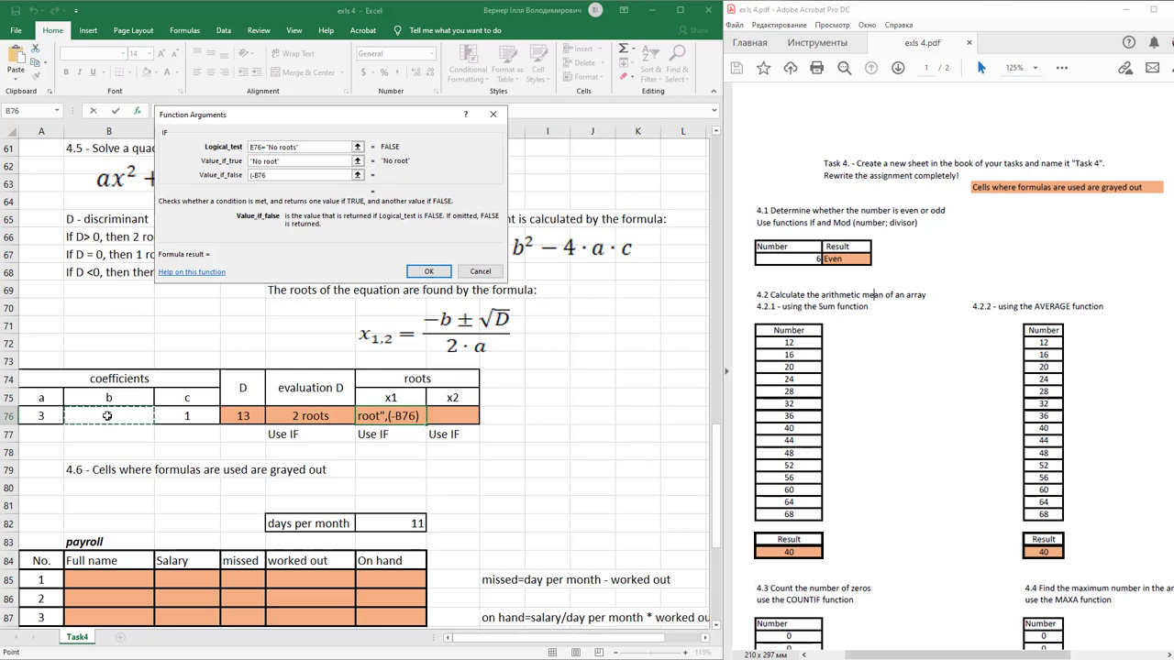
type("+sqrt(")
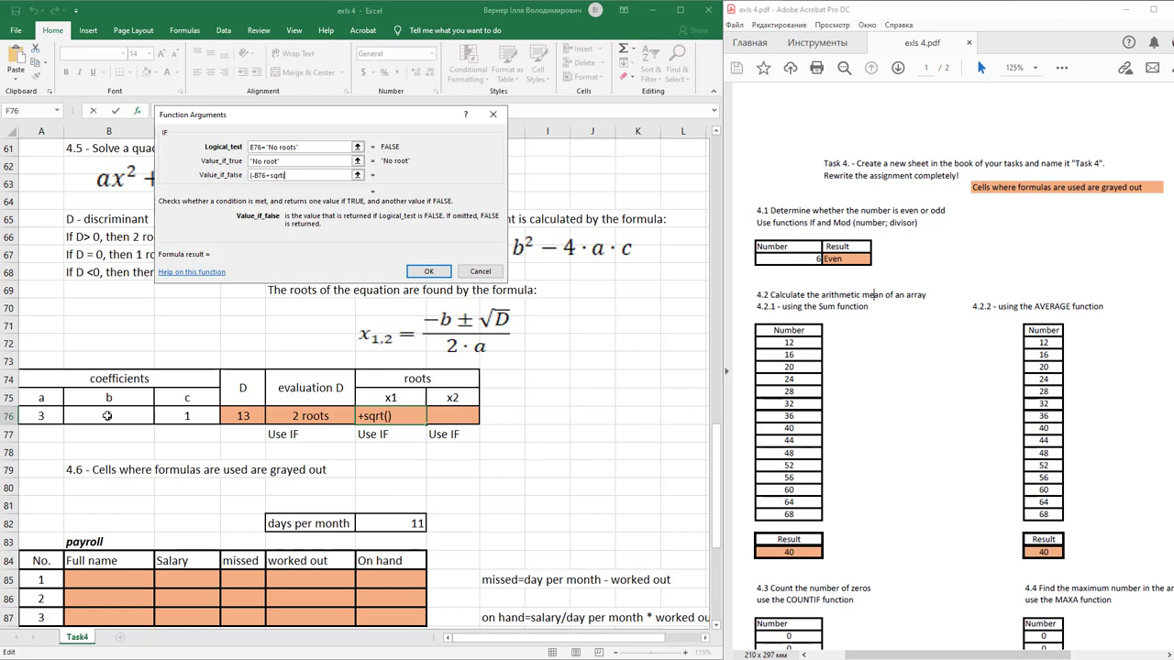
left_click(242, 416)
type("))")
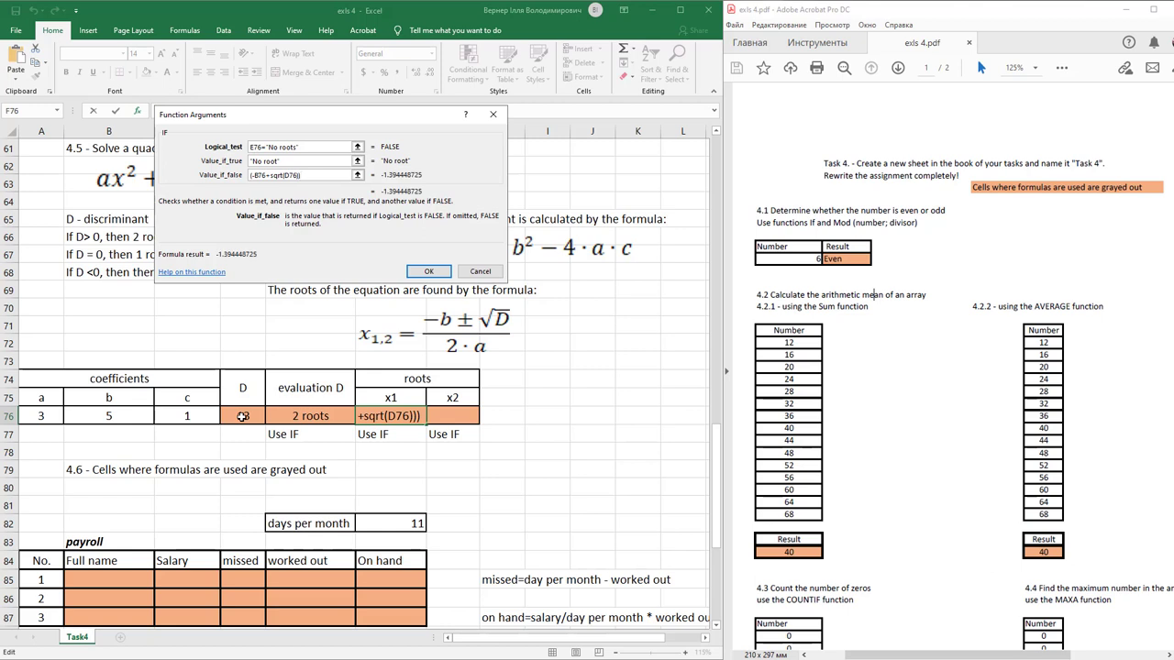
type("/(2*")
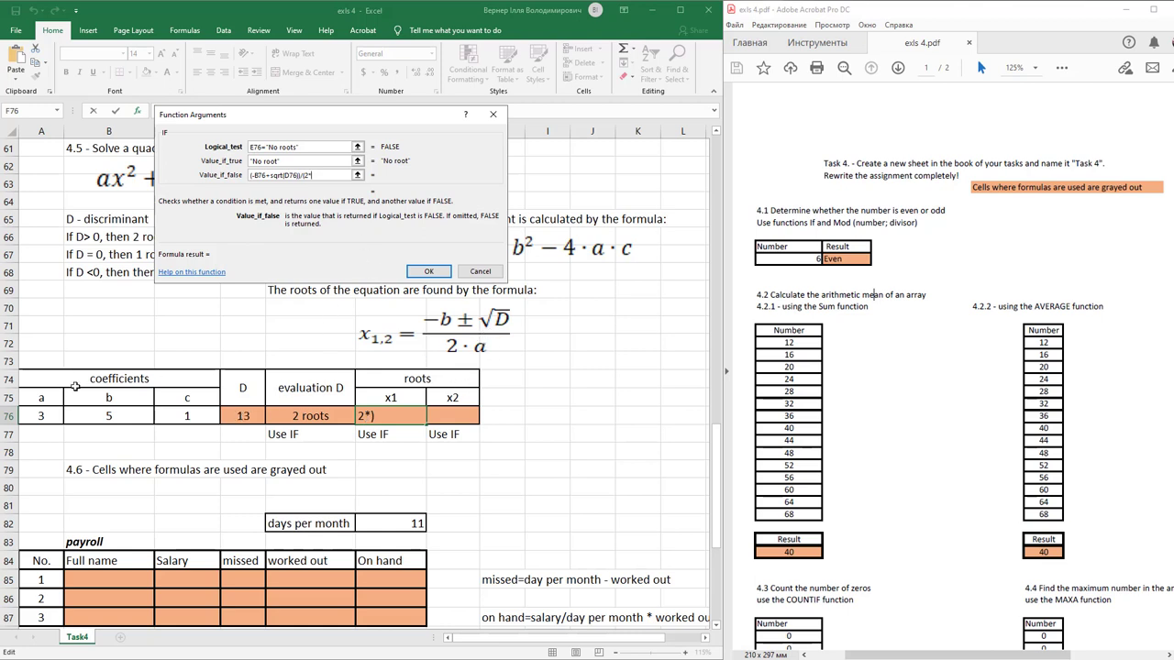
left_click(42, 417)
type(")")
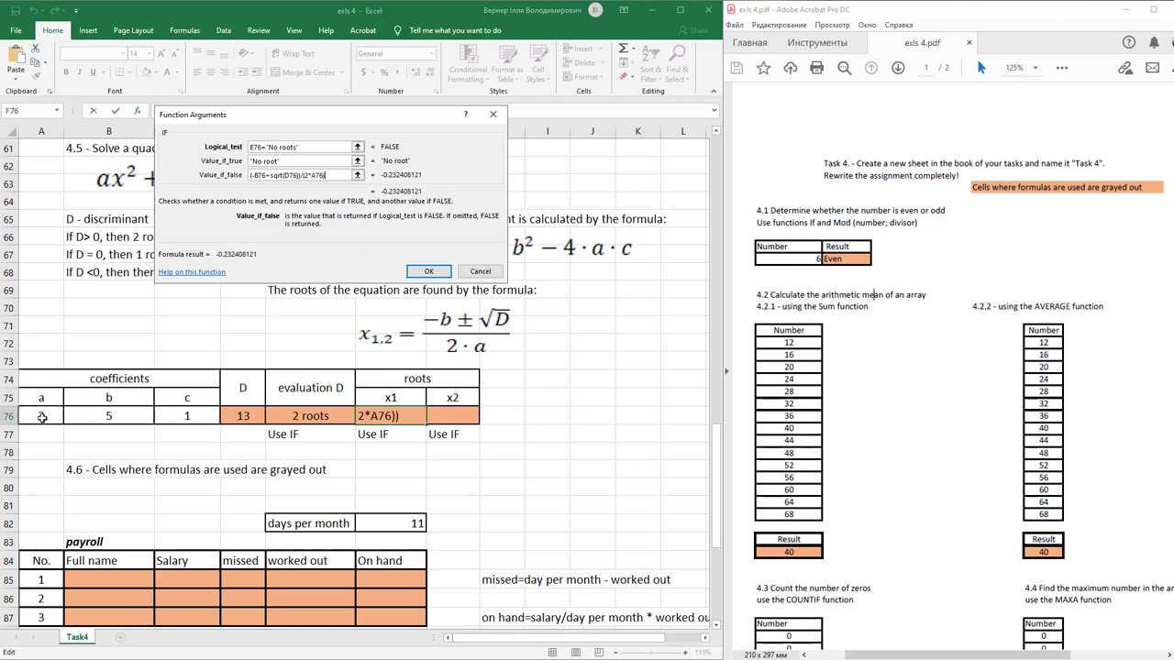
left_click(428, 272)
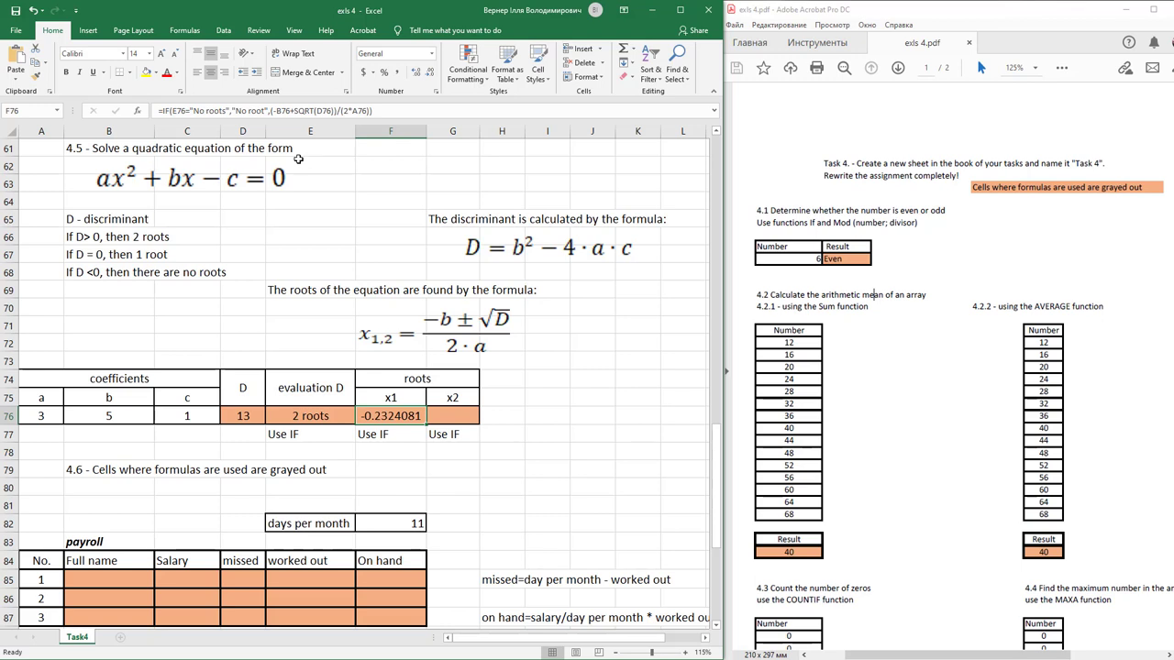
- Copy the full x1 formula text from F76 into cell G76 under x2, keeping its cell references unchanged
left_click(290, 112)
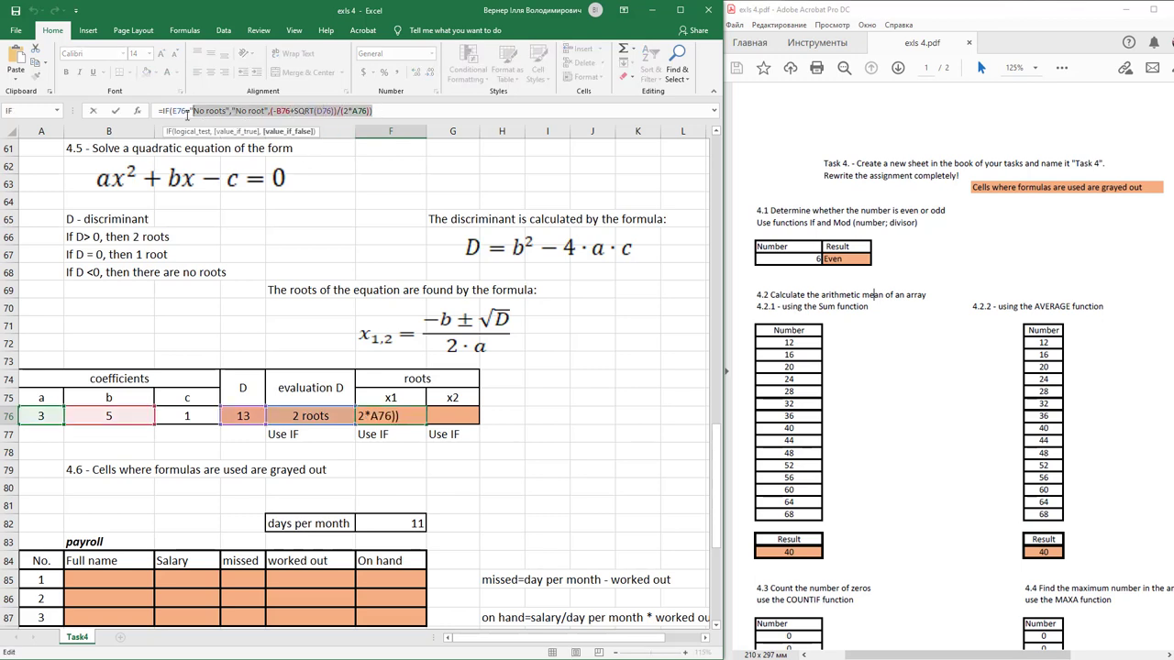
left_click_drag(186, 114, 166, 112)
key("ctrl+c")
key("Escape")
key("Right")
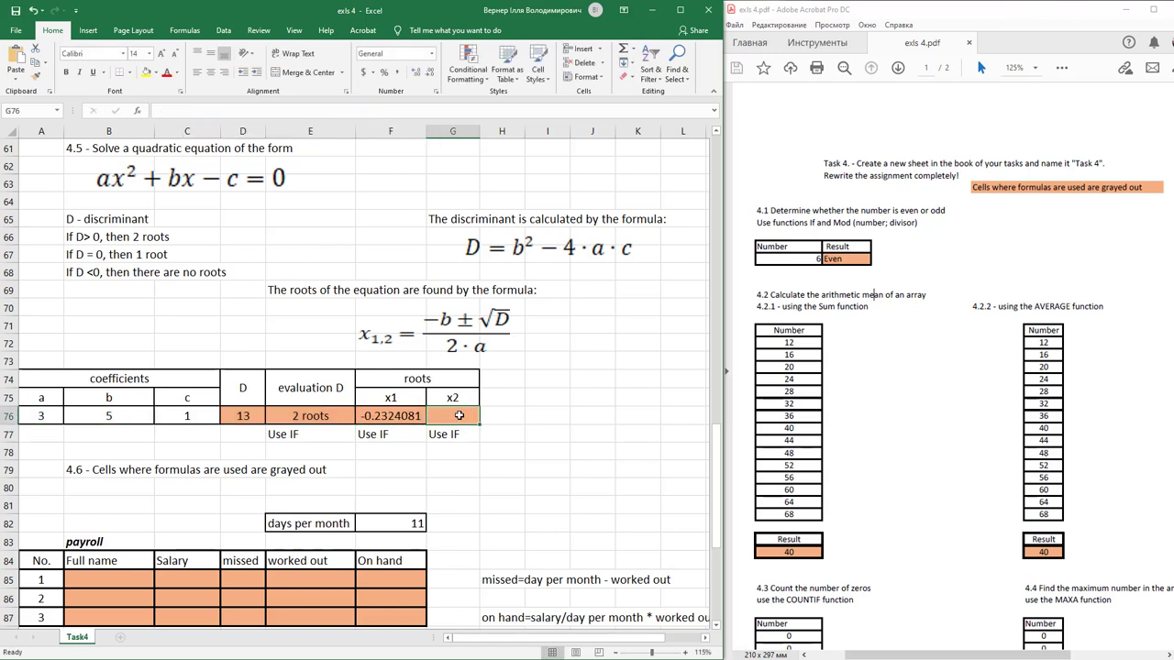
key("ctrl+v")
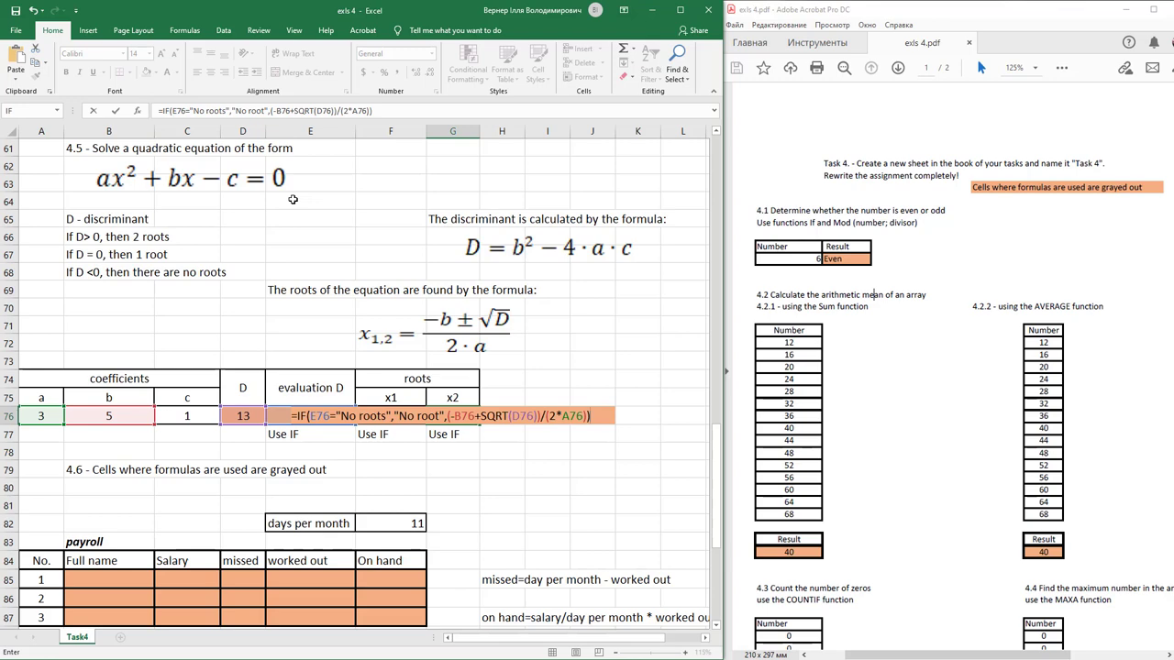
key("ctrl+Return")
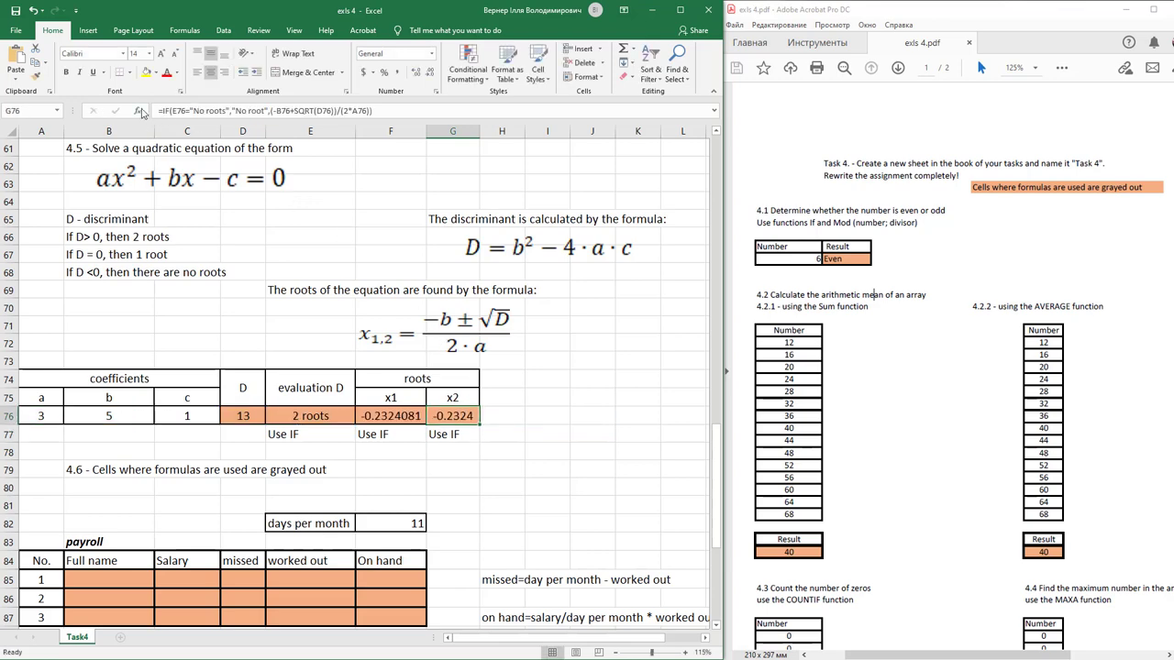
- Set the logical test of the IF function in G76 to E76="2 roots"
left_click(138, 111)
left_click_drag(371, 112, 509, 134)
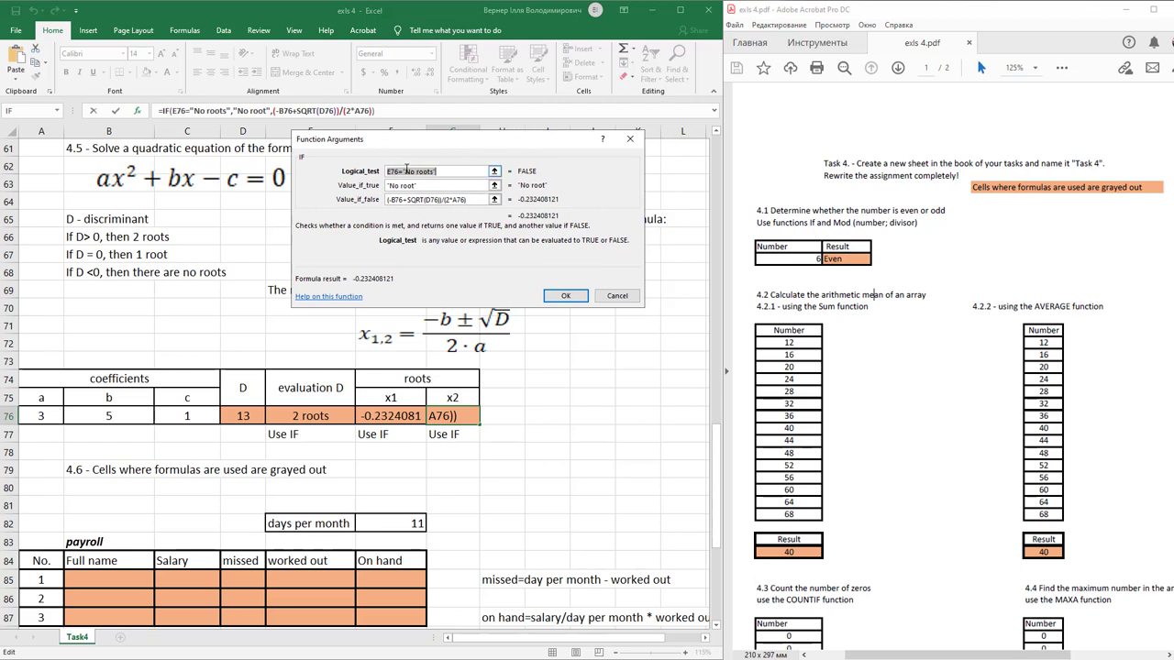
left_click_drag(388, 172, 405, 172)
left_click(470, 200)
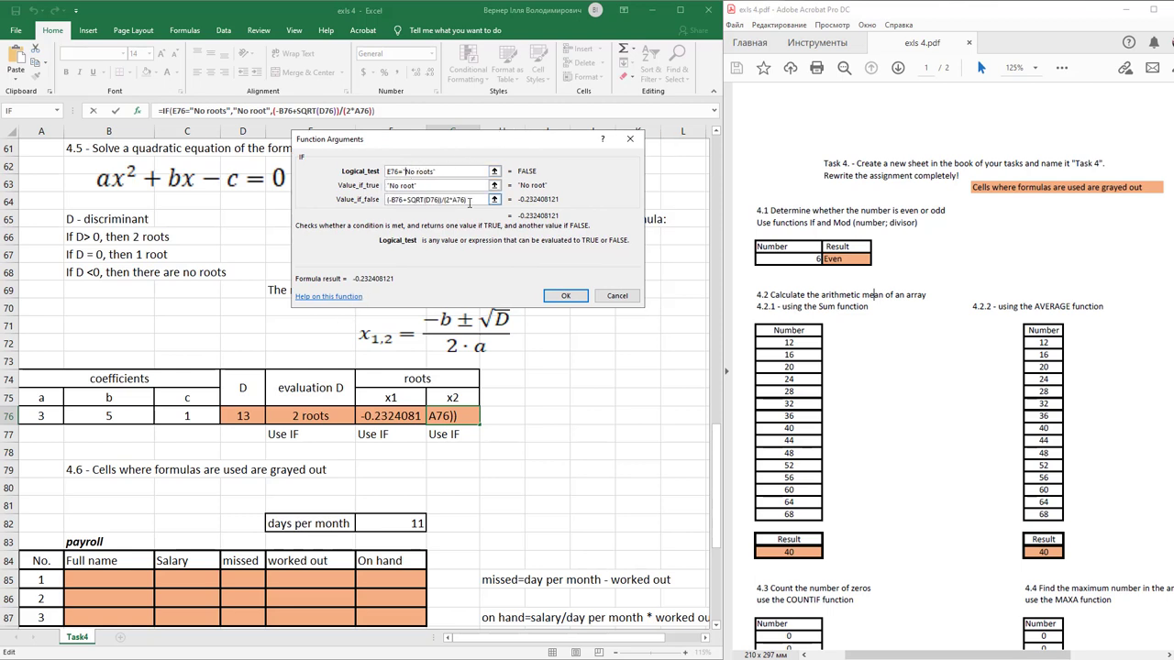
key("Delete")
key("Delete")
type("2")
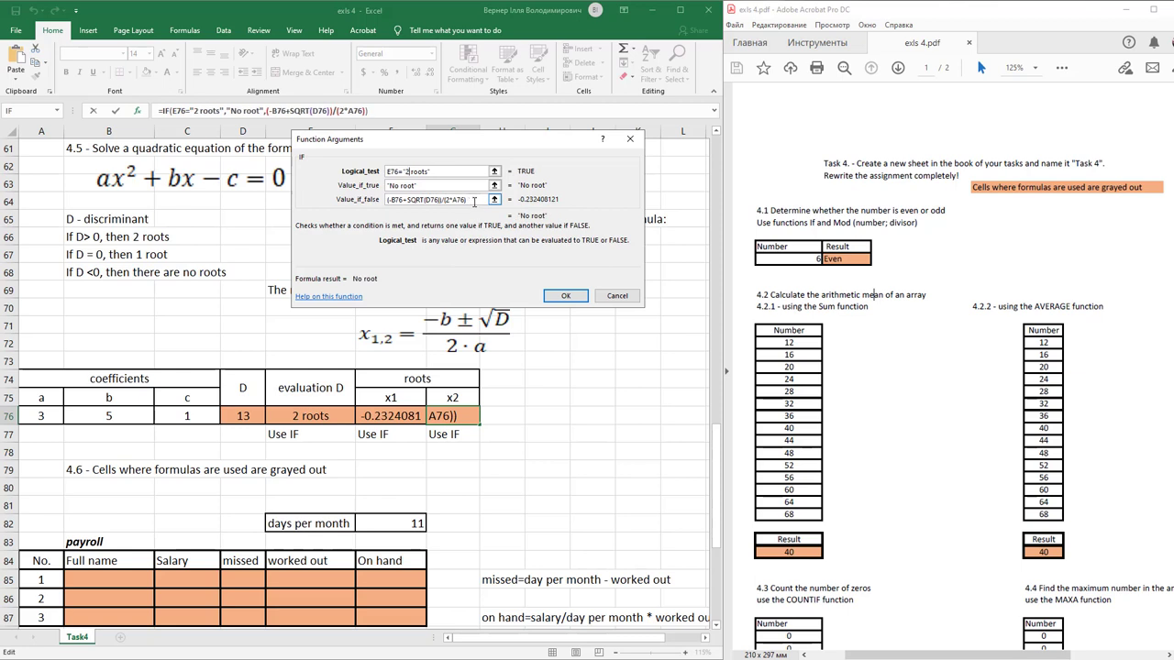
- Move the root expression in G76's IF from the false value to the true value and make it (-B76-SQRT(D76))/(2*A76)
left_click(381, 202, "shift")
key("BackSpace")
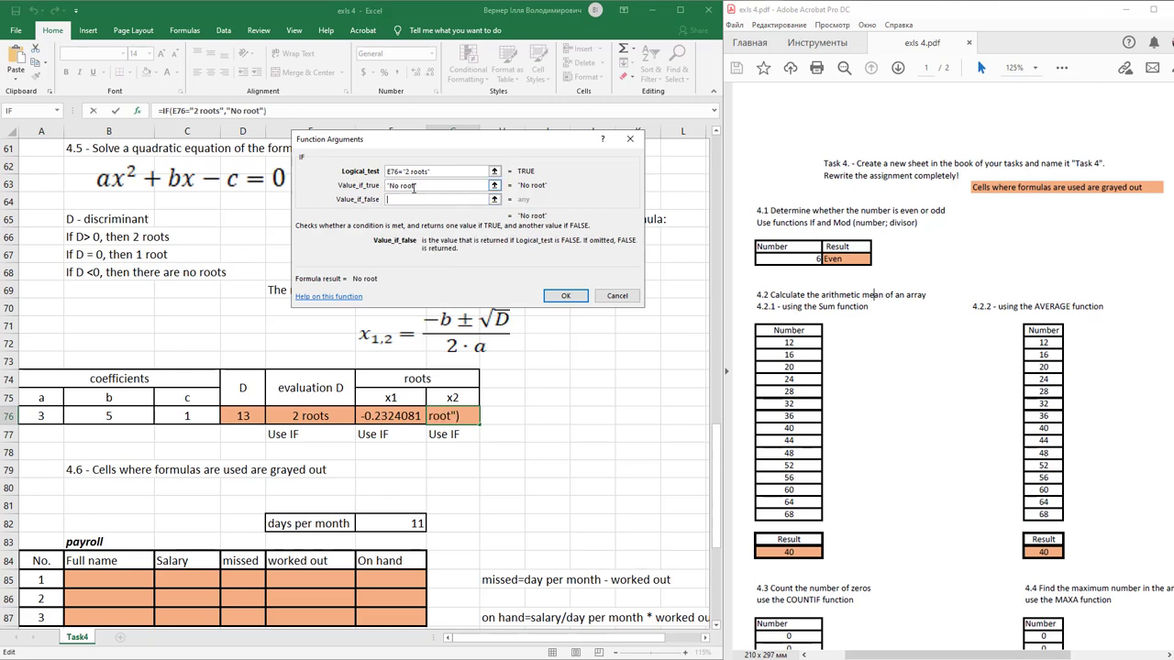
left_click(417, 187)
key("ctrl+a")
key("ctrl+v")
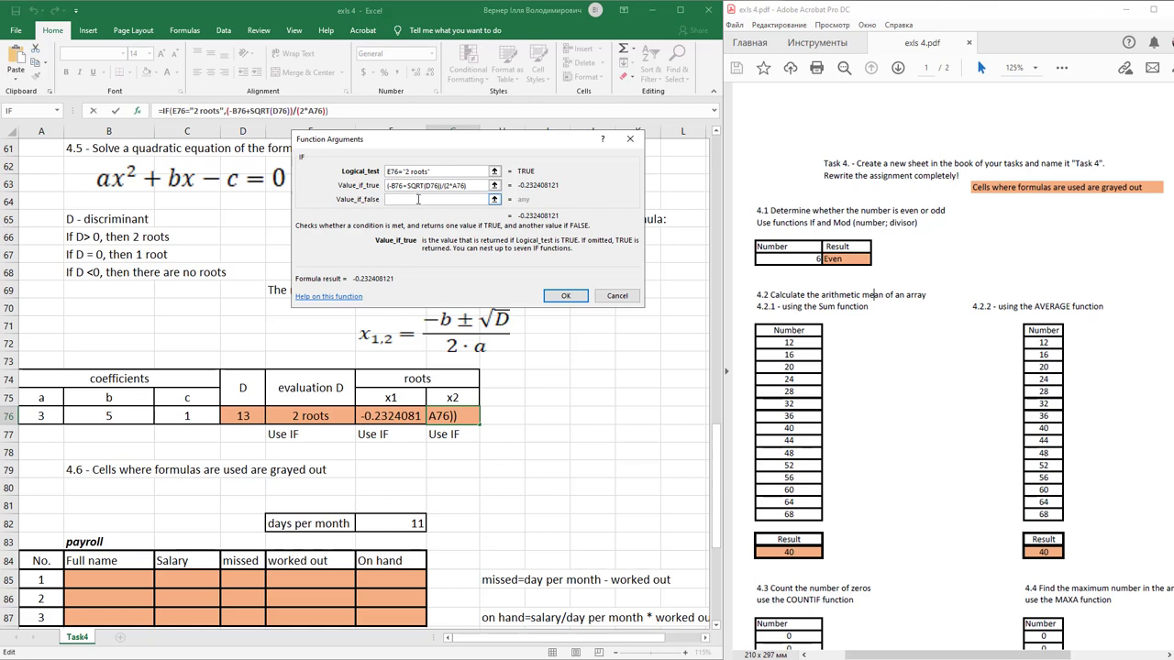
left_click(403, 185)
key("Delete")
type("-")
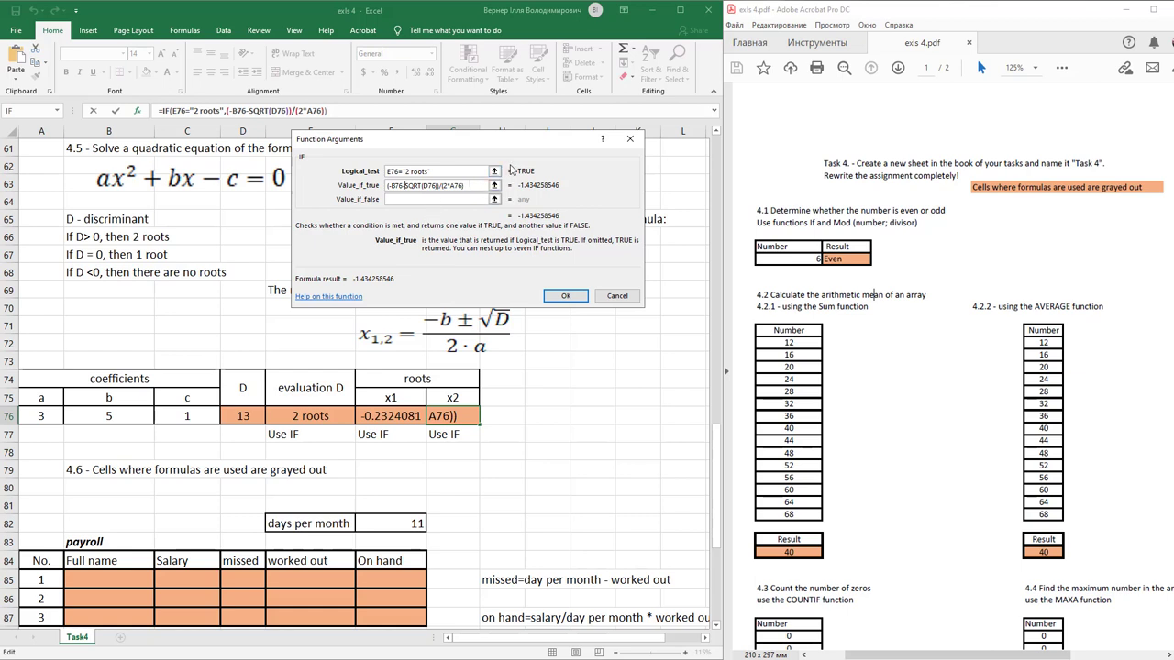
- Set the IF's false value in G76 to No roots and accept the formula
left_click(418, 200)
left_click(418, 199)
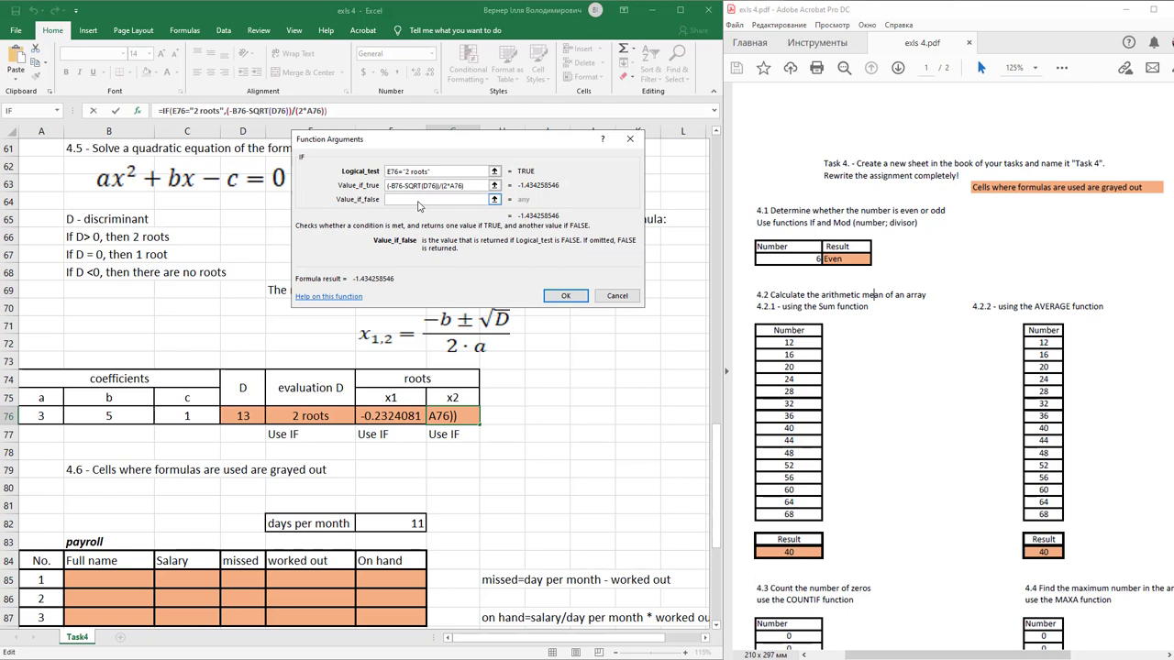
type("No roots")
left_click(563, 294)
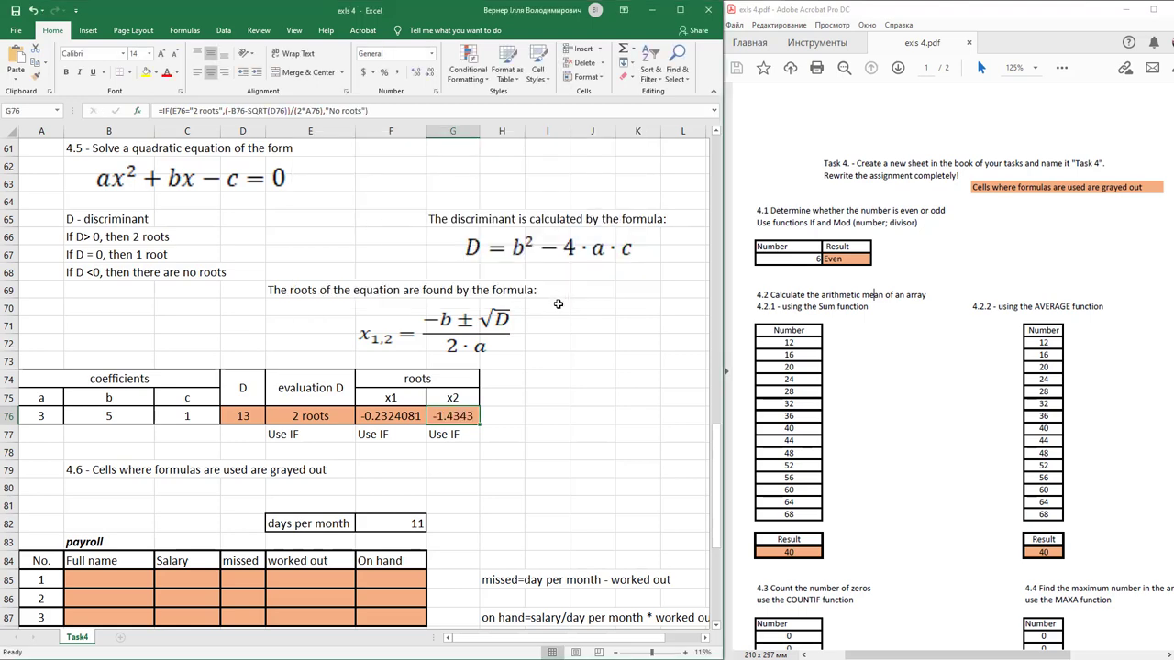
- Test the evaluation and root formulas with a discriminant of -5 in D76, and undo that entry
scroll(899, 422, "down", 15)
scroll(900, 423, "down", 5)
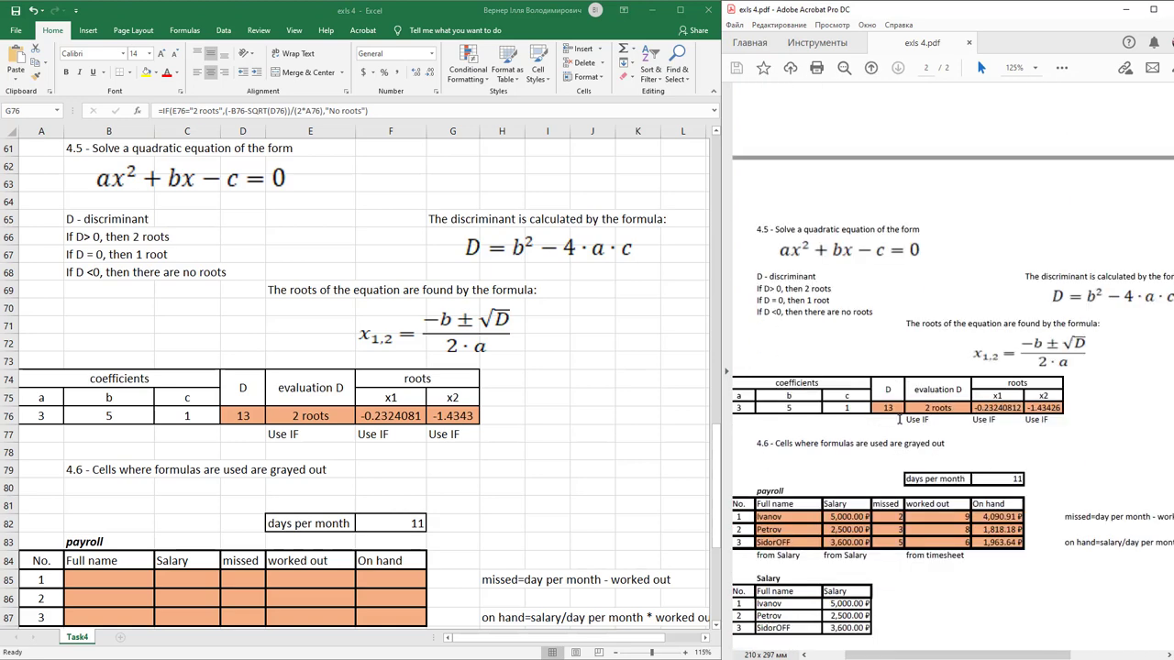
scroll(899, 419, "down", 2)
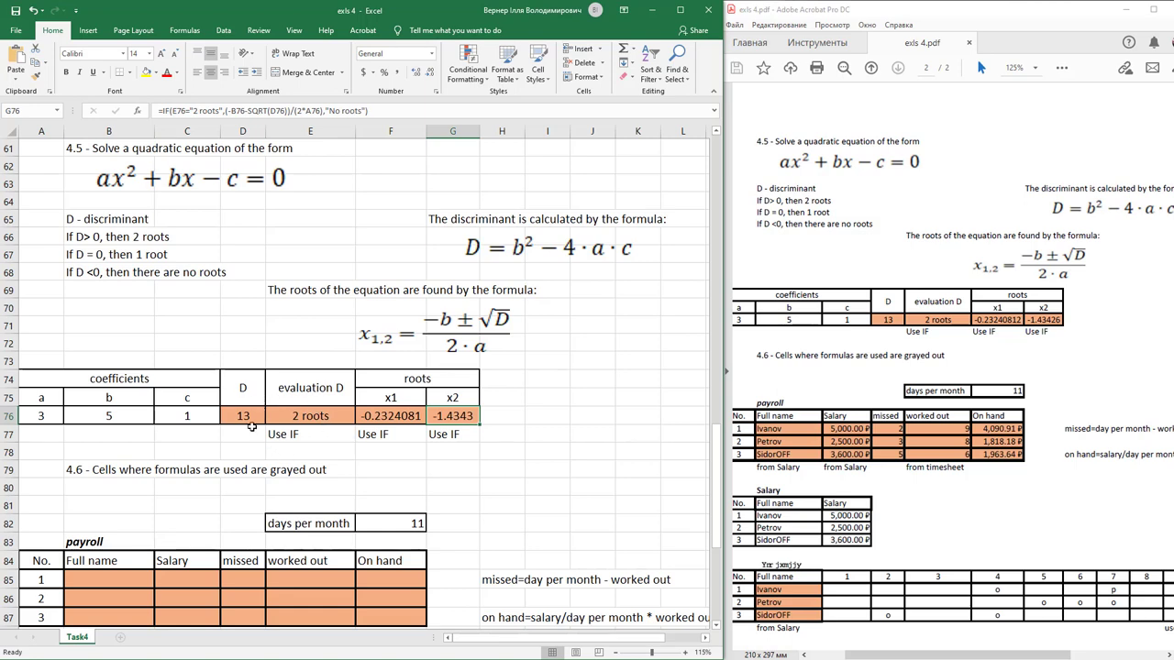
left_click(250, 423)
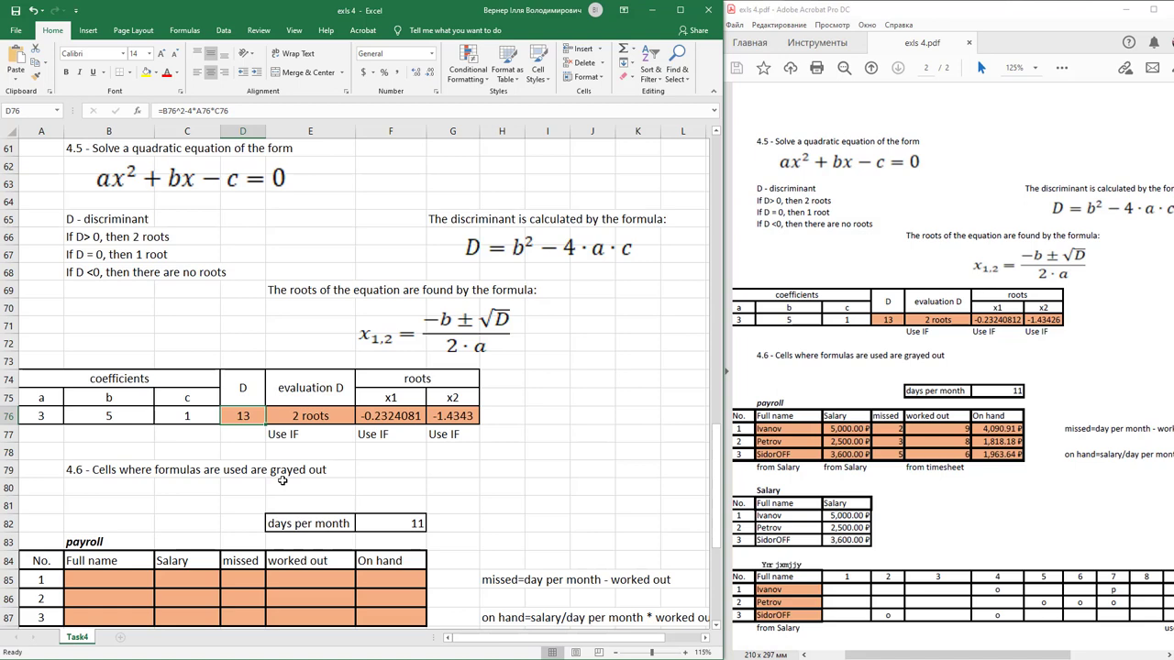
type("-5")
key("Return")
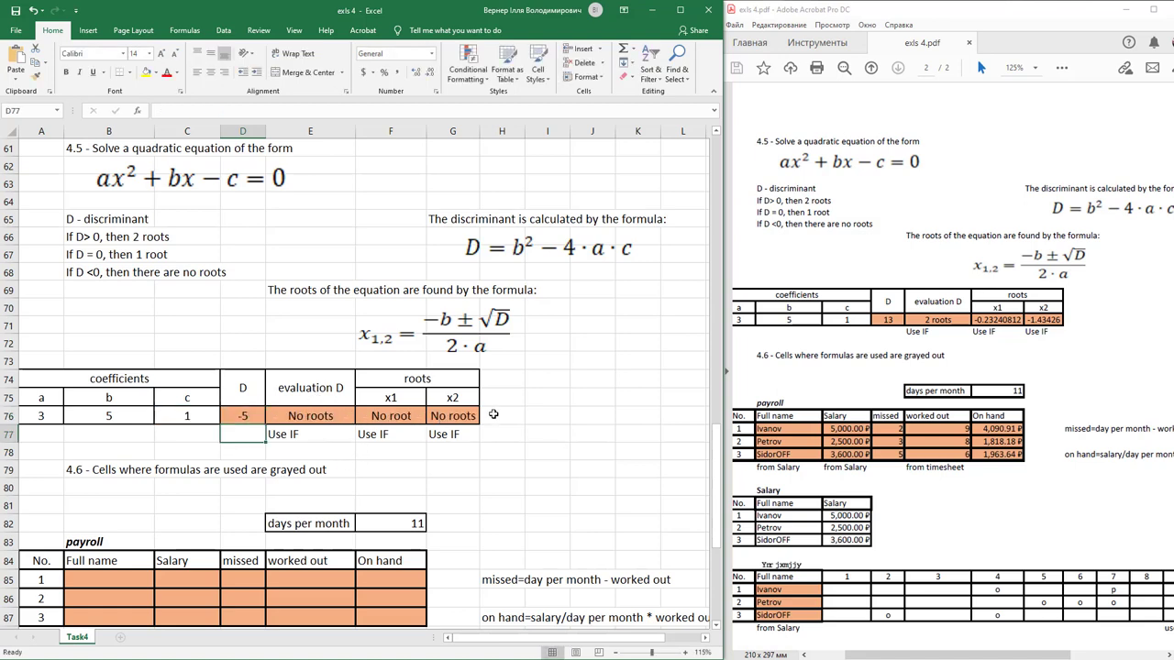
key("ctrl+z")
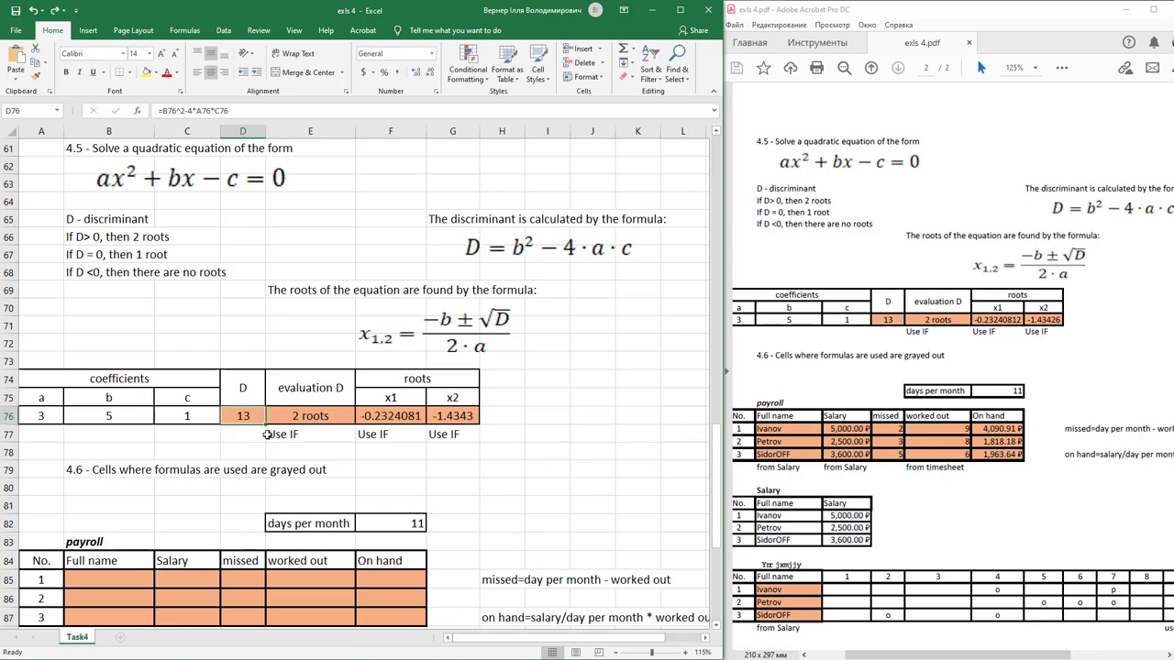
- Test the evaluation and root formulas with a discriminant of 0 in D76, and undo that entry
type("0")
key("Return")
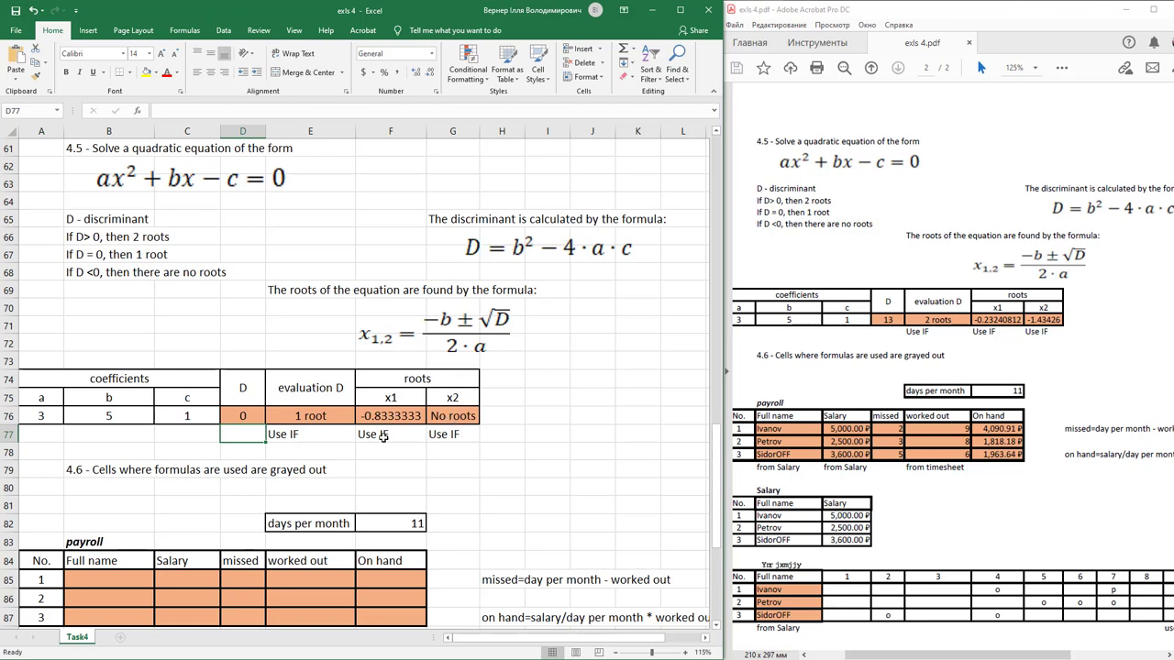
key("ctrl+z")
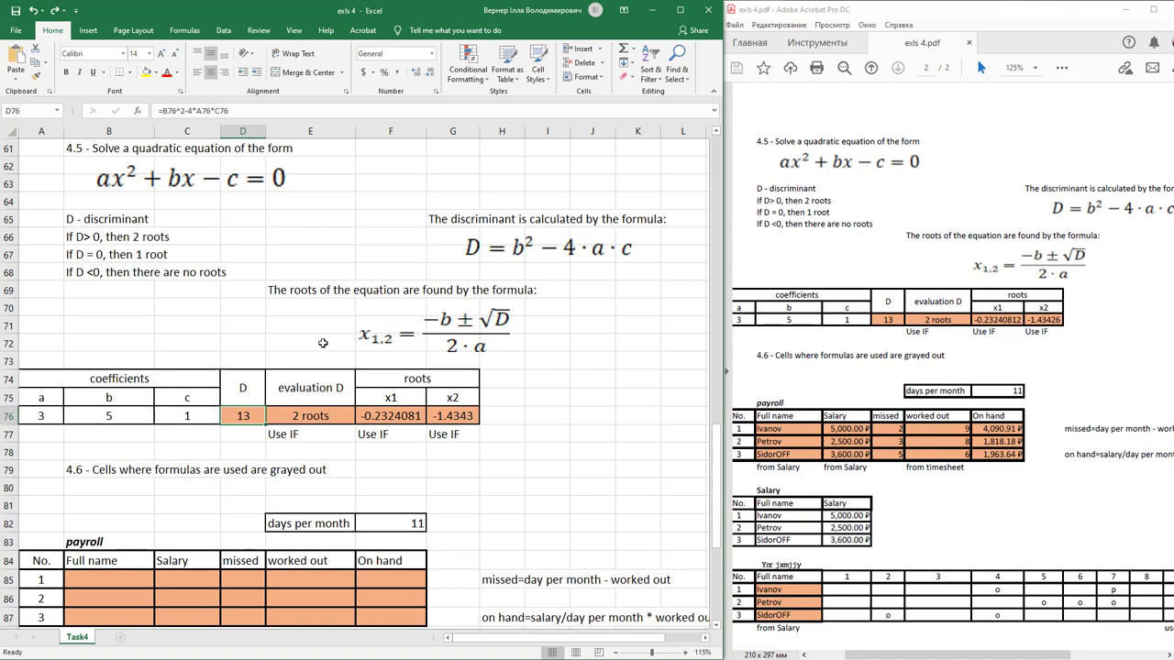
- Format the amounts in C92:C94 of the Salary table in 4.6 as Currency with the ₽ Russian symbol
scroll(325, 340, "down", 5)
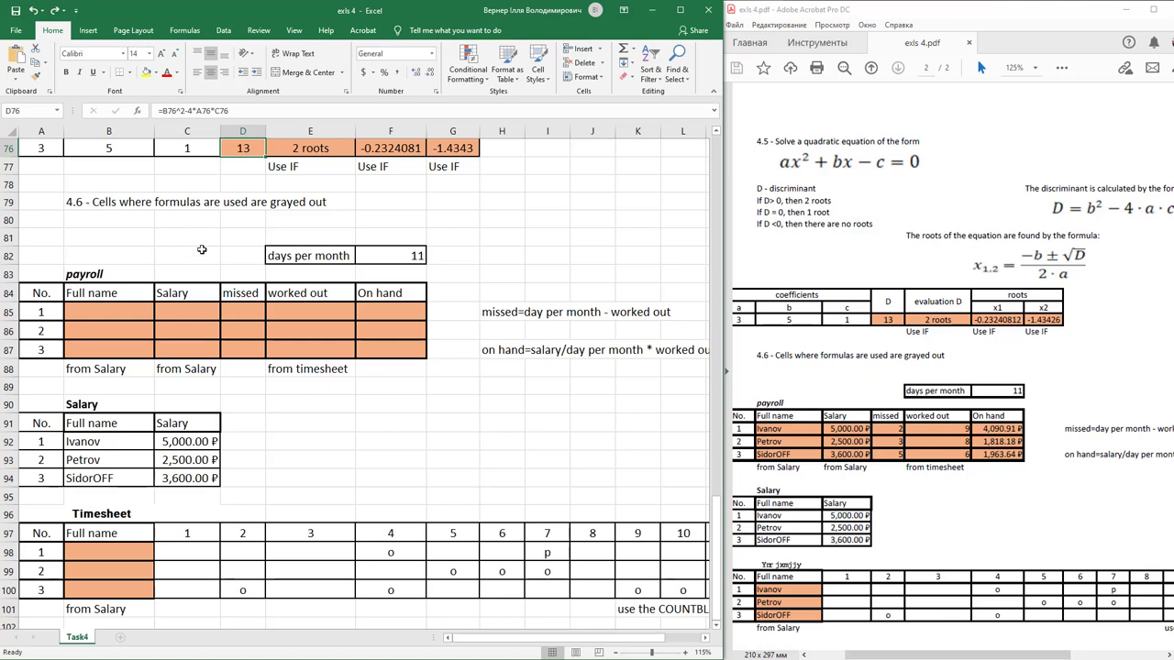
scroll(236, 280, "down", 1)
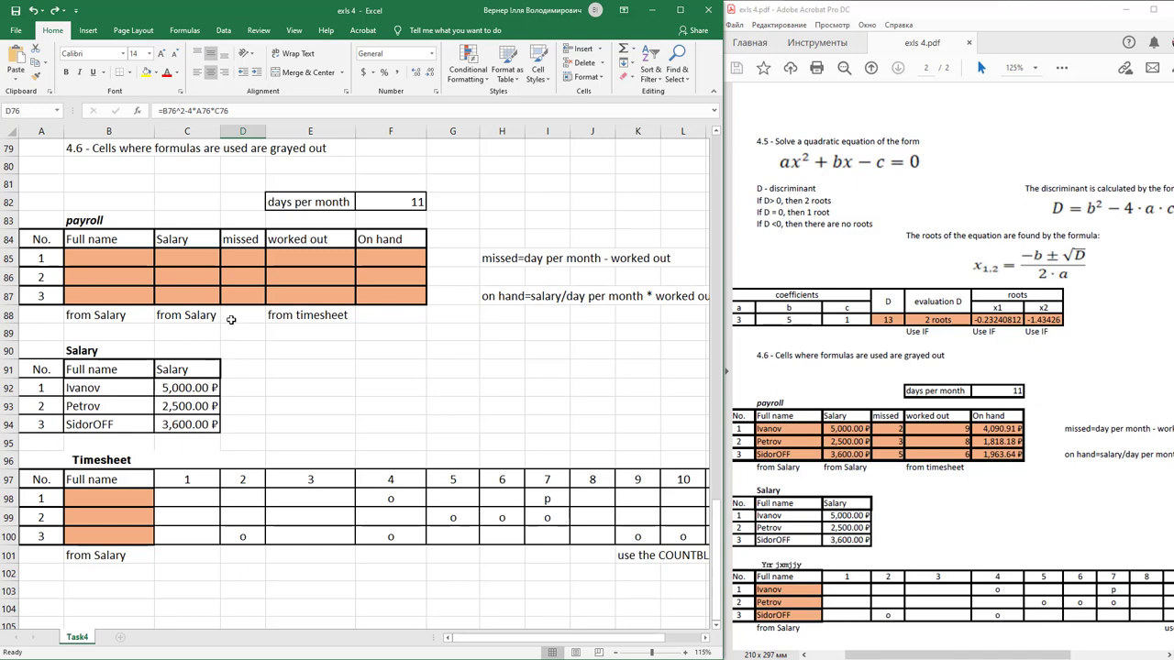
left_click_drag(44, 369, 165, 423)
left_click(243, 387)
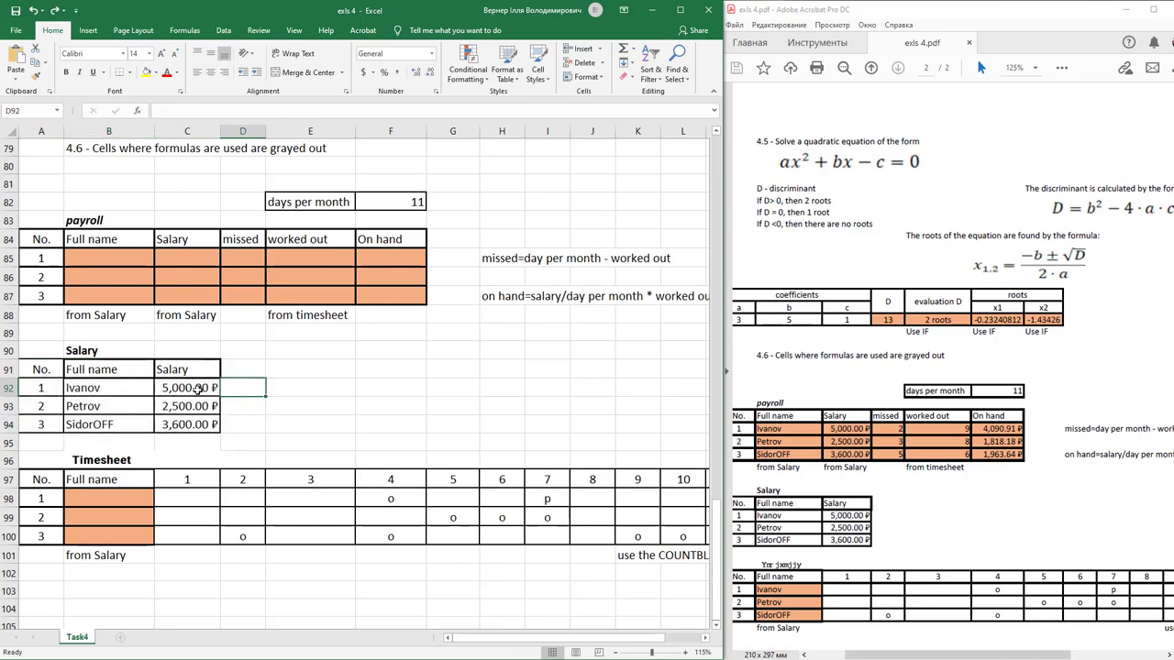
left_click(196, 389)
mouse_move(196, 389)
left_mouse_down()
mouse_move(192, 426)
mouse_move(190, 393)
left_mouse_up()
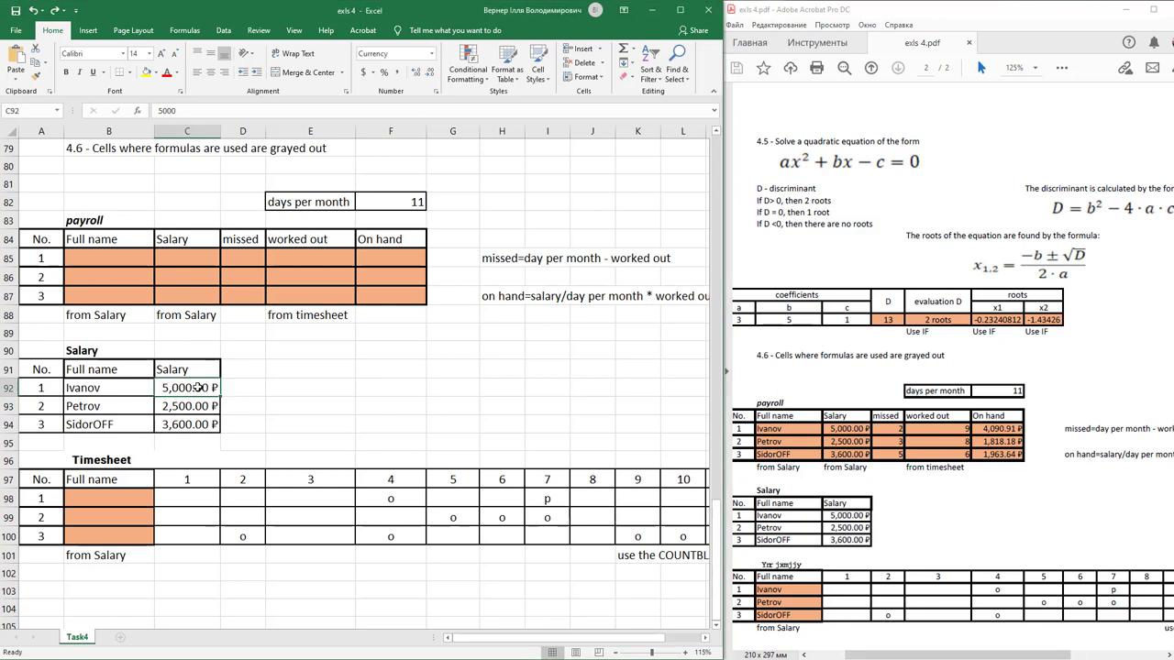
left_click_drag(199, 388, 192, 420)
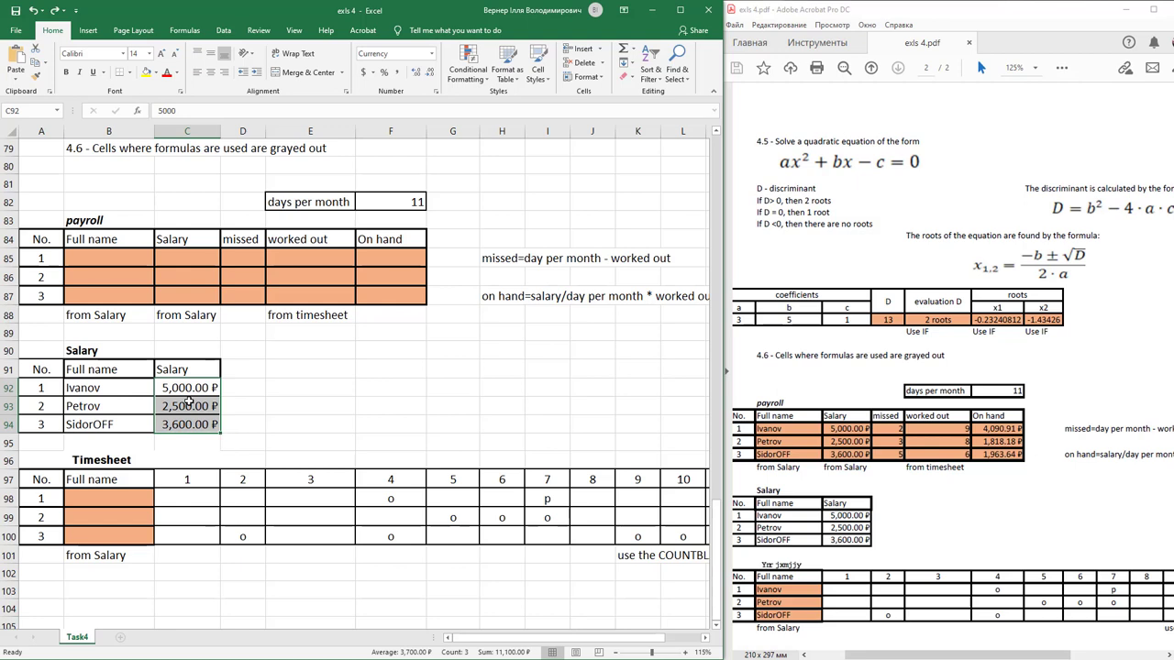
key("ctrl+1")
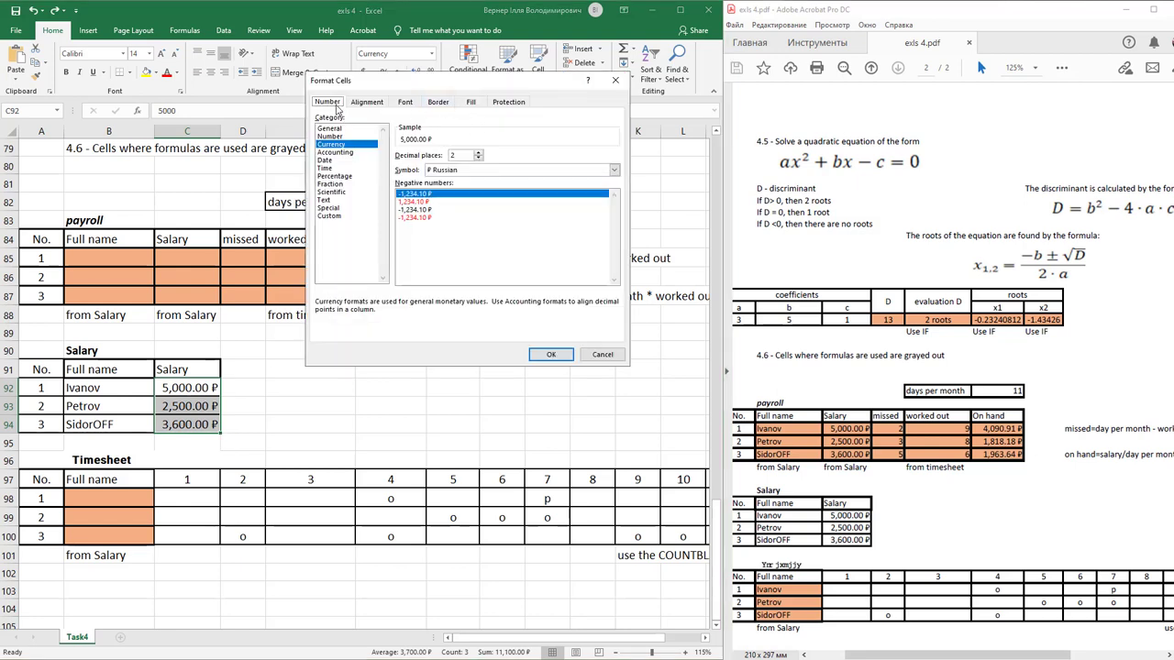
left_click(337, 147)
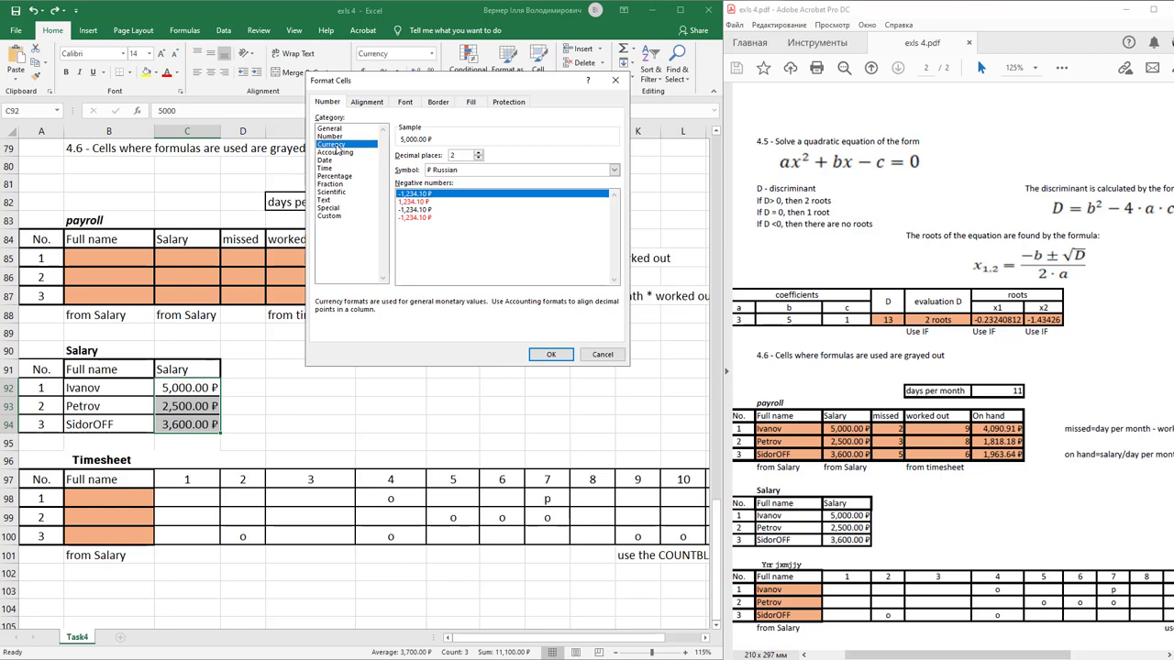
left_click(491, 171)
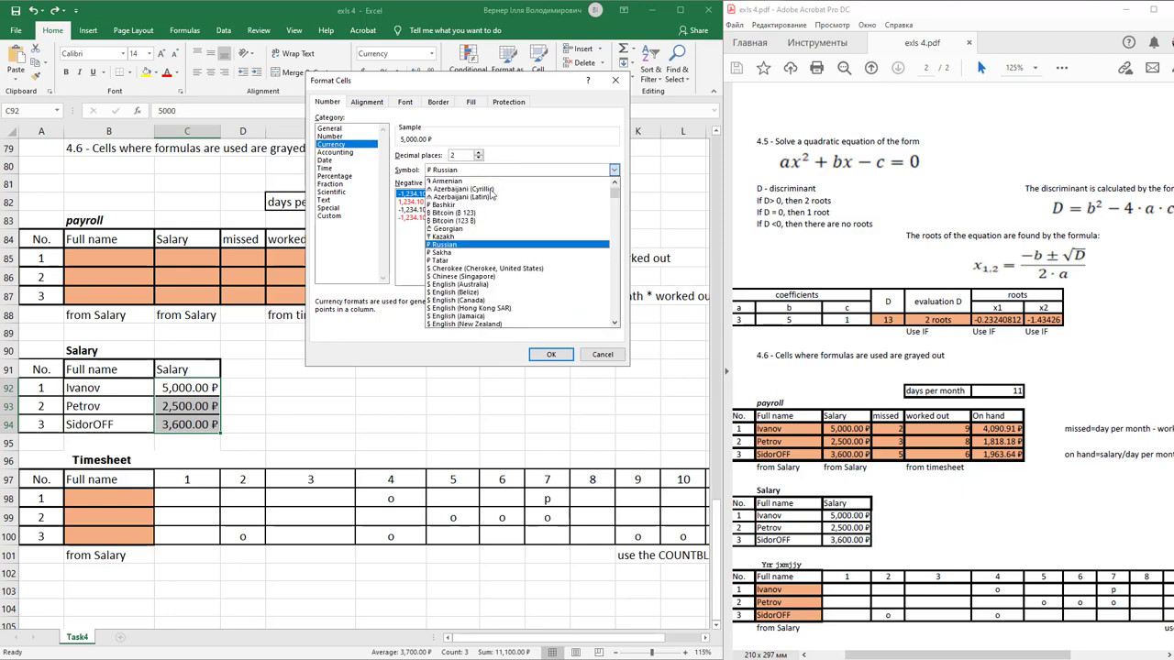
left_click(479, 245)
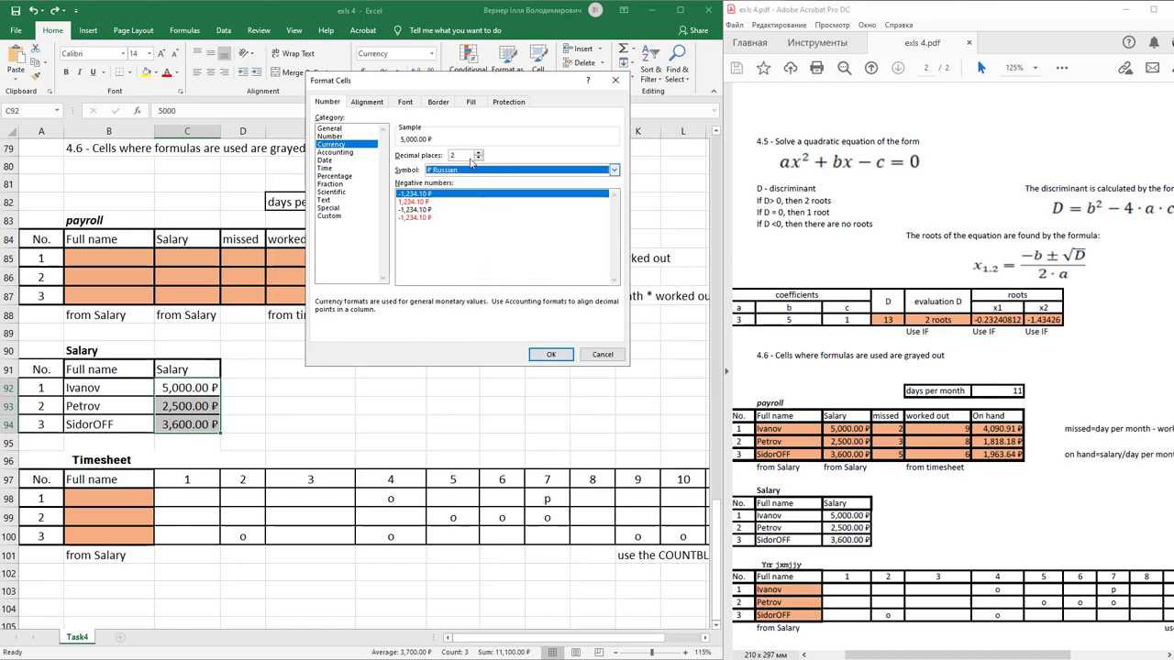
left_click(556, 354)
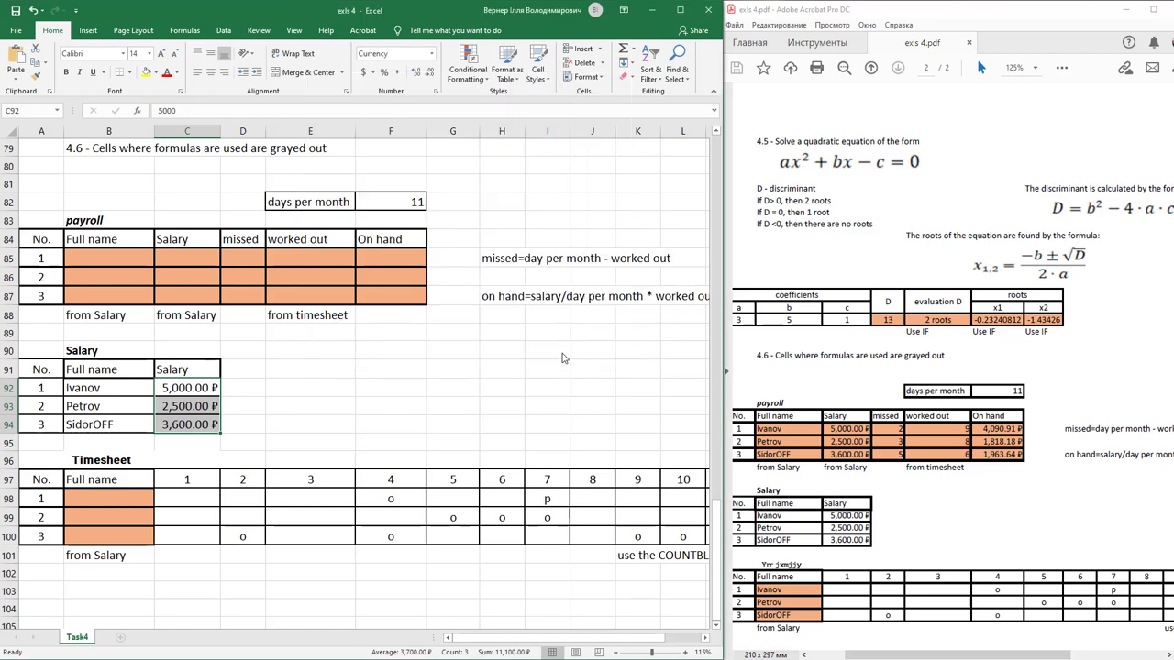
left_click(330, 372)
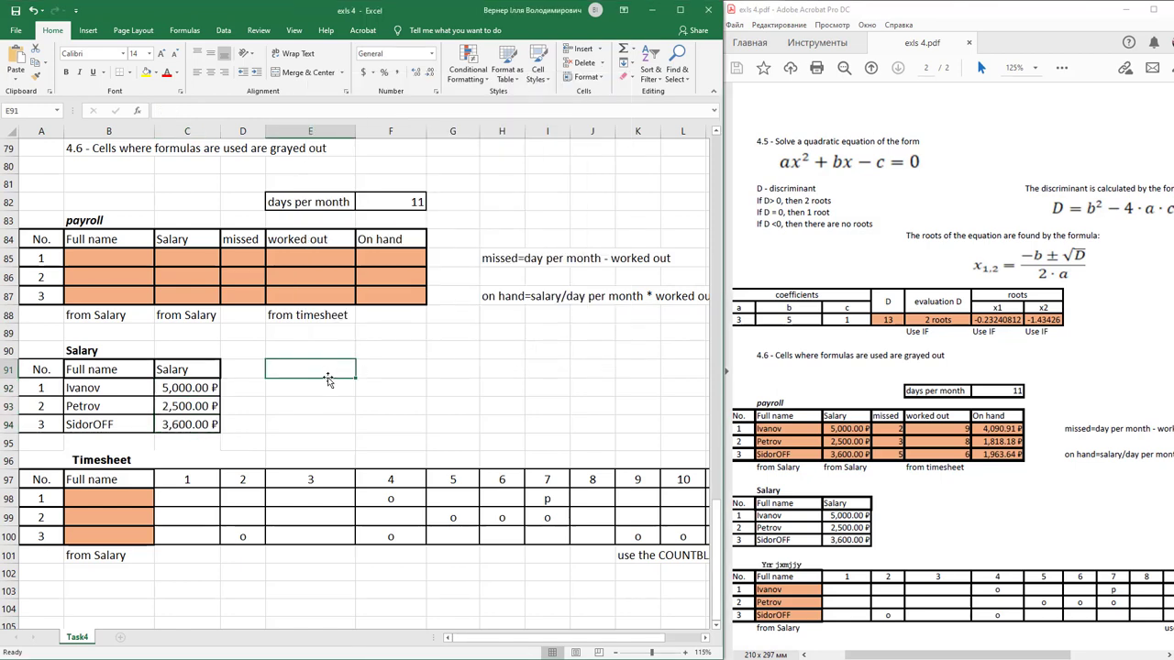
- Link the payroll table's full names to the Salary table with =B92 in B85, filled down to B87
left_click(109, 261)
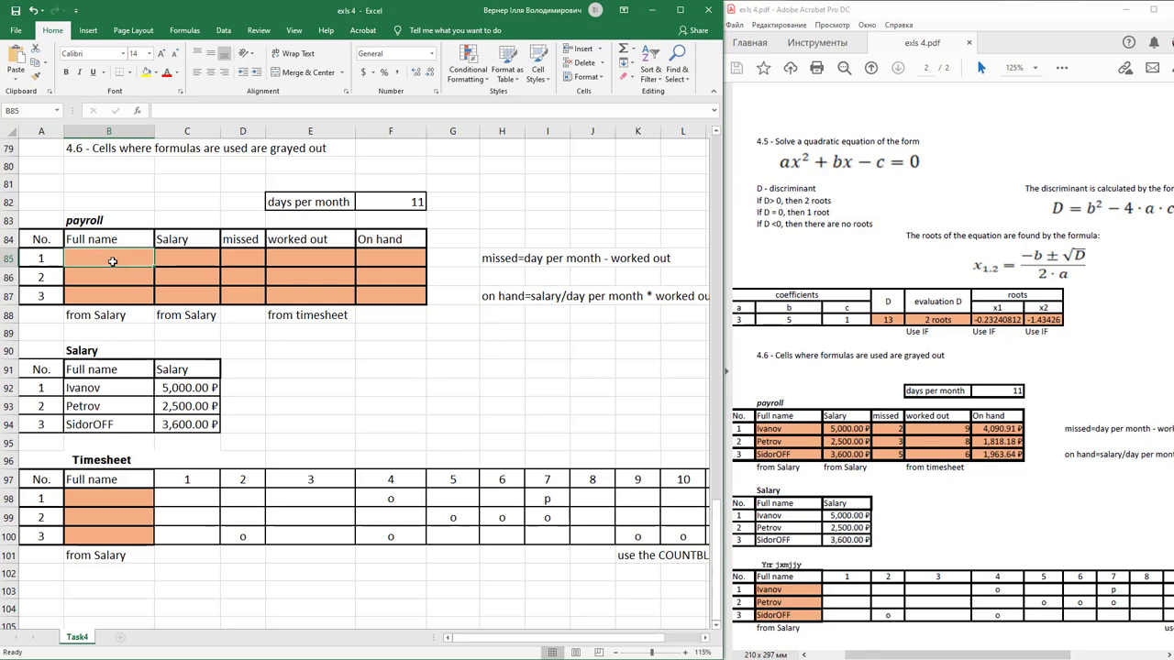
type("=")
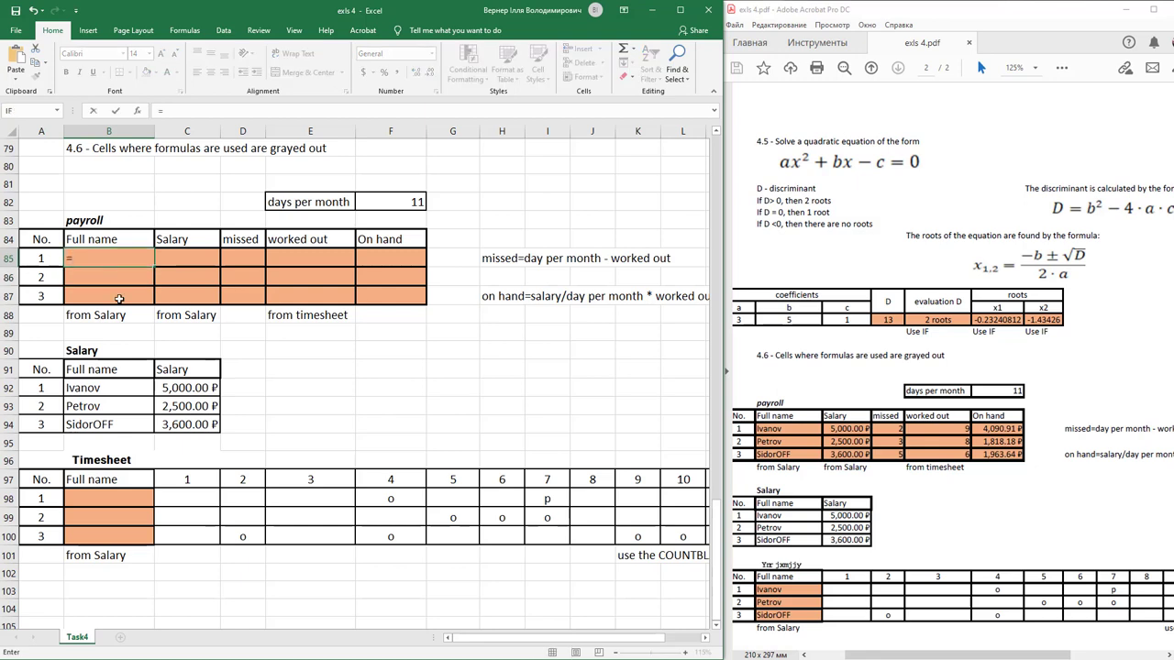
left_click(95, 388)
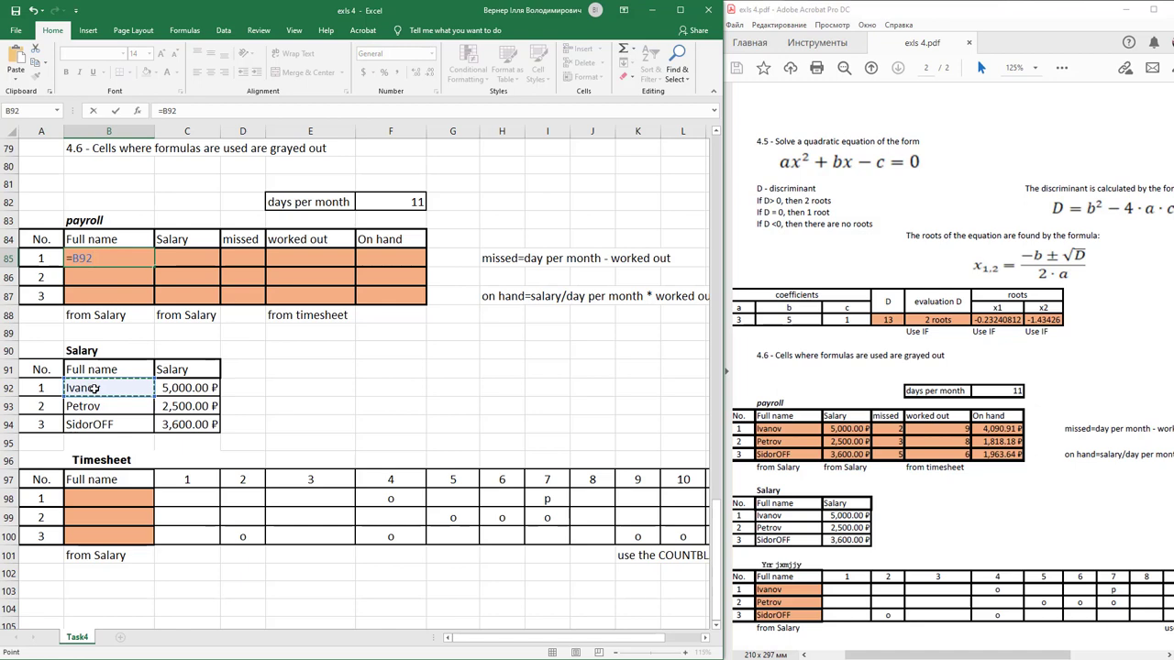
key("Return")
left_click(114, 259)
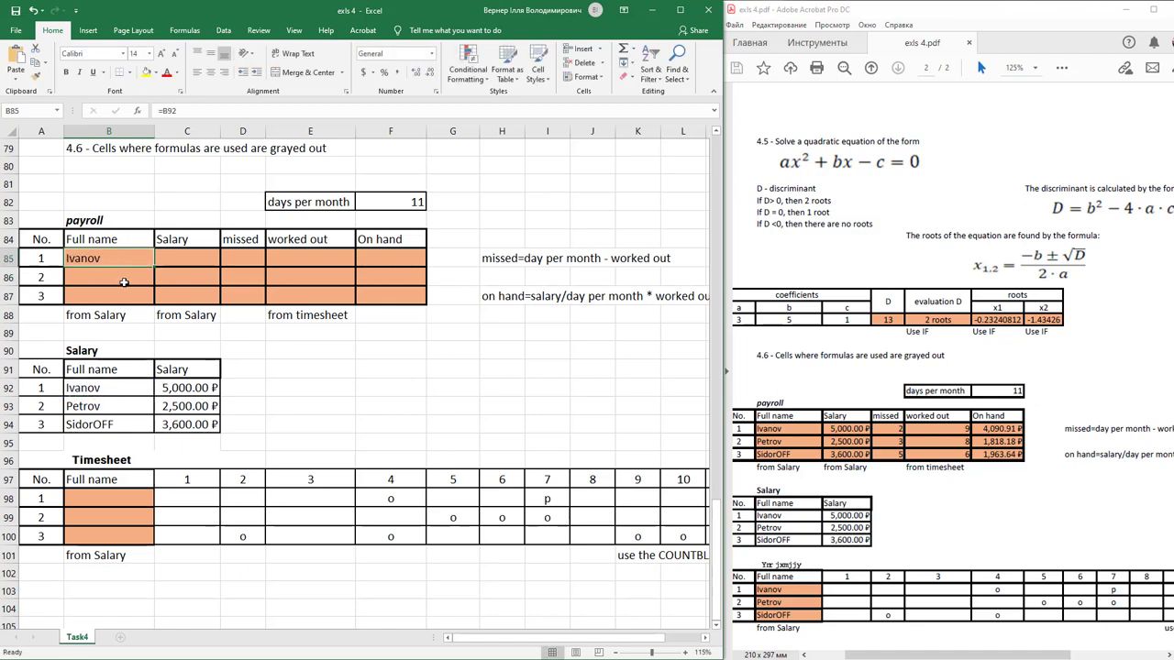
left_click_drag(154, 265, 153, 301)
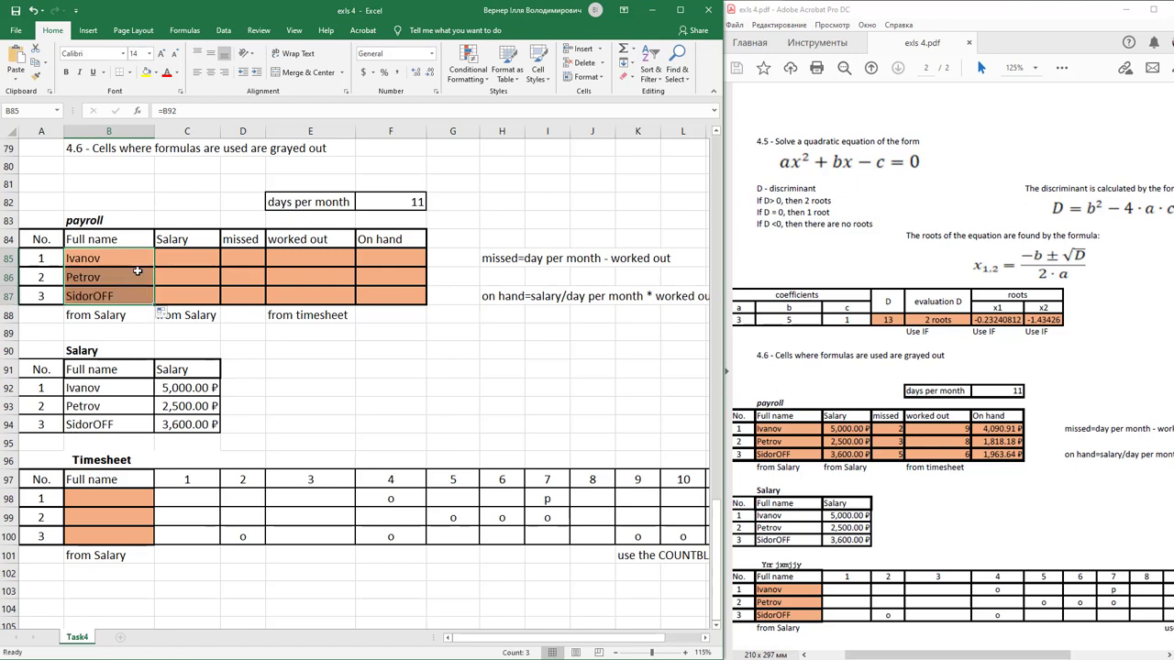
- Link the Timesheet's full names to the Salary table with =B92 in B98, filled down to B100
left_click(122, 496)
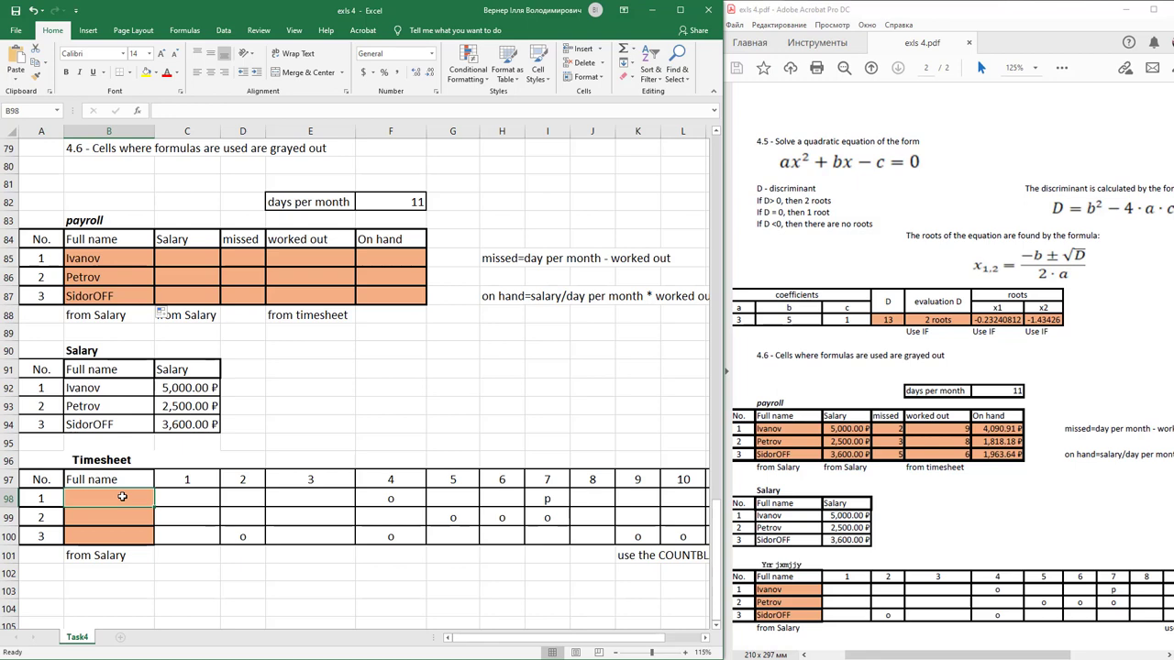
type("=")
left_click(103, 390)
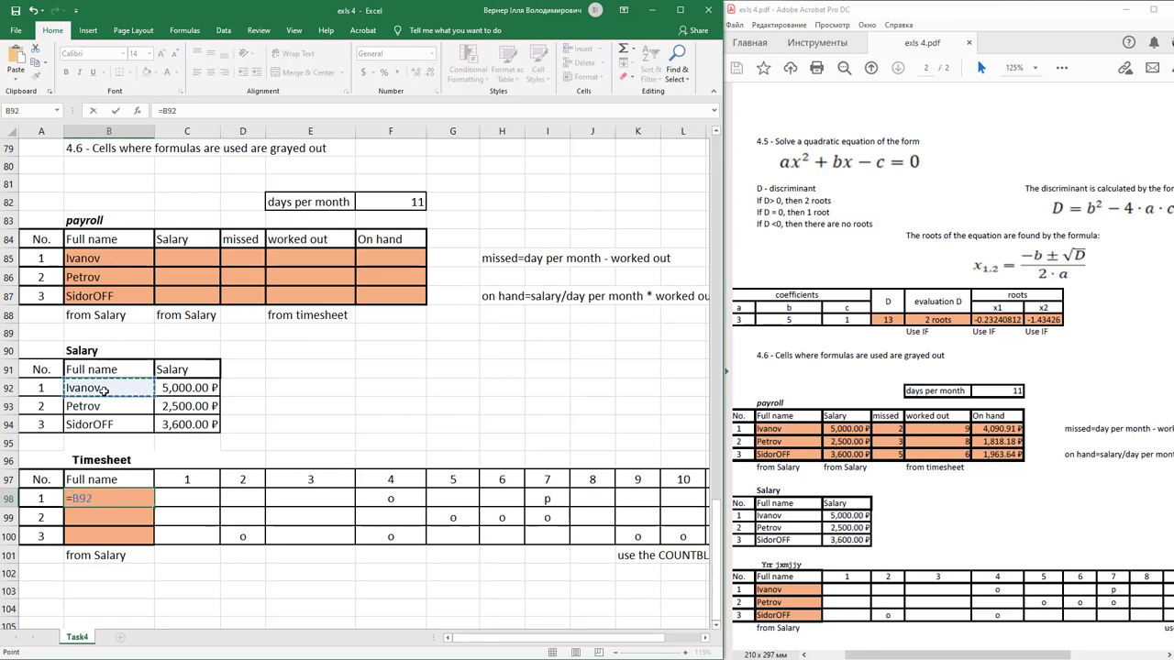
key("Return")
left_click(110, 499)
left_click_drag(153, 507, 156, 541)
left_click(184, 499)
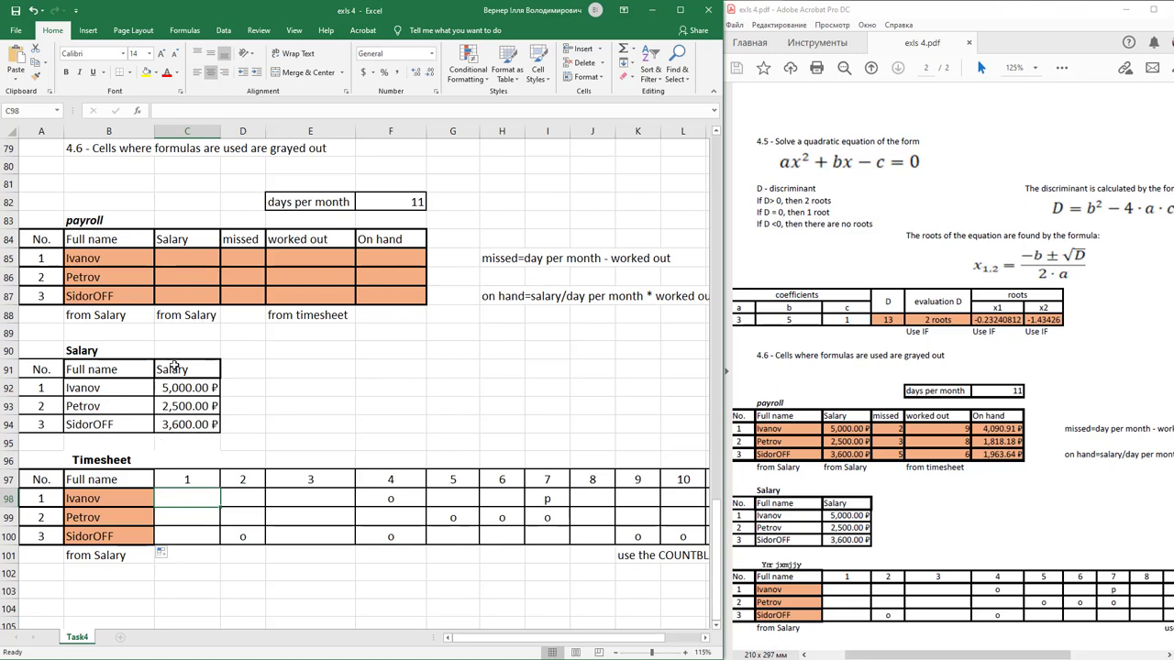
- Link the payroll table's Salary column to the Salary table with =C92 in C85, filled down to C87
left_click(176, 257)
type("=")
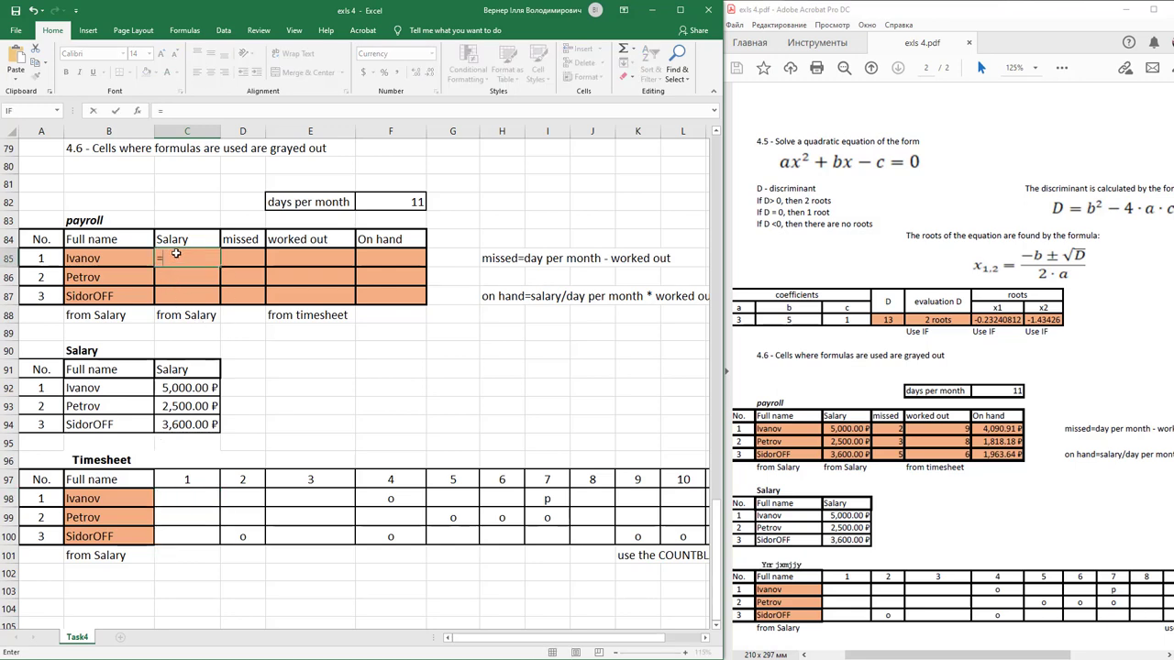
left_click(176, 387)
key("Return")
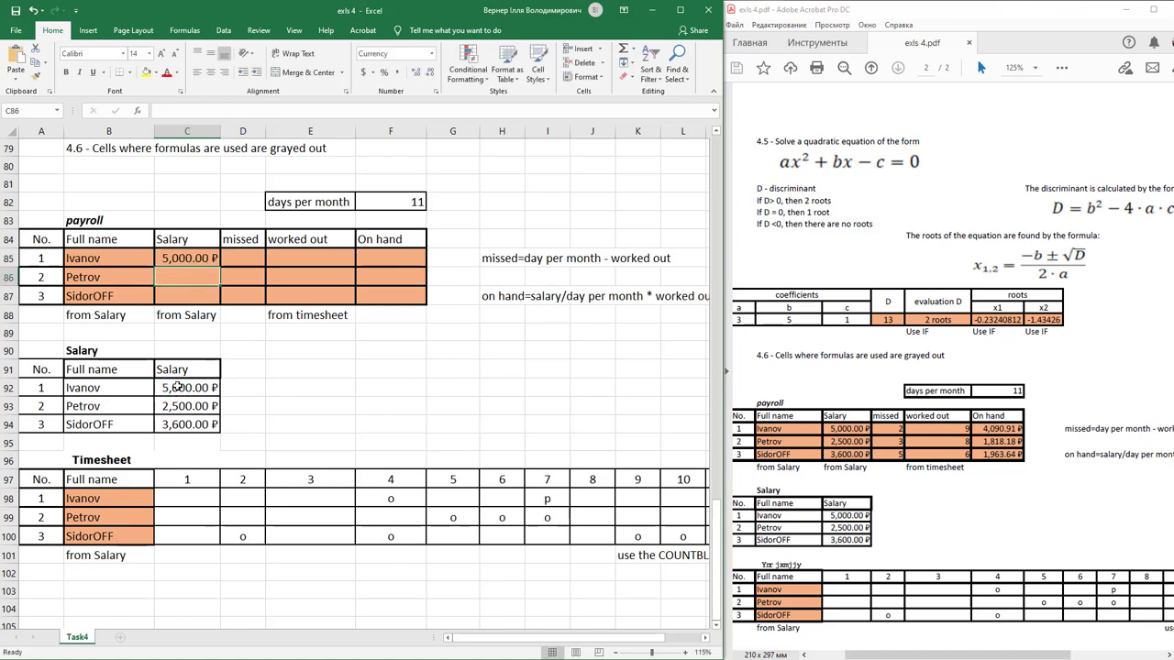
left_click(196, 262)
left_click_drag(220, 266, 218, 300)
left_click(319, 372)
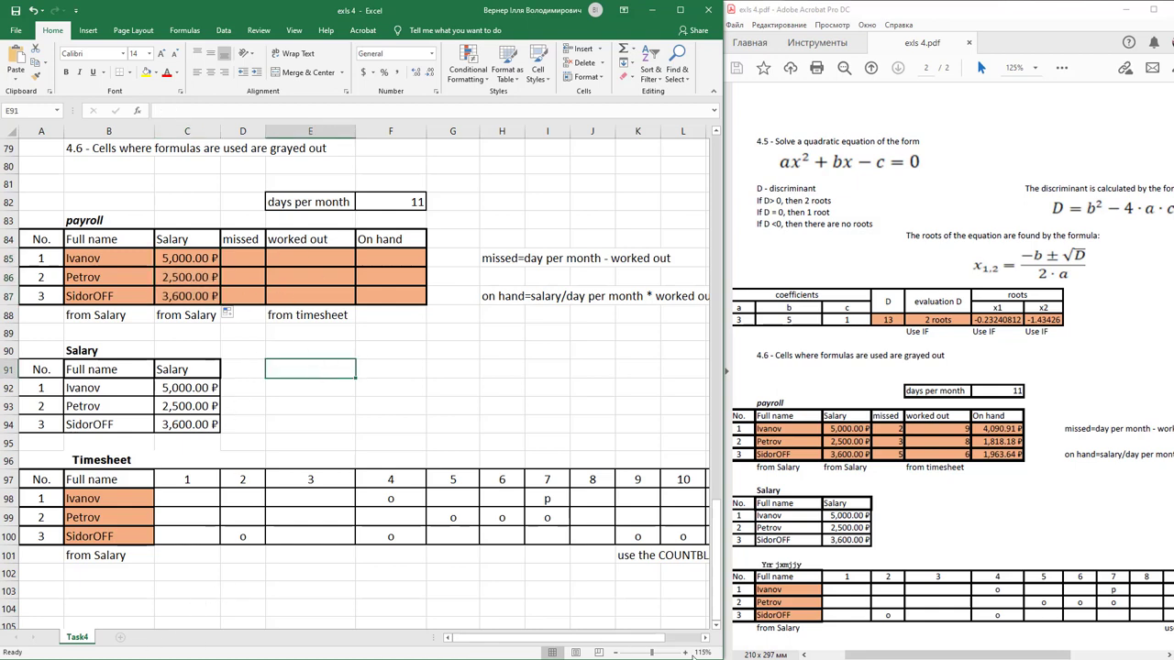
- Count each employee's blank days in the Timesheet's Total column with =COUNTBLANK(C98:M98) in N98, filled down to N100
left_click_drag(651, 642, 690, 644)
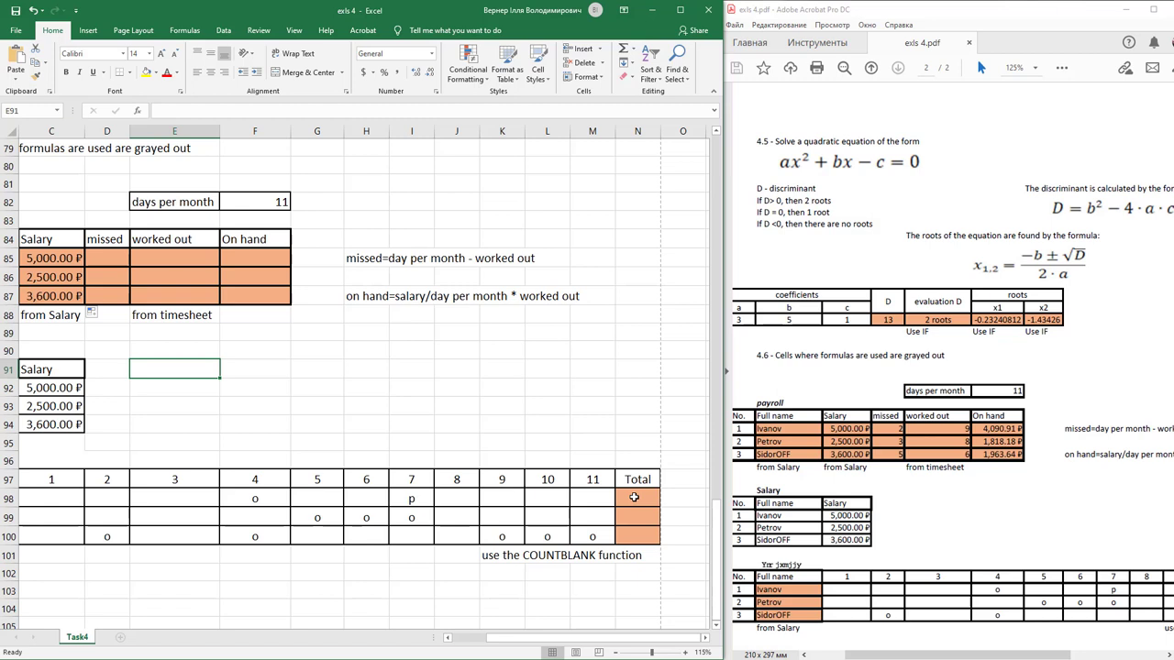
left_click(633, 497)
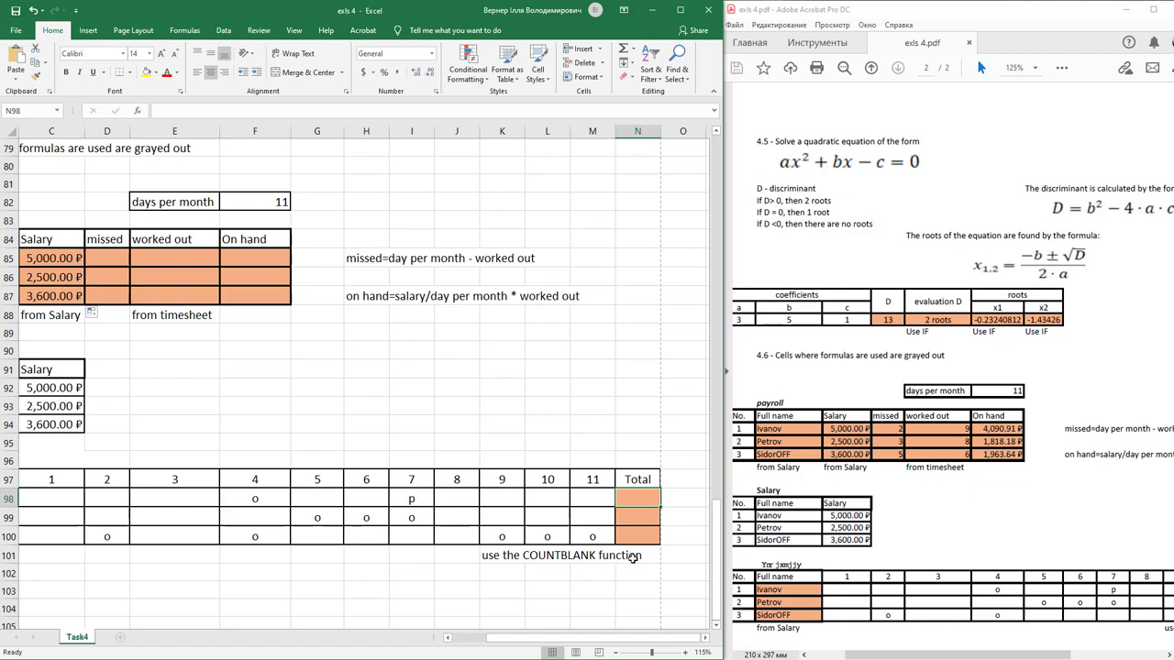
left_click(450, 638)
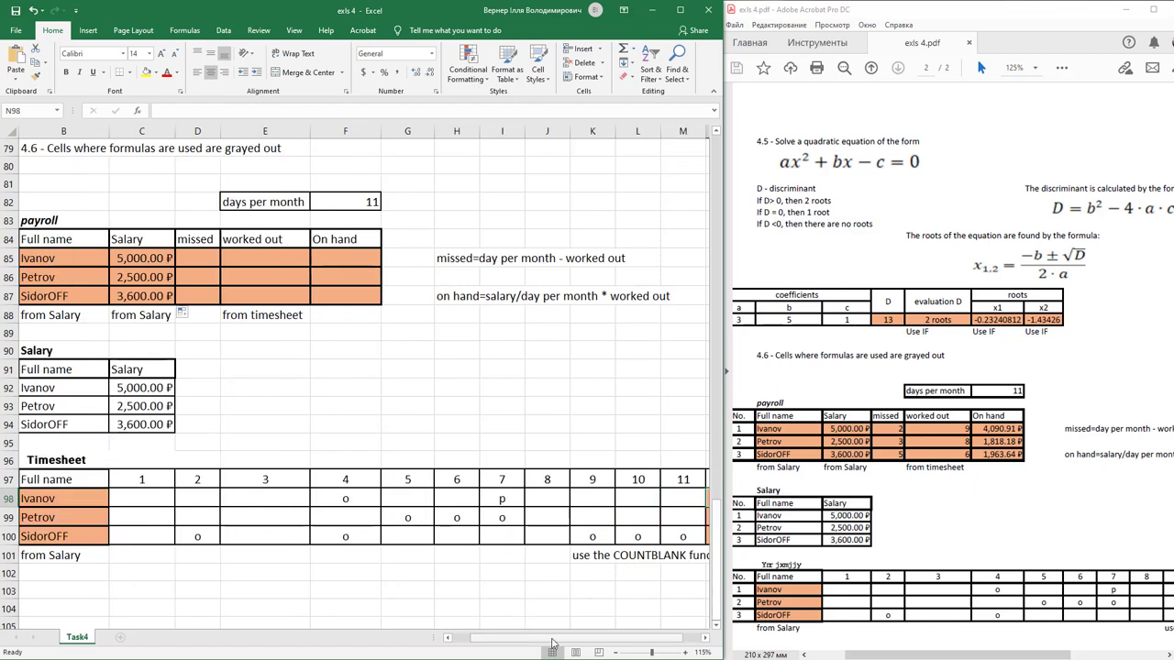
left_click_drag(678, 640, 536, 647)
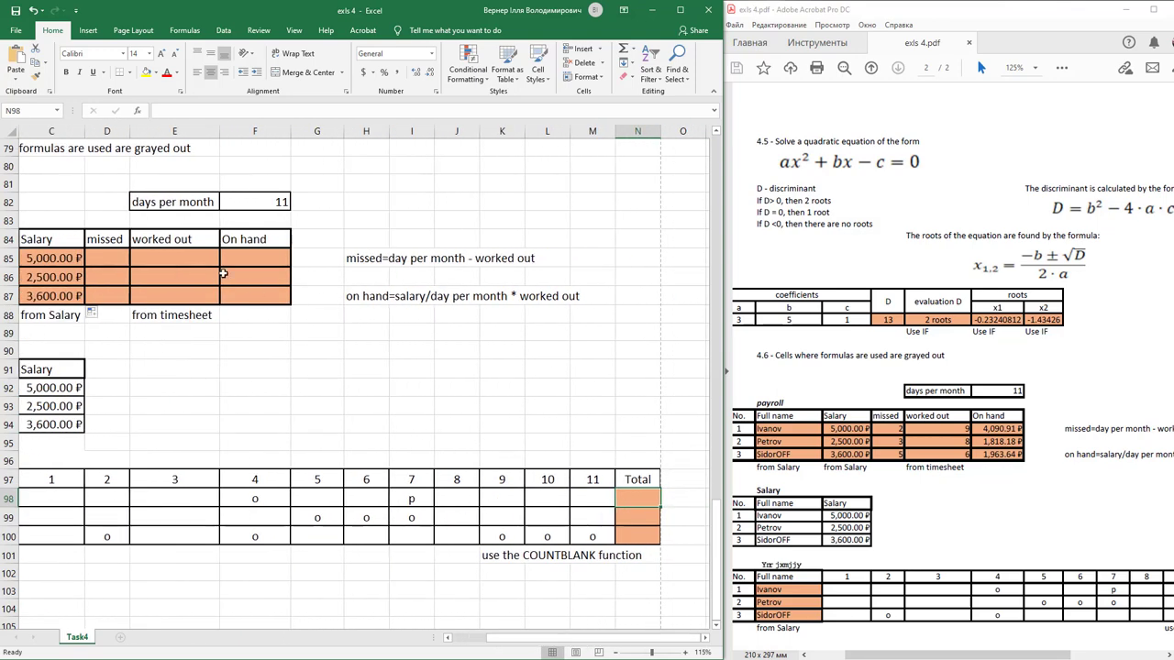
left_click(149, 112)
left_click(138, 111)
left_click(397, 224)
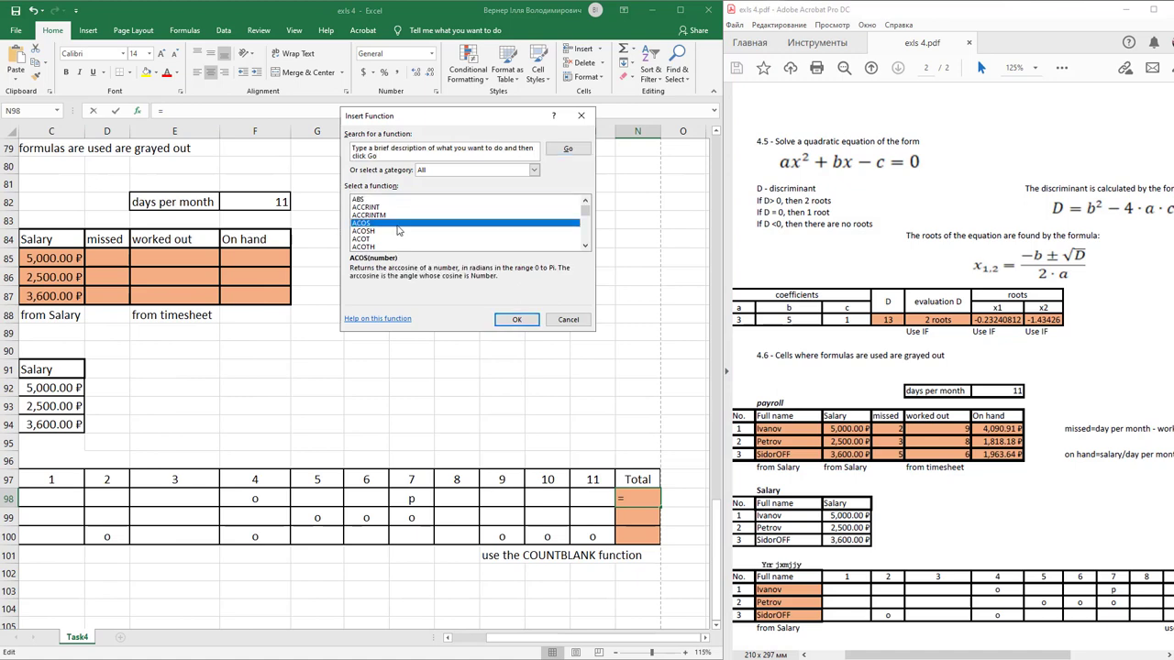
type("count")
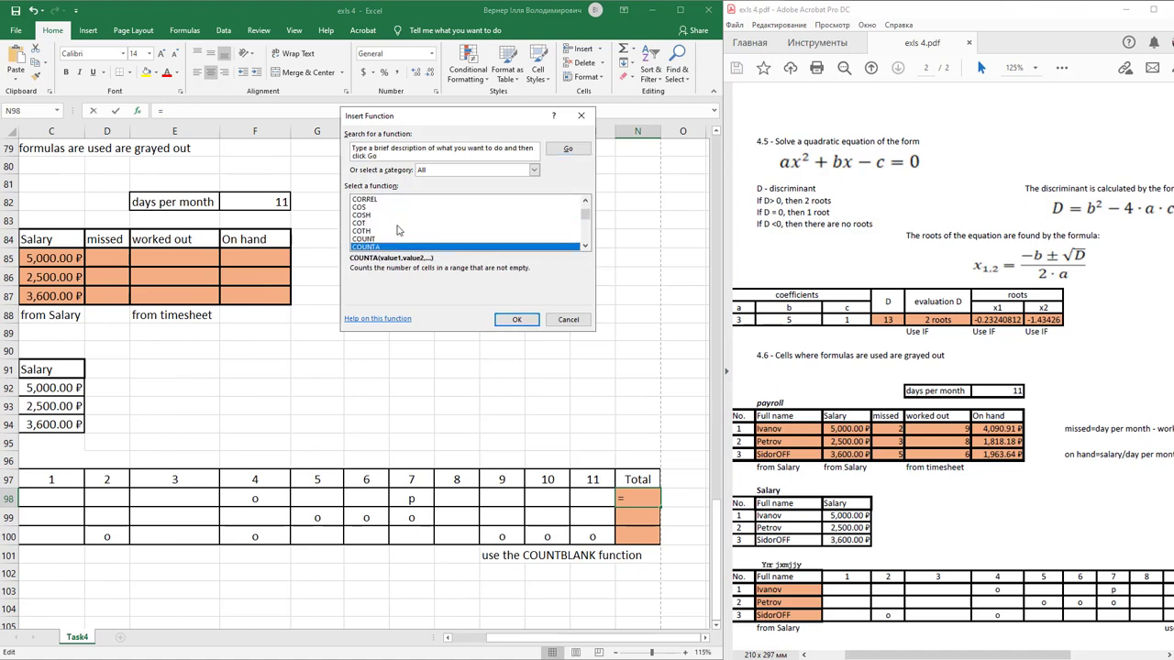
key("Down")
key("Return")
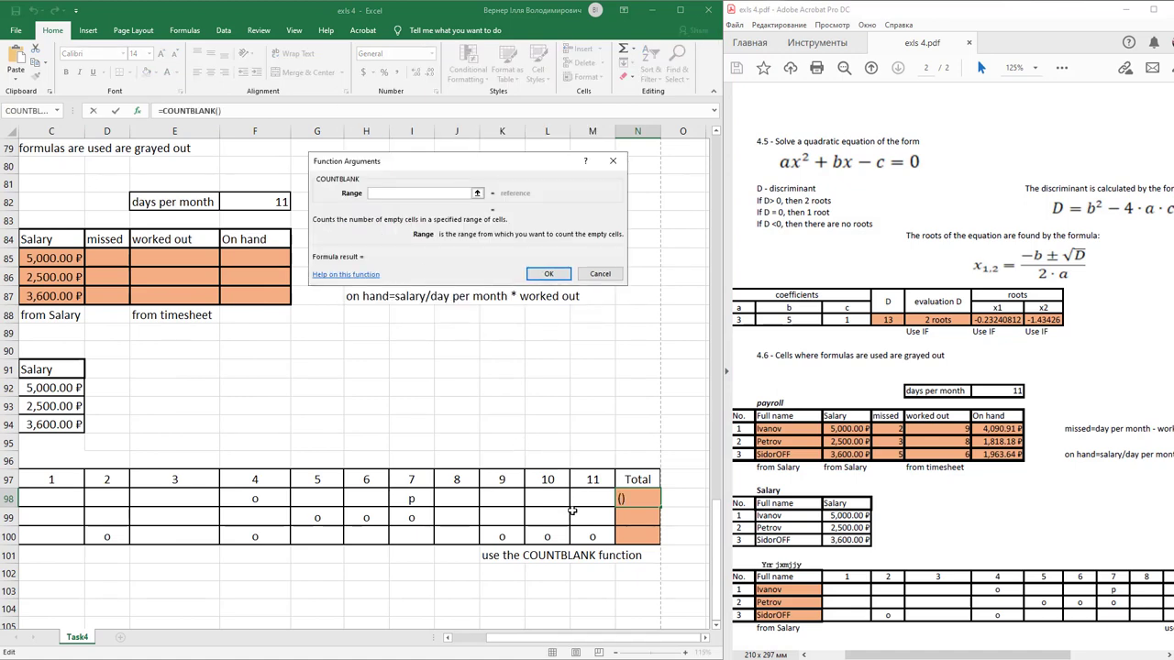
left_click_drag(571, 500, 60, 500)
left_click(548, 274)
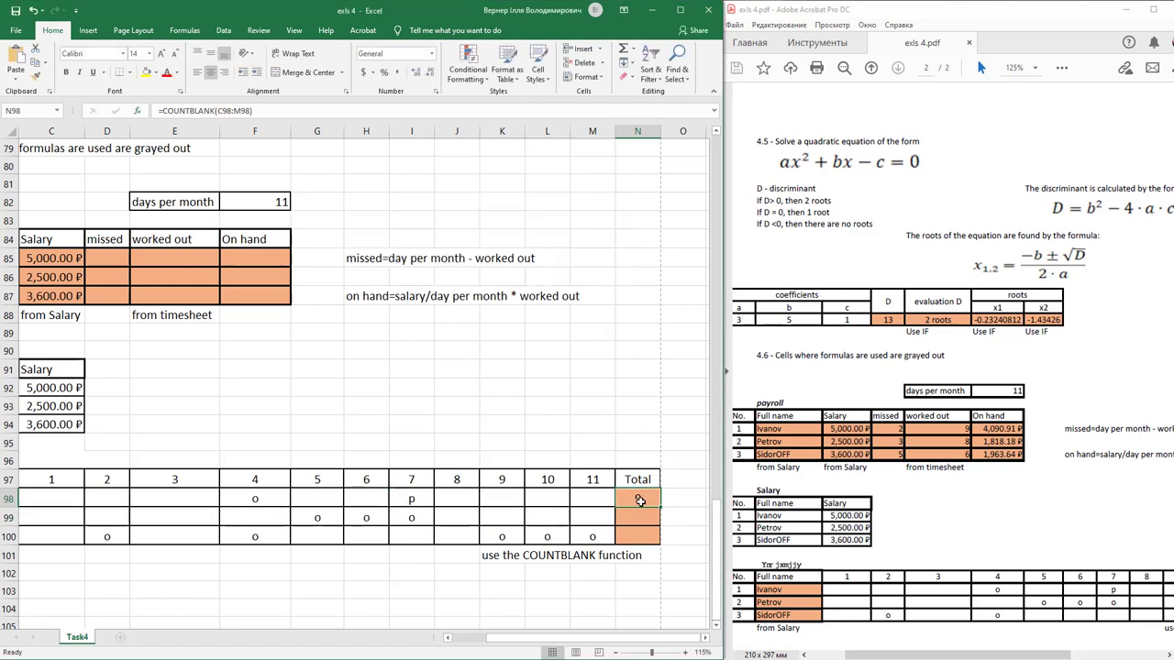
left_click_drag(659, 508, 649, 539)
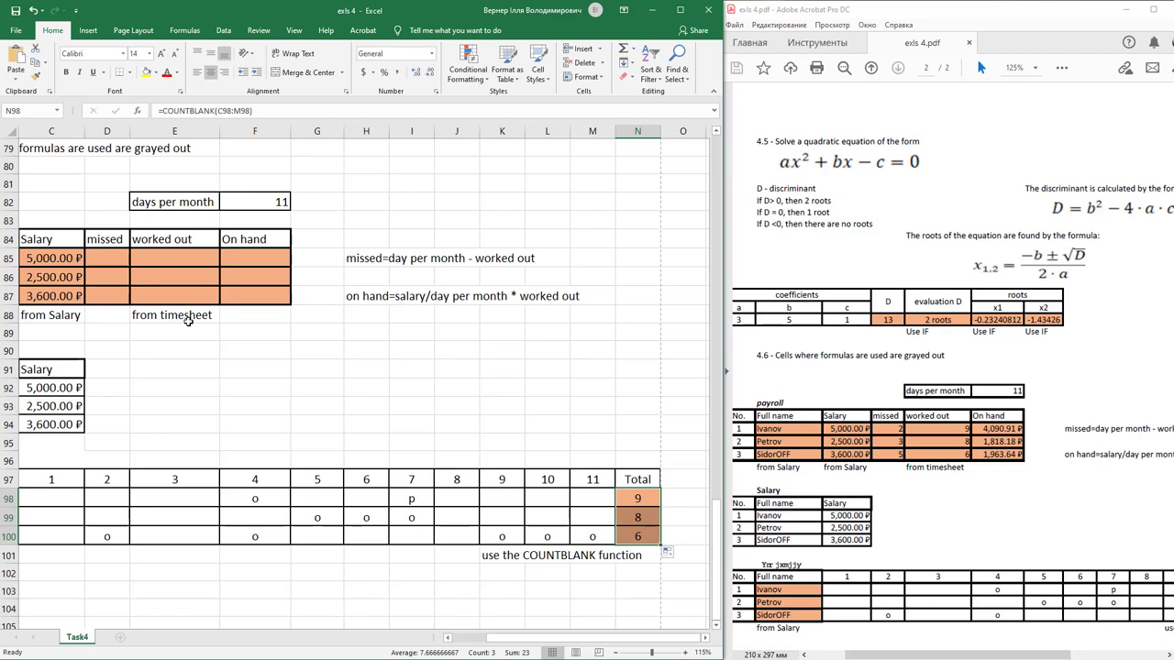
- Link the payroll table's worked out column to the Timesheet totals with =N98 in E85, filled down to E87
left_click(189, 258)
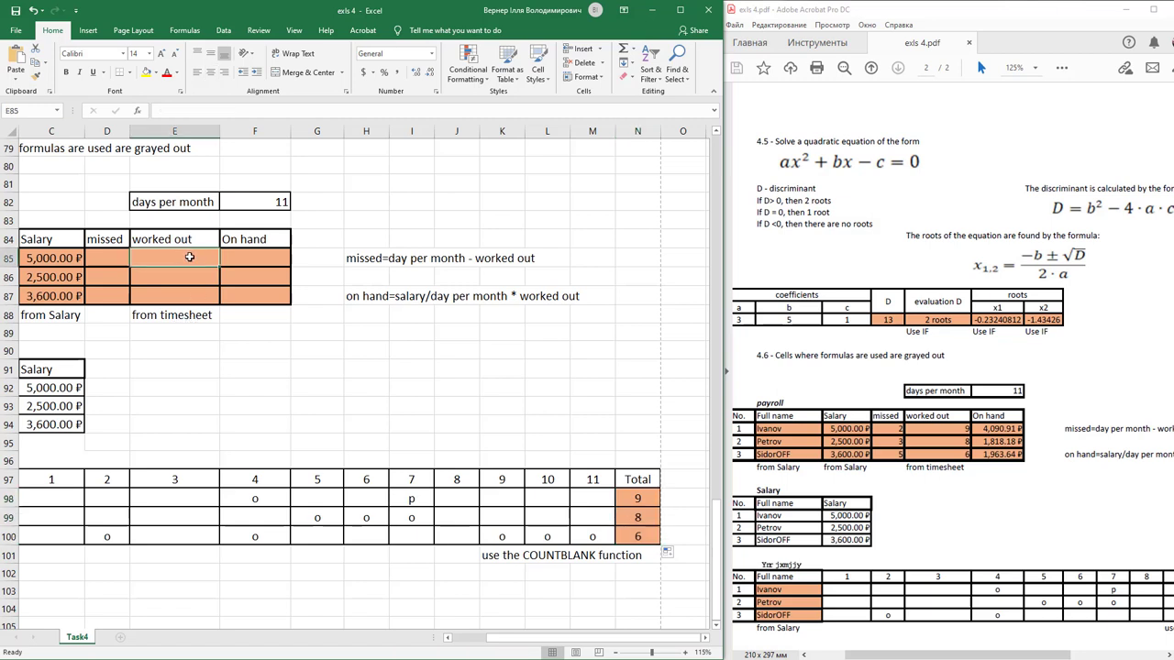
type("=")
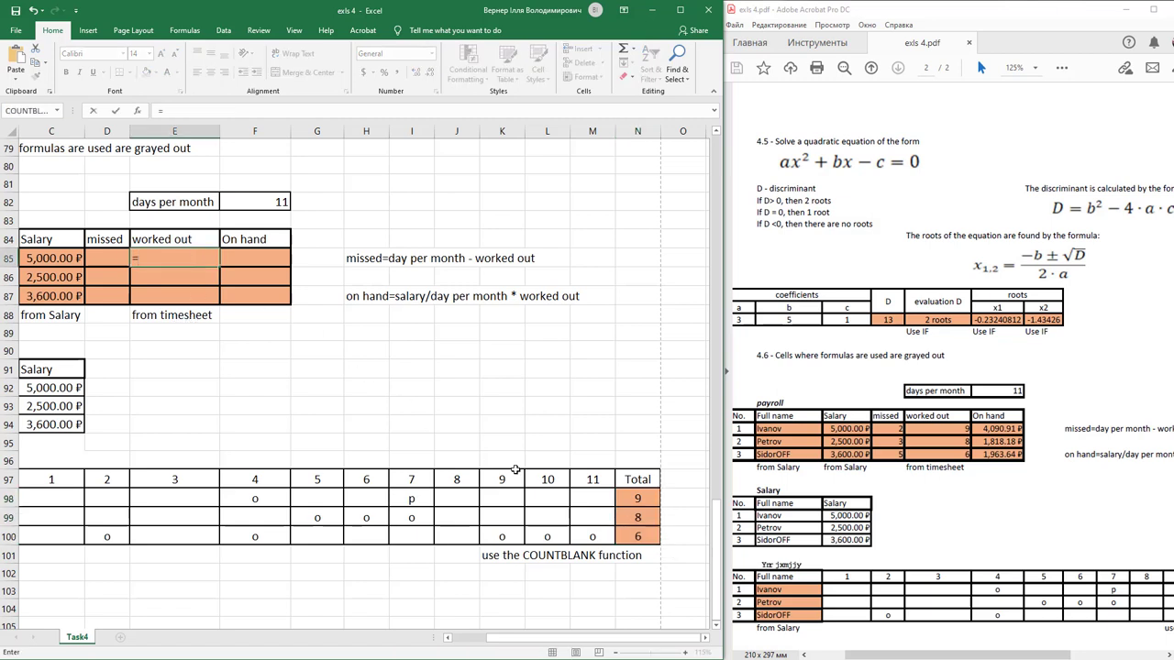
left_click(641, 497)
key("ctrl+Return")
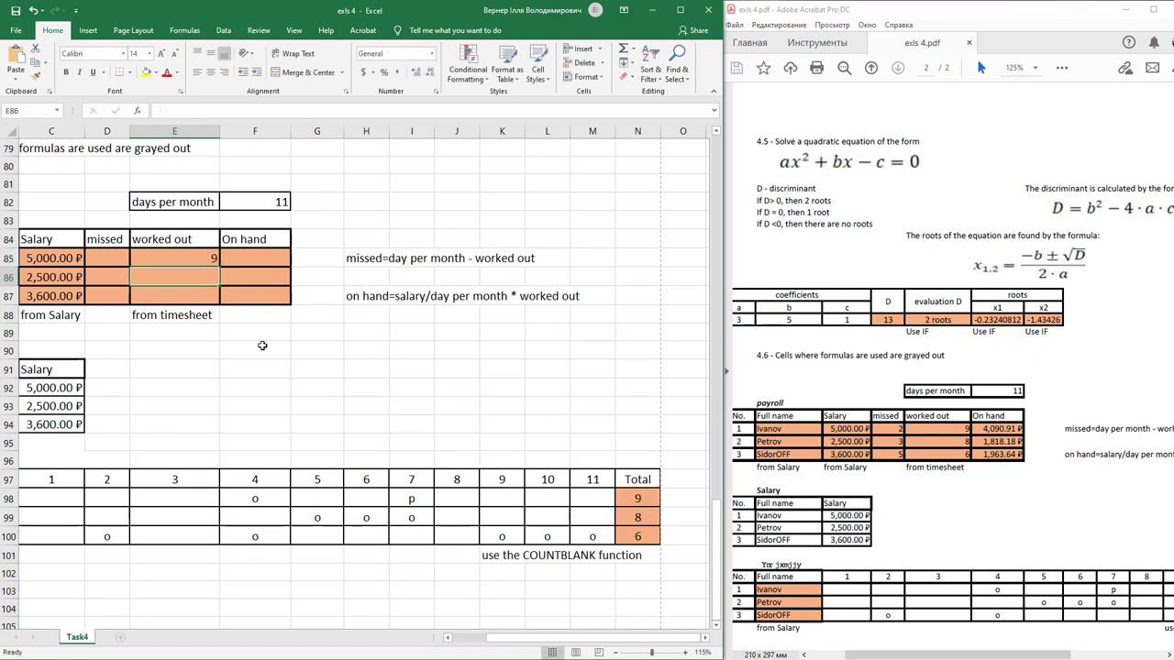
left_click_drag(221, 266, 223, 306)
left_click(374, 257)
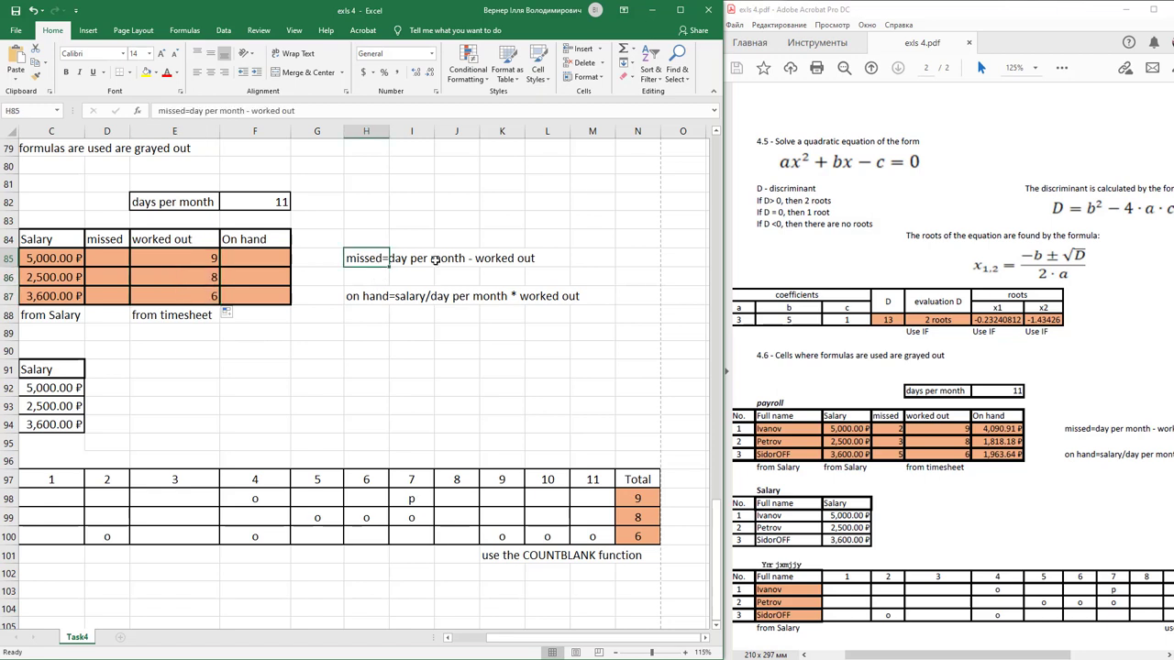
- Calculate the first employee's missed days in D85 as days per month minus worked out, with =F82-E85
left_click(112, 261)
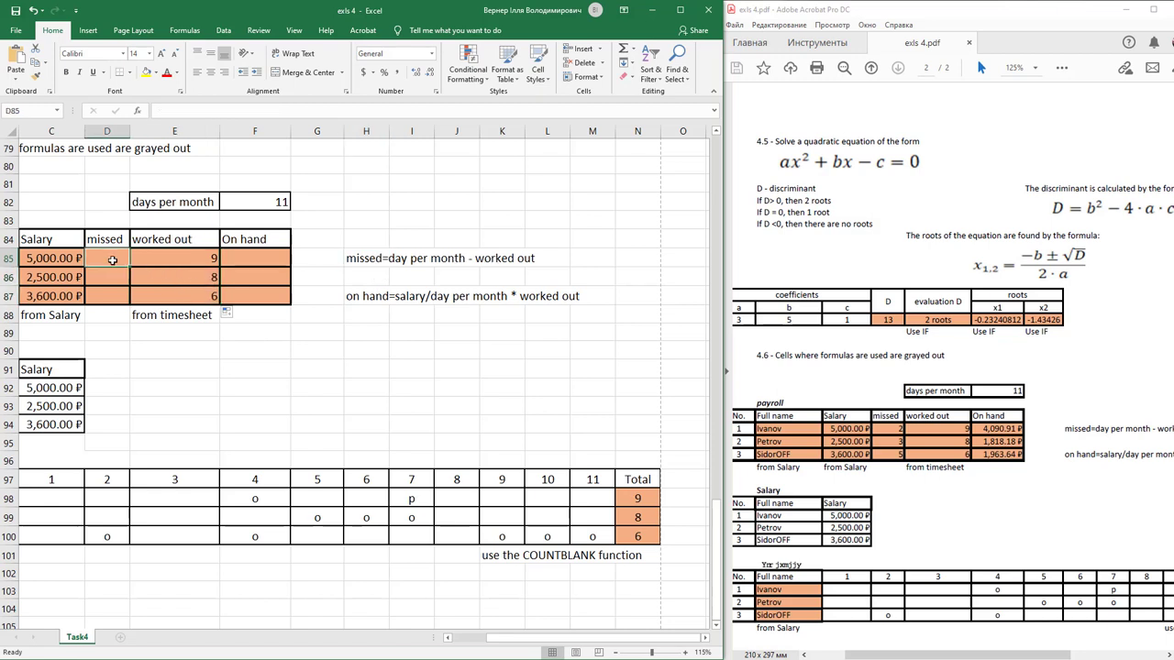
type("=")
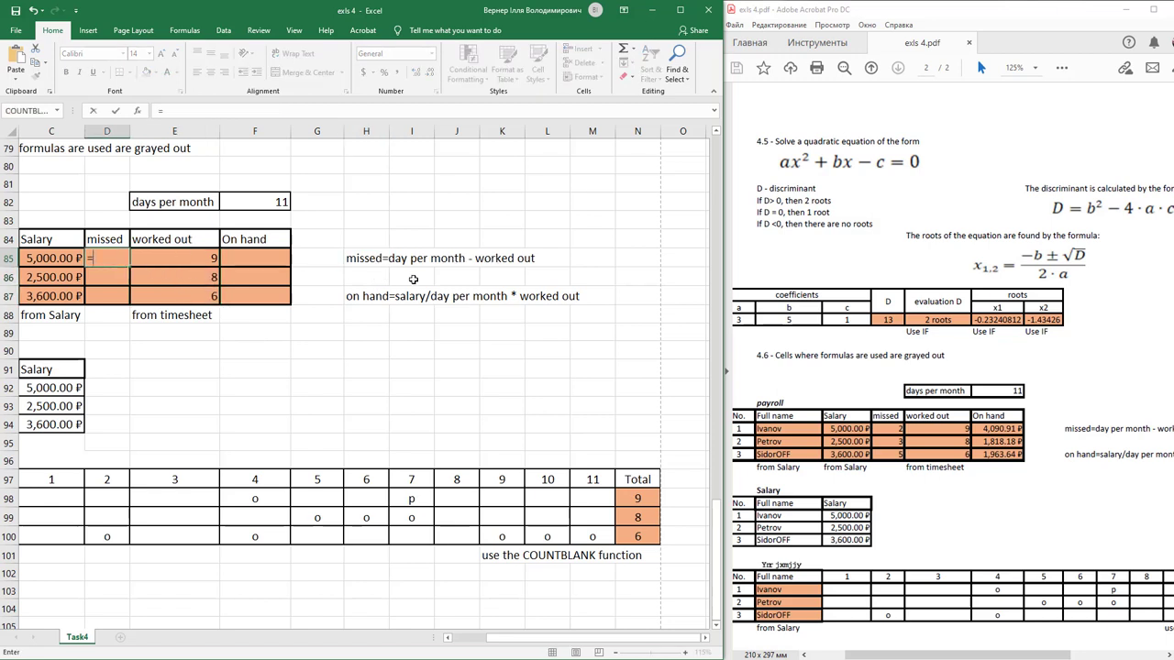
left_click(275, 202)
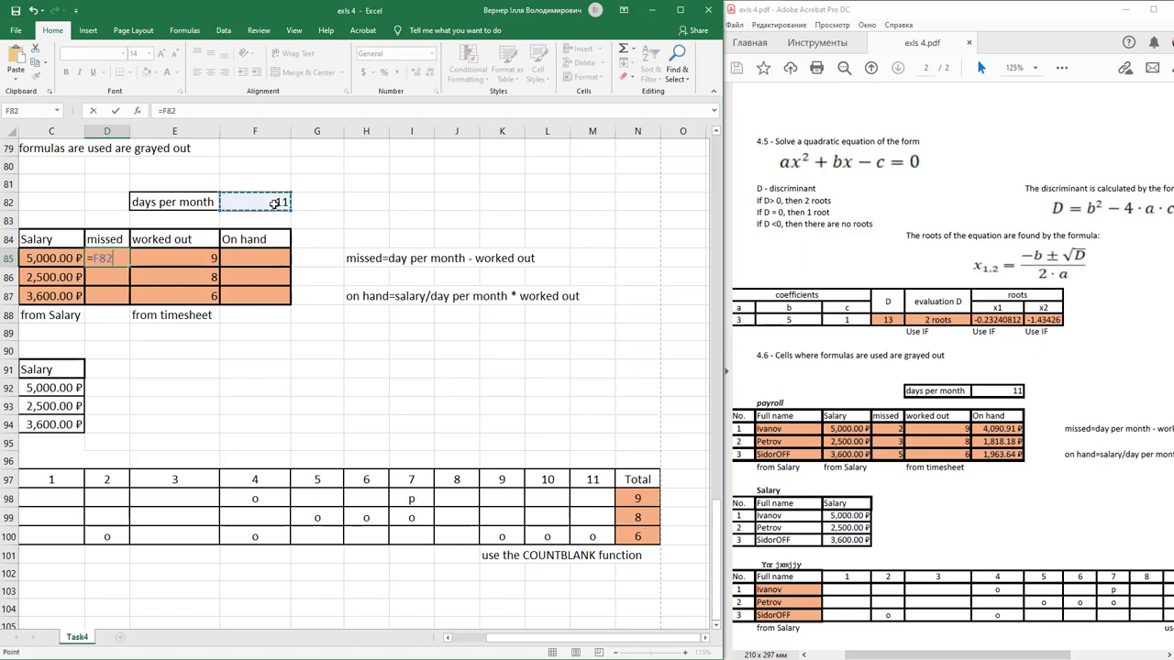
type("-")
left_click(184, 259)
key("Return")
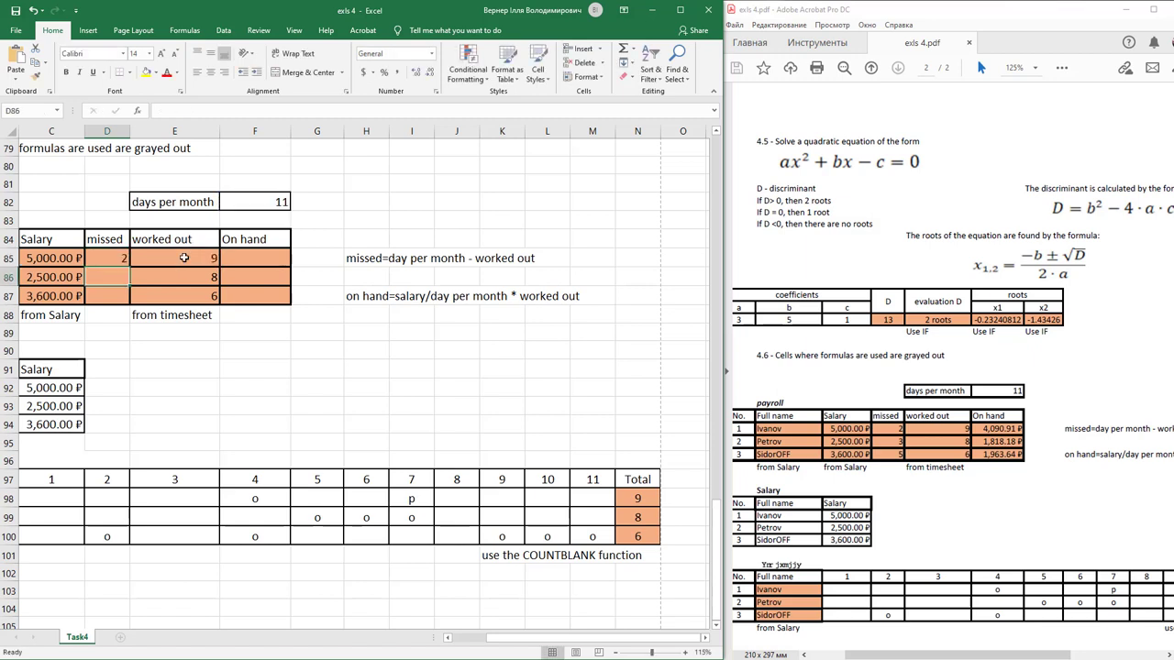
- Try to fill the missed-days formula from D85 down to D87, and undo the fill
left_click(119, 257)
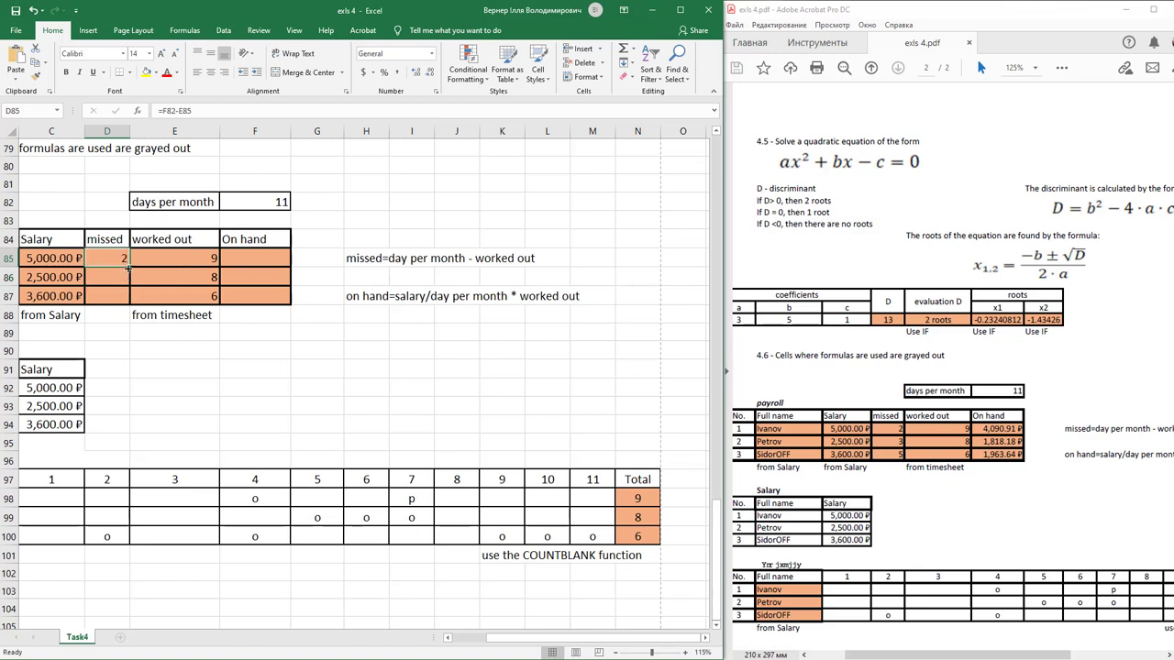
left_click_drag(130, 268, 117, 297)
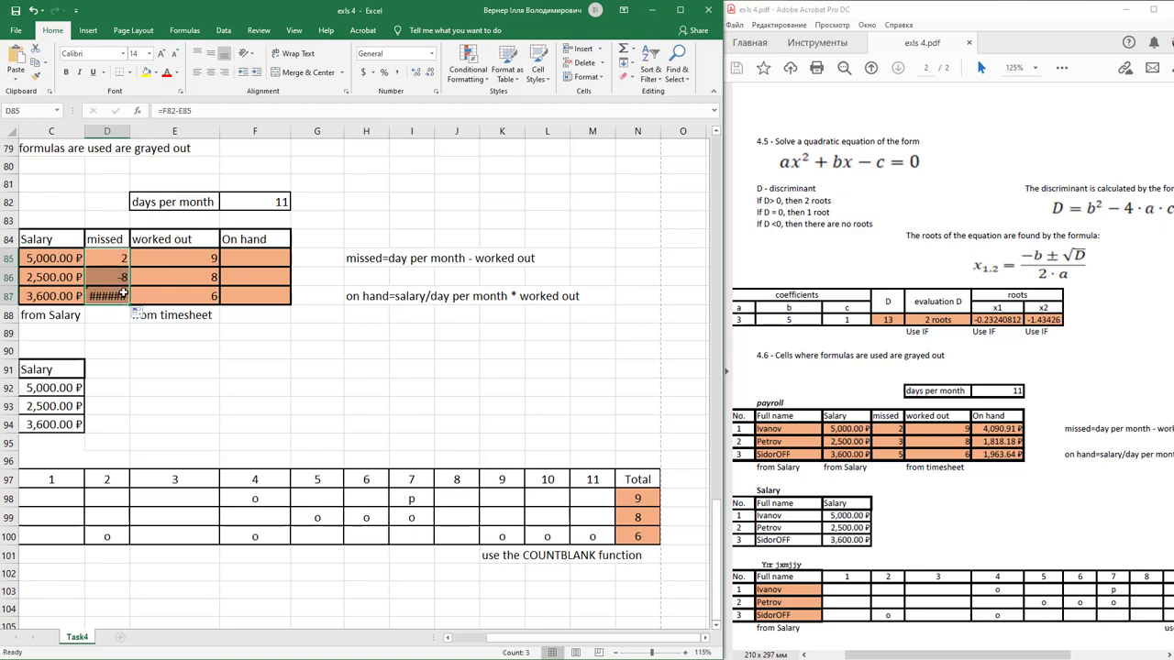
key("ctrl+z")
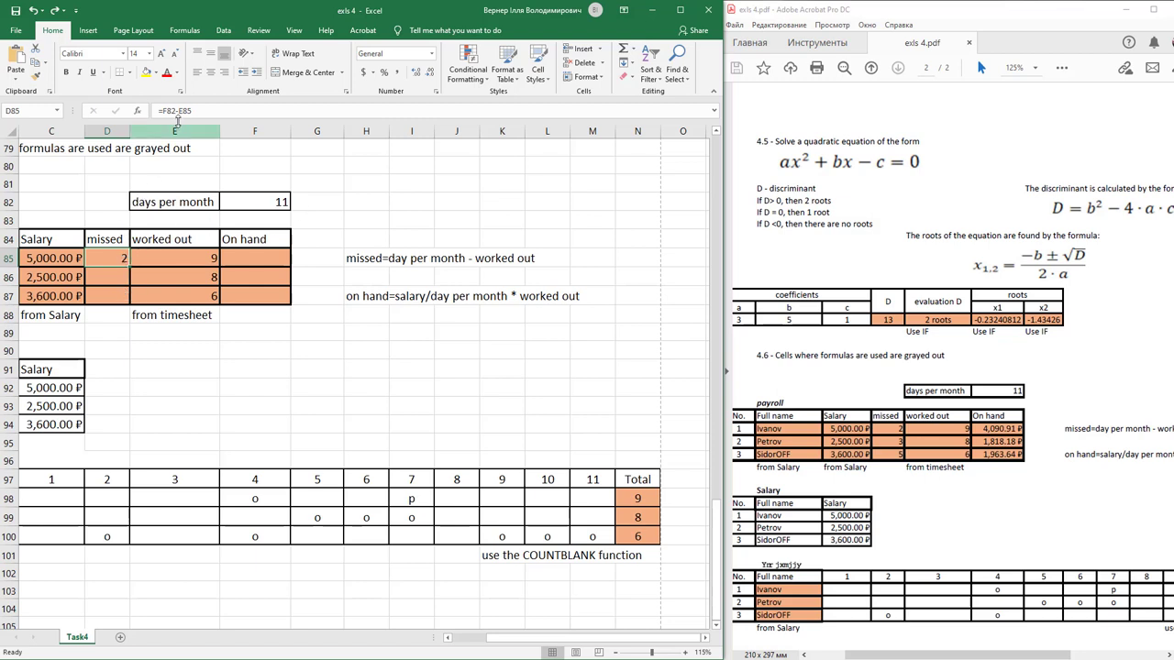
- Make the days-per-month reference in D85 absolute, giving =$F$82-E85, and fill the formula down to D87
double_click(112, 258)
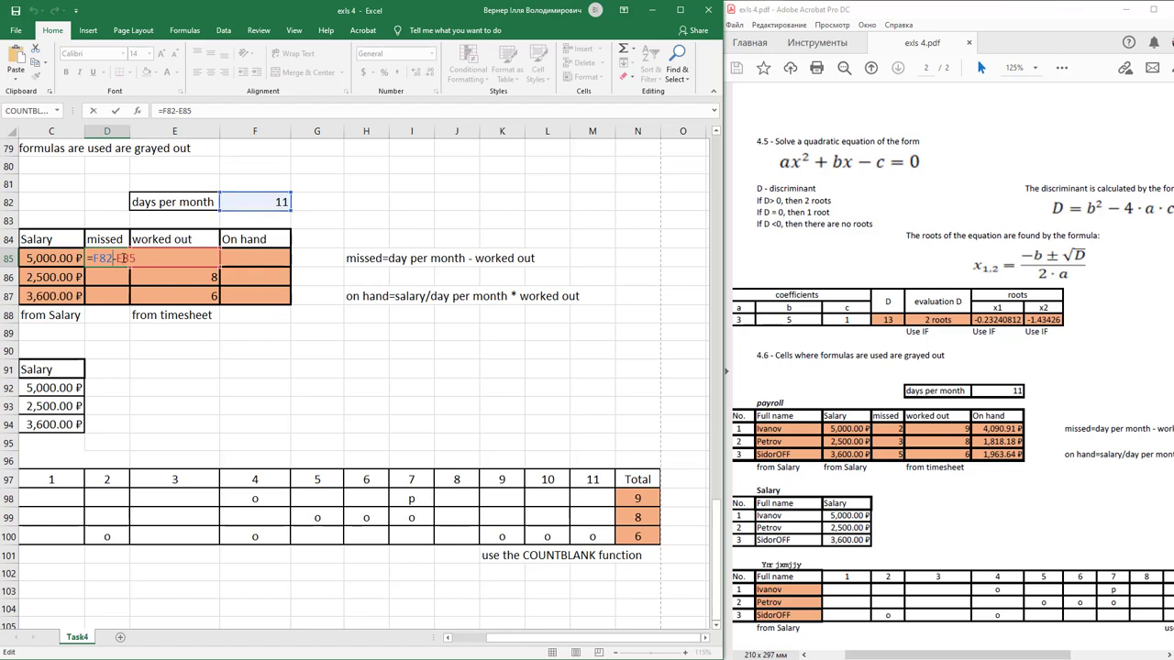
left_click(108, 258)
key("F4")
key("ctrl+Return")
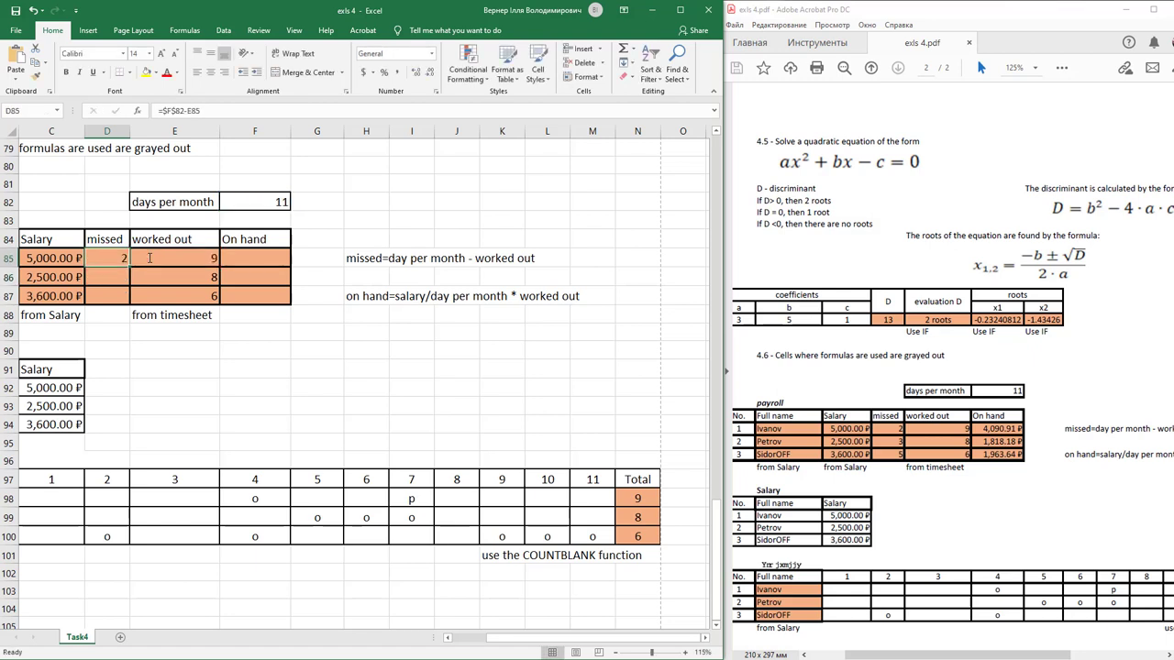
left_click_drag(130, 267, 131, 302)
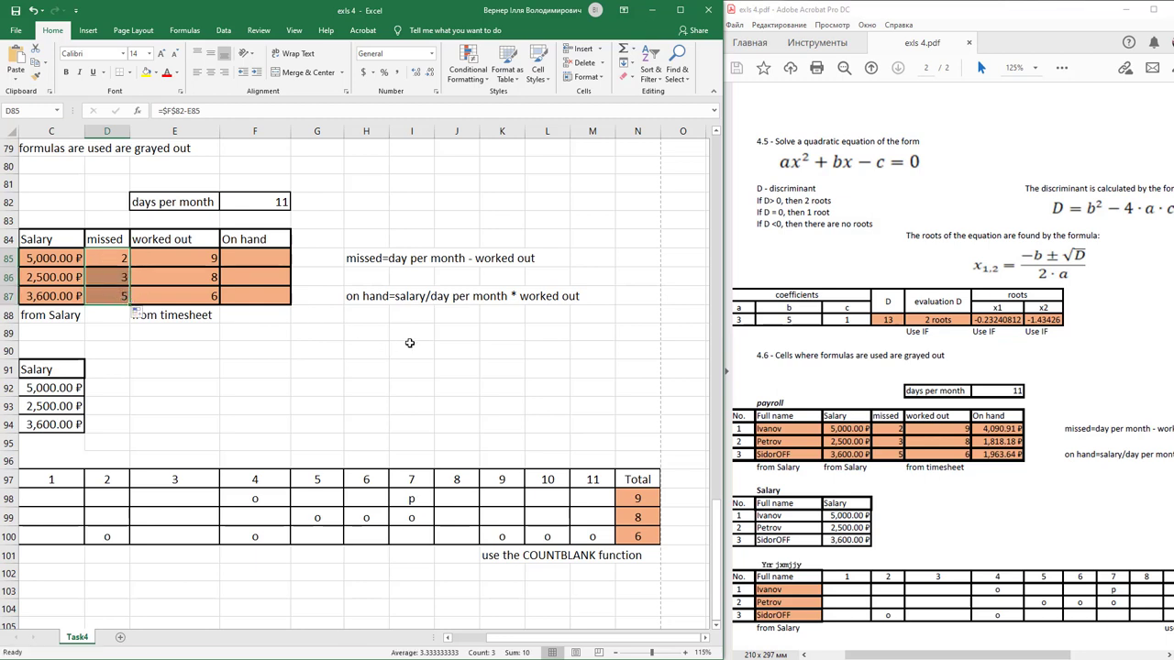
- Calculate the first employee's On hand pay in F85 from salary, days per month and worked out, with =C85/F82*E85
left_click(258, 259)
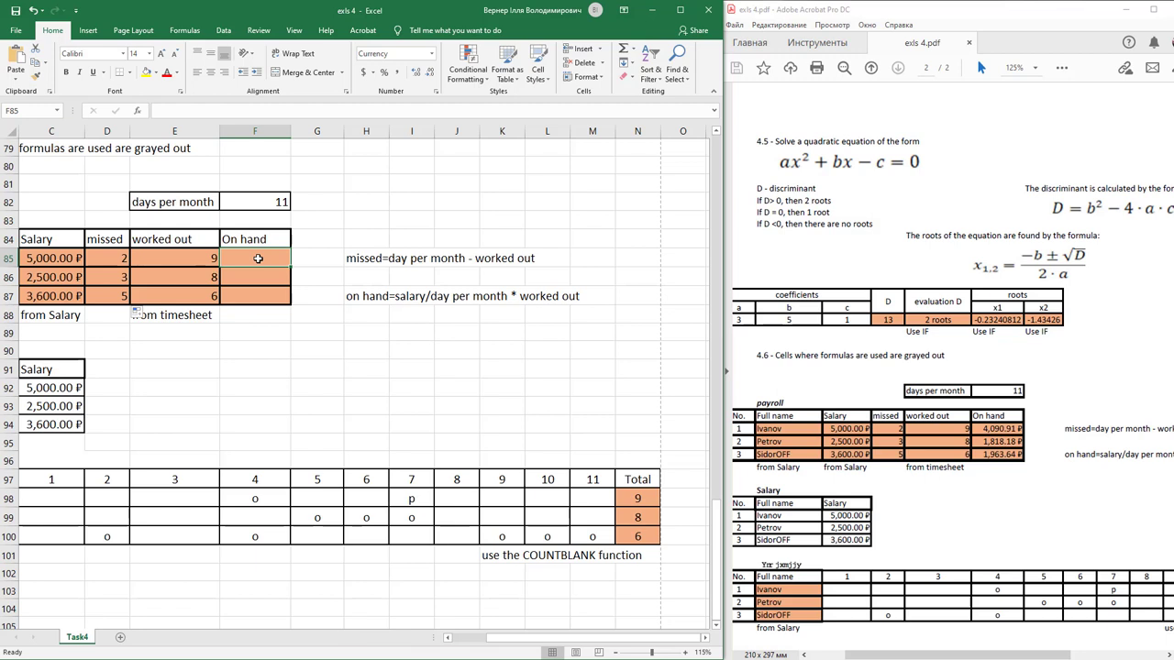
type("=")
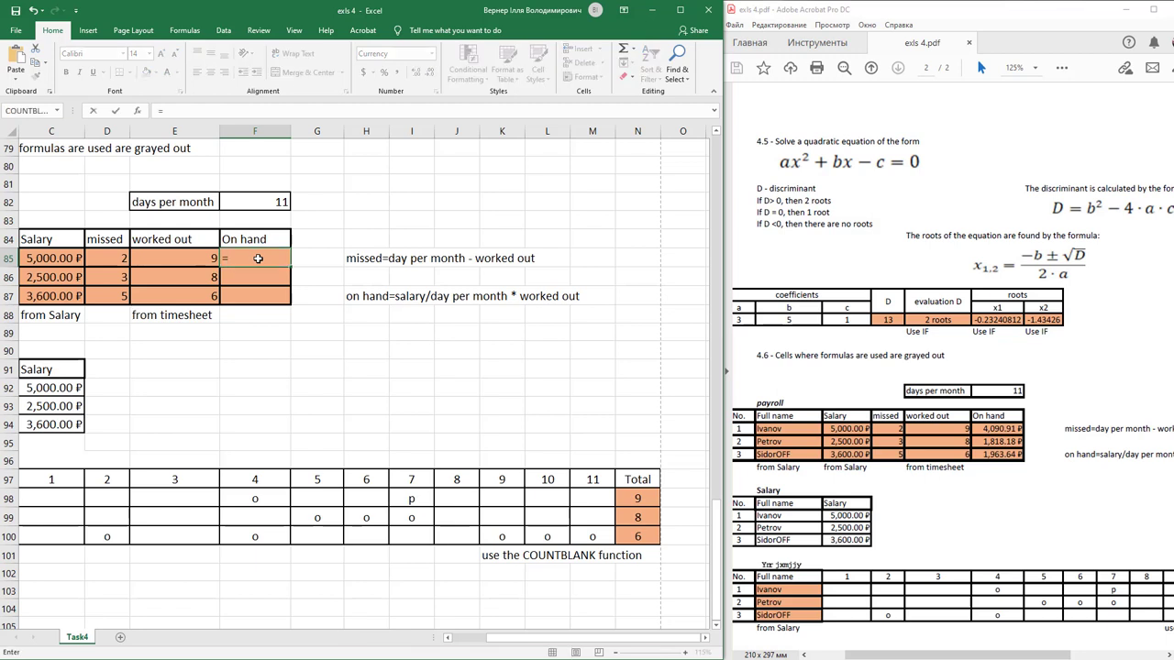
left_click(62, 258)
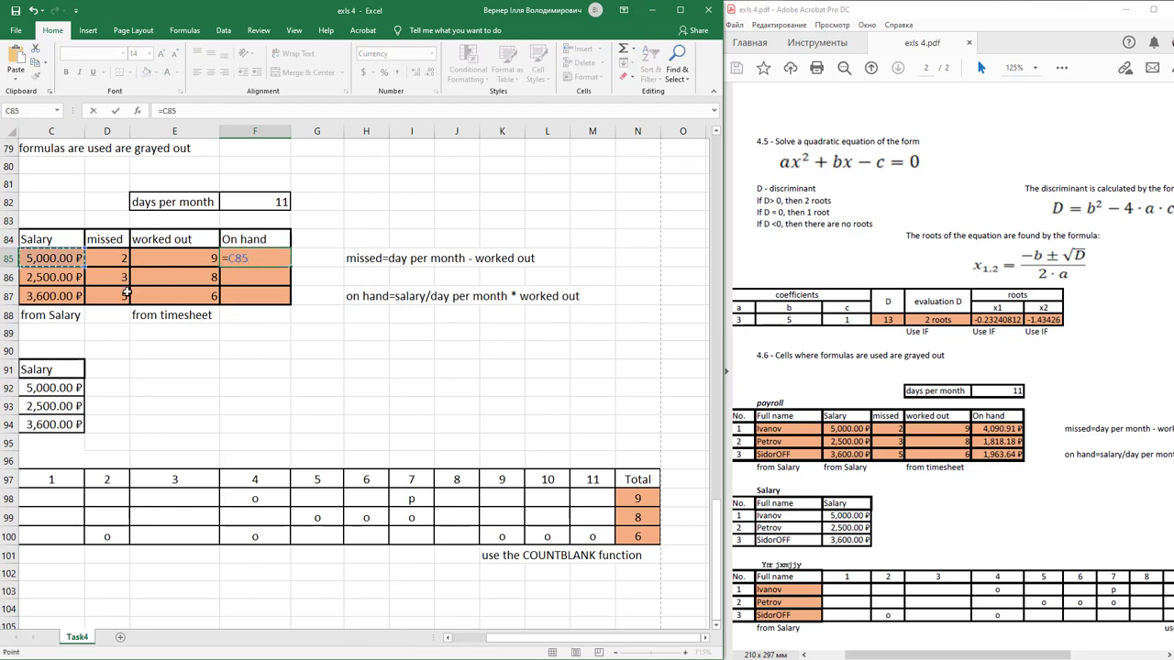
type("/")
left_click(263, 201)
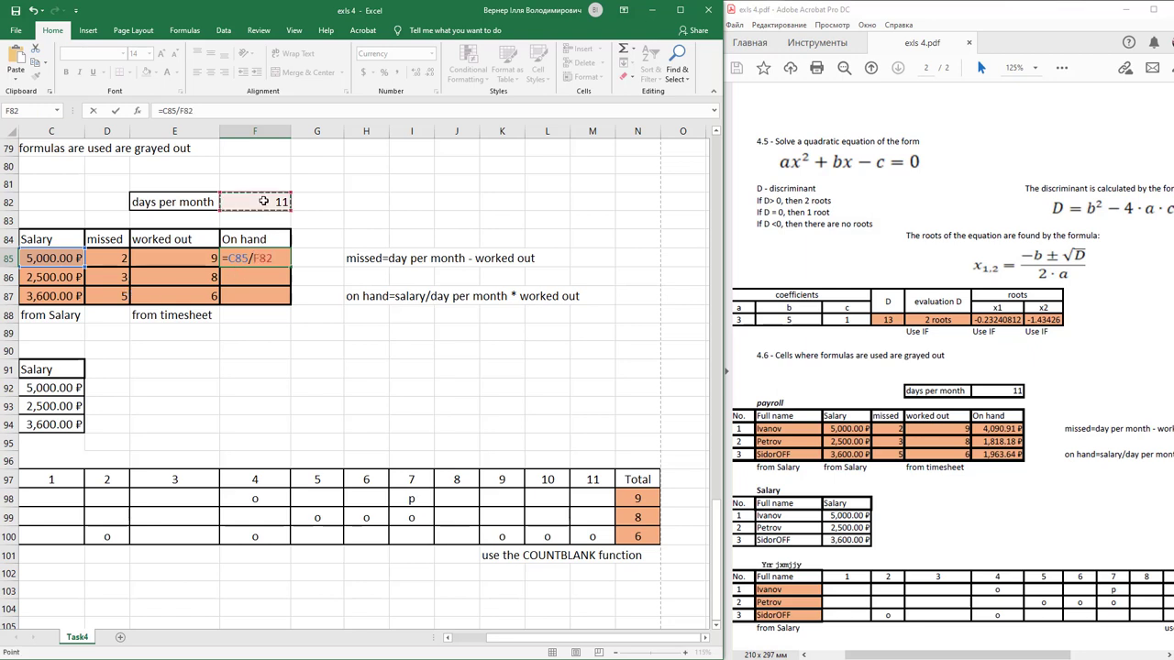
type("*")
left_click(198, 252)
key("ctrl+Return")
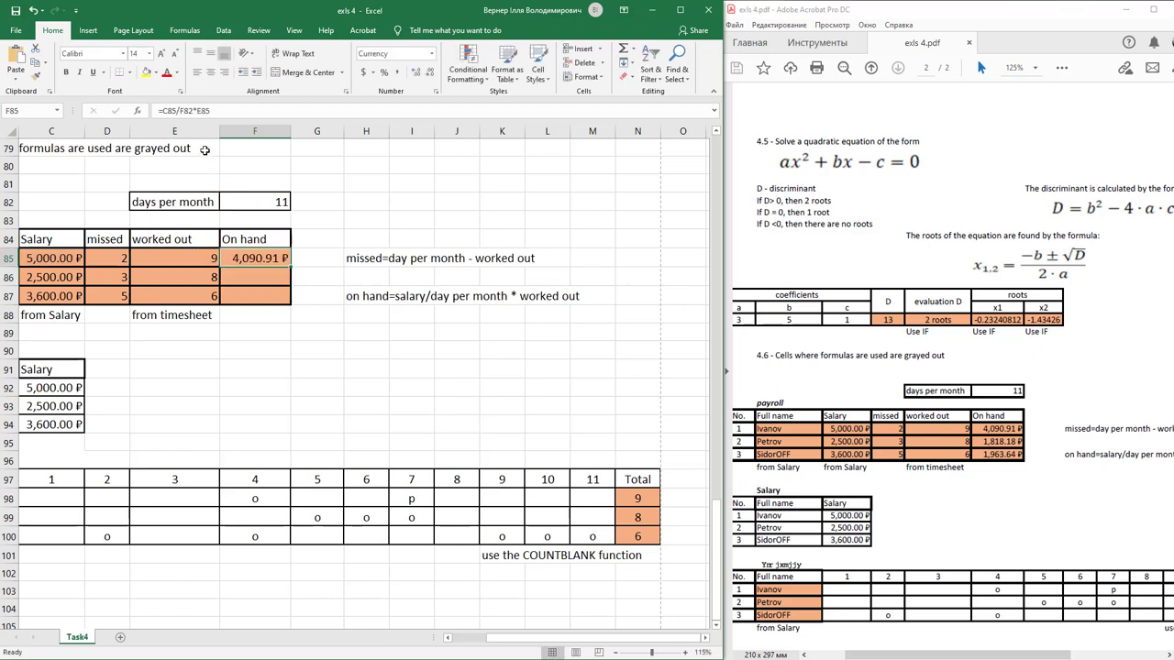
- Make the days-per-month reference in F85 absolute, giving =C85/$F$82*E85, and fill the formula down to F87
left_click(249, 198)
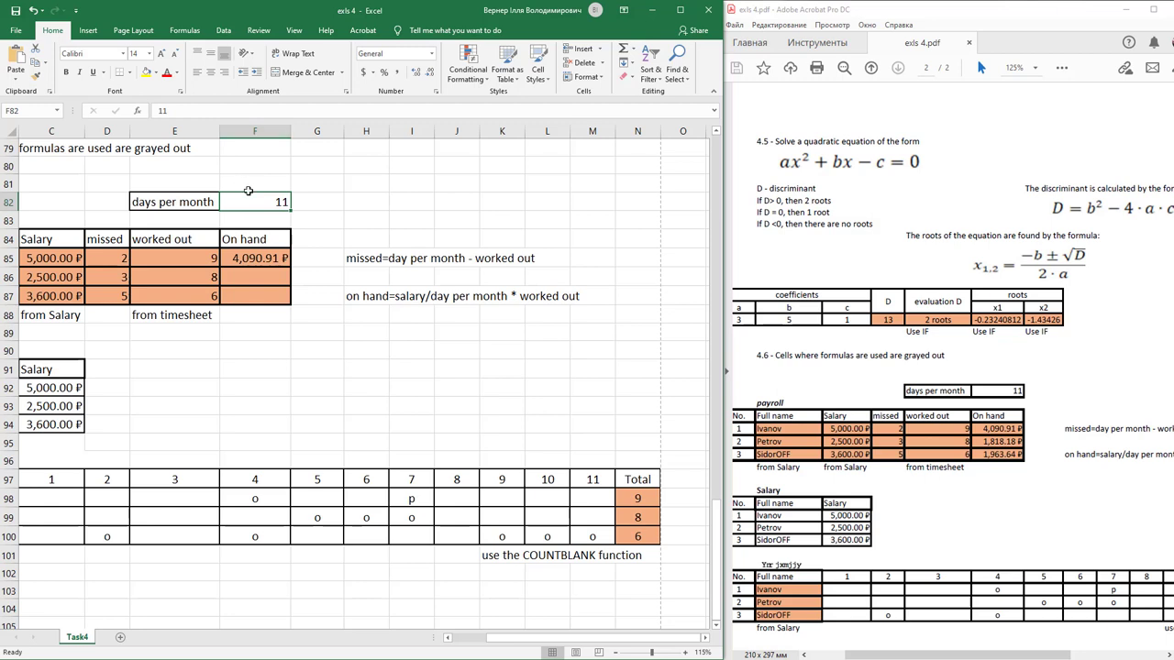
left_click(266, 260)
left_click(182, 111)
key("F4")
type("$F$82*E85")
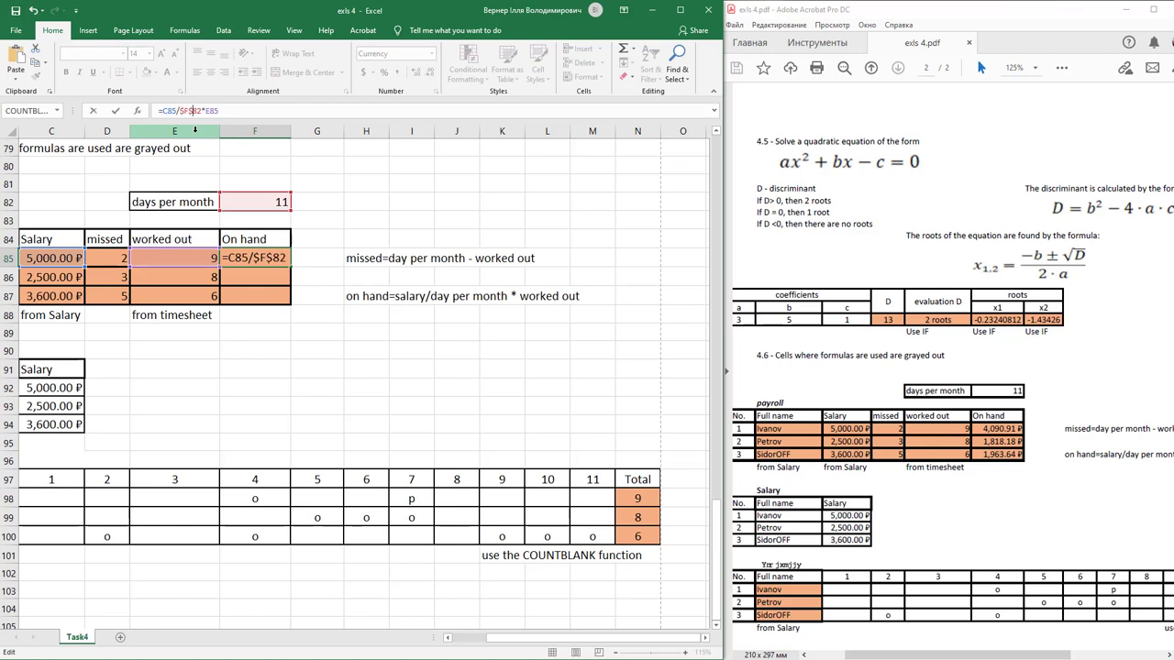
key("ctrl+Return")
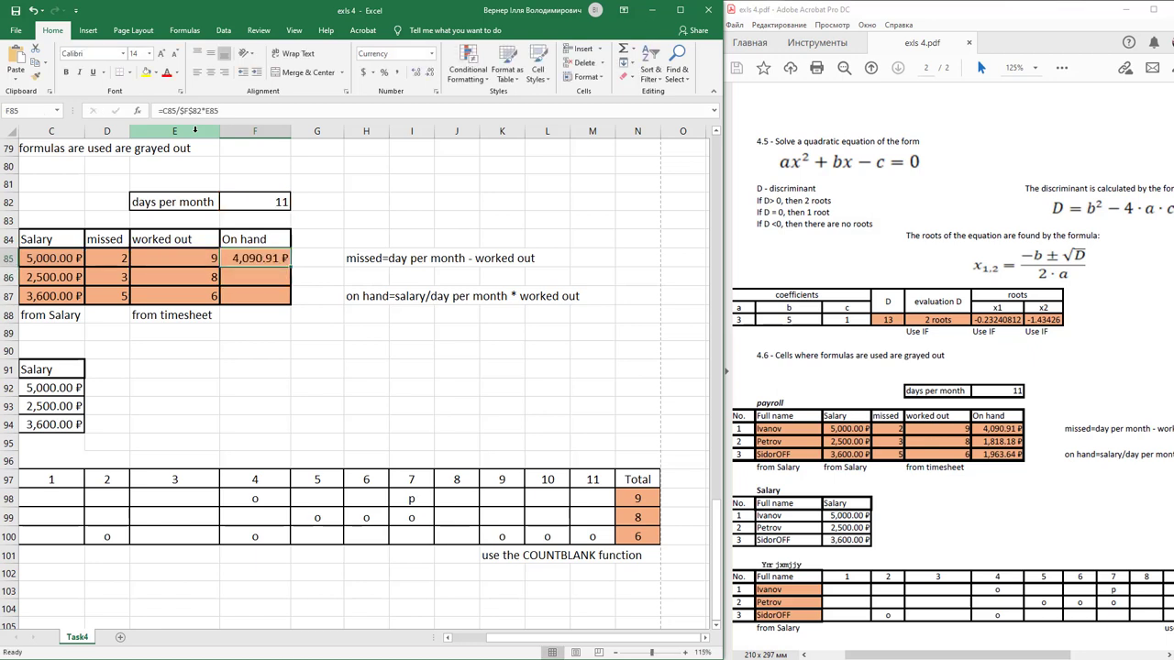
left_click_drag(291, 267, 294, 299)
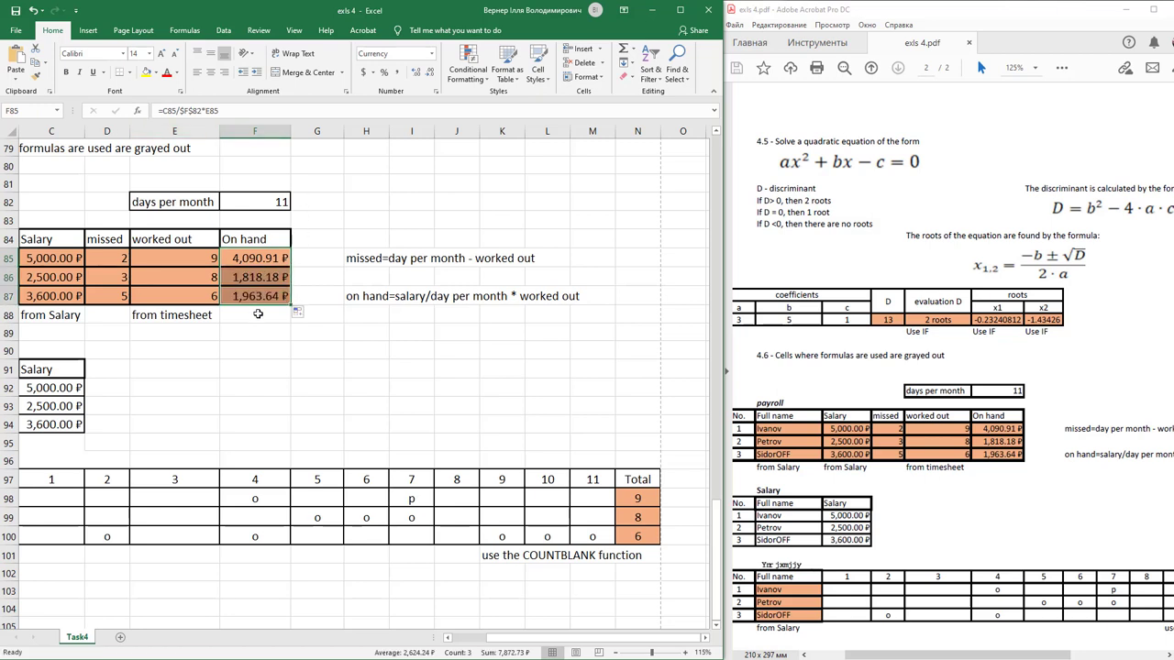
left_click_drag(547, 637, 473, 641)
scroll(444, 503, "down", 3)
scroll(441, 504, "up", 5)
scroll(441, 504, "down", 2)
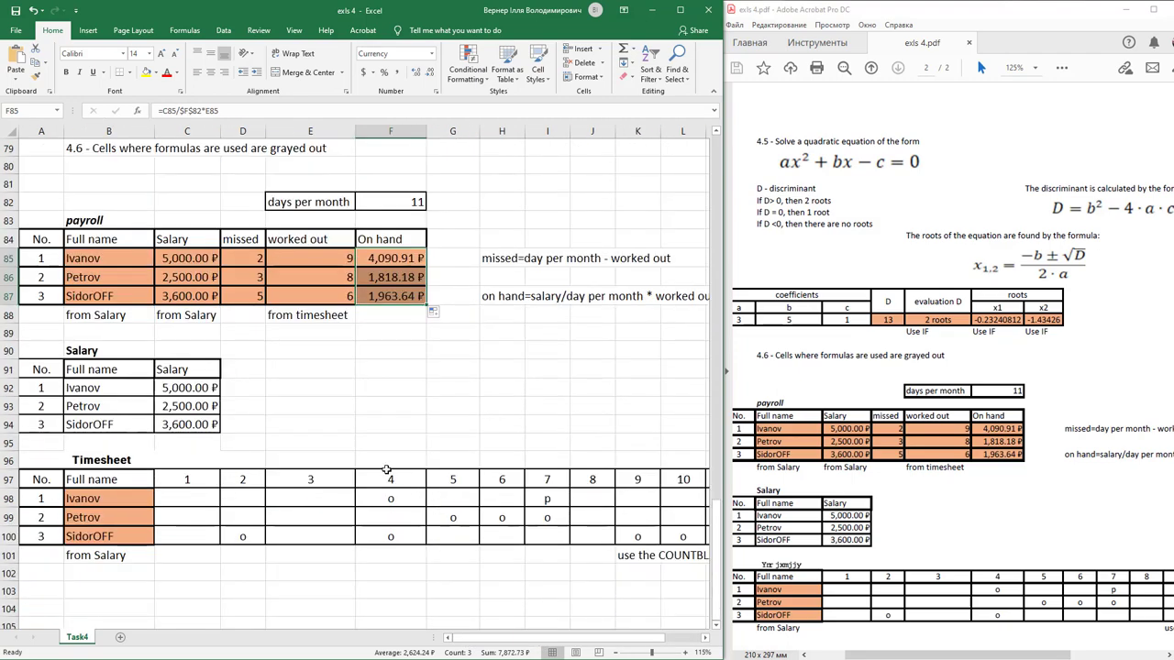